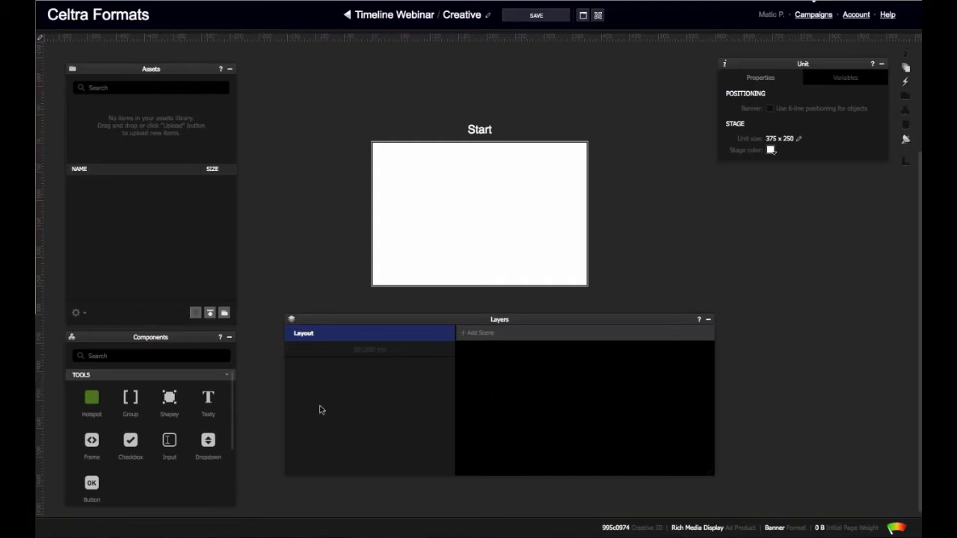
Reposition the Layers window and place a new Shapey square in the upper-left corner of the stage.
{"action": "left_click_drag", "start_coordinate": [318, 319], "coordinate": [341, 339]}
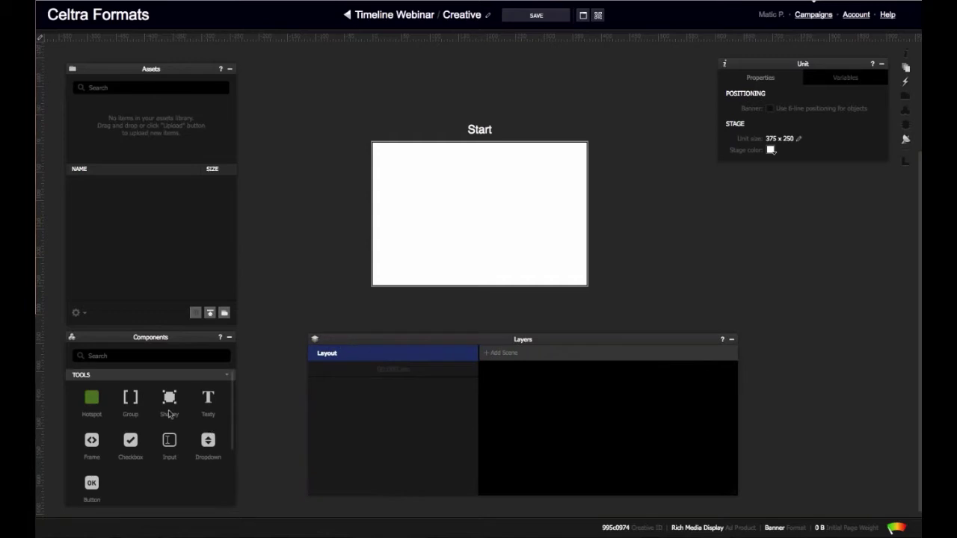
{"action": "left_click_drag", "start_coordinate": [169, 398], "coordinate": [395, 172]}
{"action": "left_click", "coordinate": [450, 205]}
{"action": "left_click", "coordinate": [444, 170]}
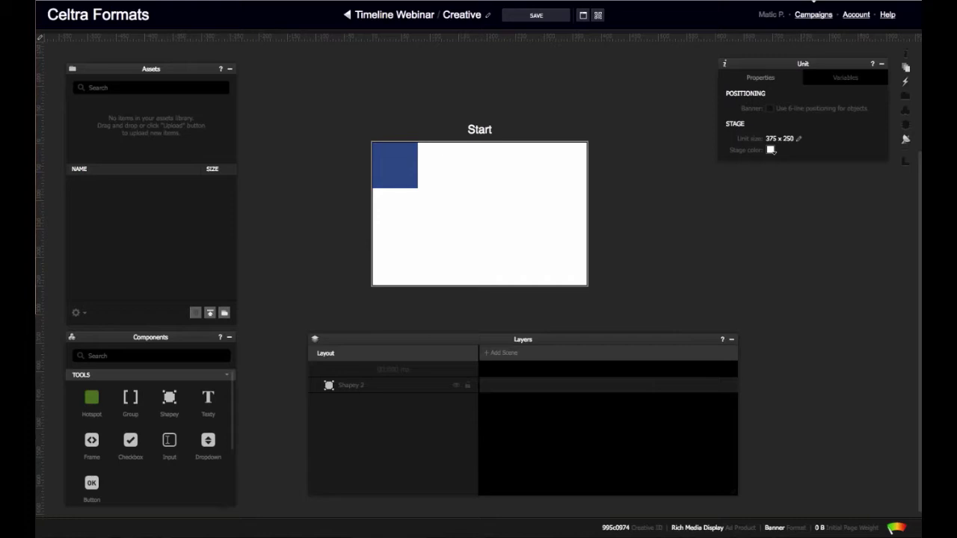
Add a scene, animate the square to the stage's lower-right corner at 1 second, and preview the motion.
{"action": "left_click", "coordinate": [502, 356]}
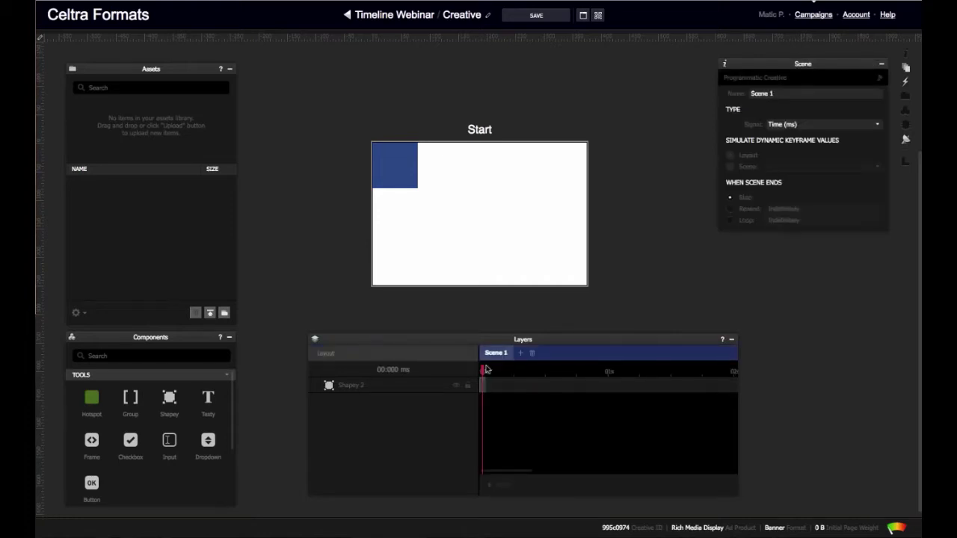
{"action": "left_click_drag", "start_coordinate": [486, 369], "coordinate": [610, 374]}
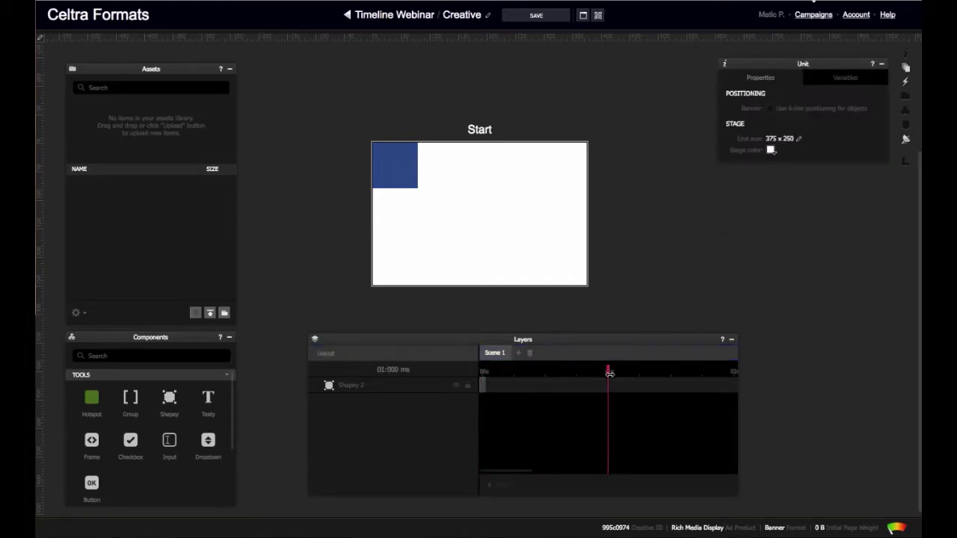
{"action": "left_click_drag", "start_coordinate": [390, 165], "coordinate": [559, 265]}
{"action": "key", "text": "space"}
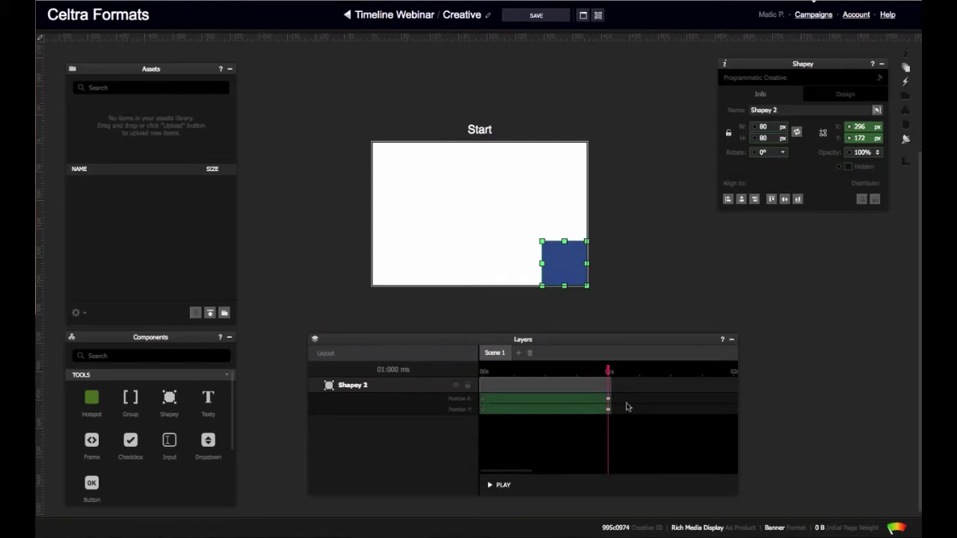
{"action": "mouse_move", "coordinate": [609, 401]}
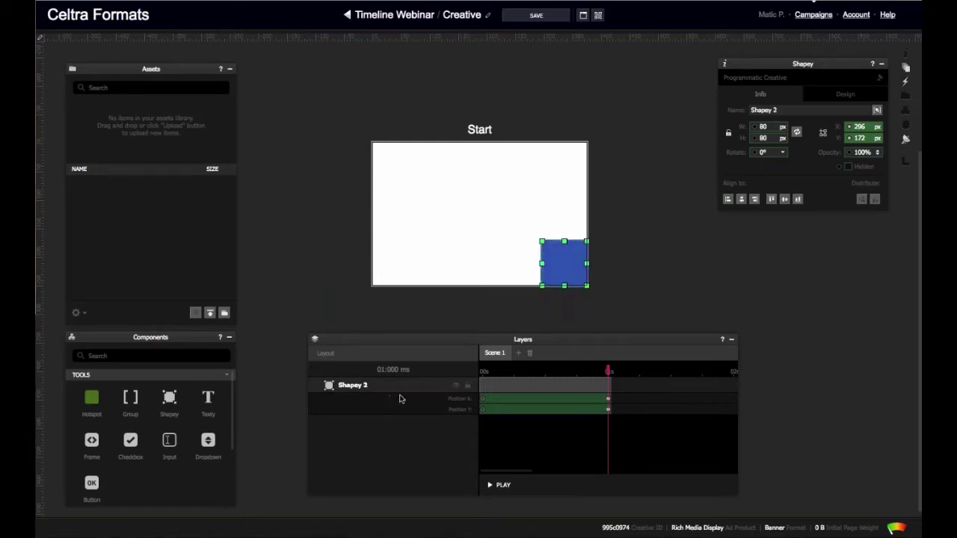
{"action": "left_click", "coordinate": [349, 393]}
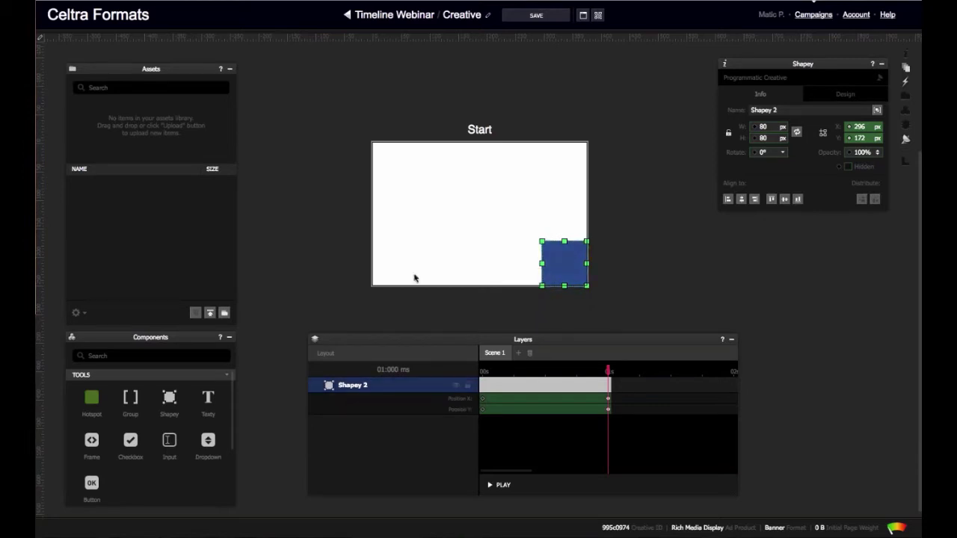
Scrub through the animation and examine the value and easing options of the square's starting Position X and Y keyframes.
{"action": "left_click_drag", "start_coordinate": [483, 372], "coordinate": [609, 380]}
{"action": "left_click", "coordinate": [483, 400]}
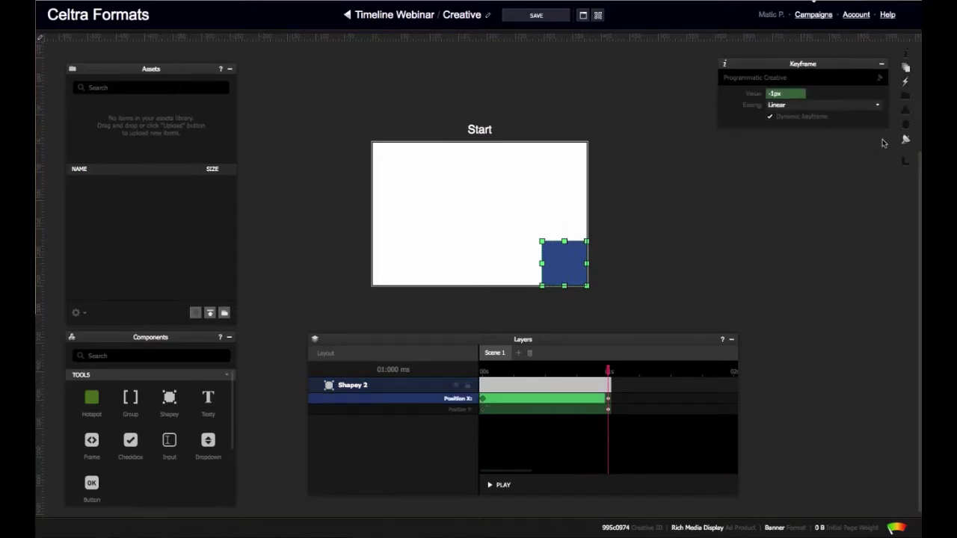
{"action": "left_click_drag", "start_coordinate": [837, 63], "coordinate": [810, 73]}
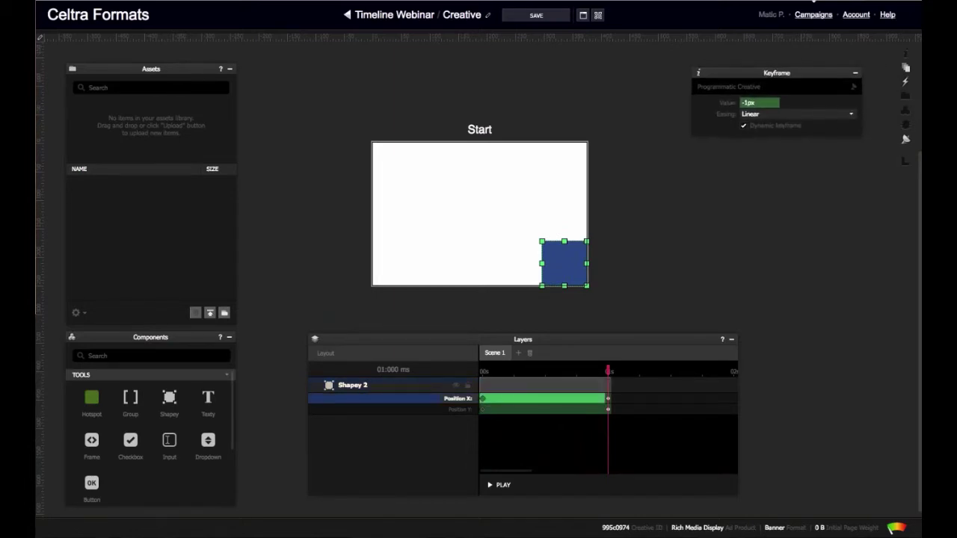
{"action": "left_click", "coordinate": [790, 119]}
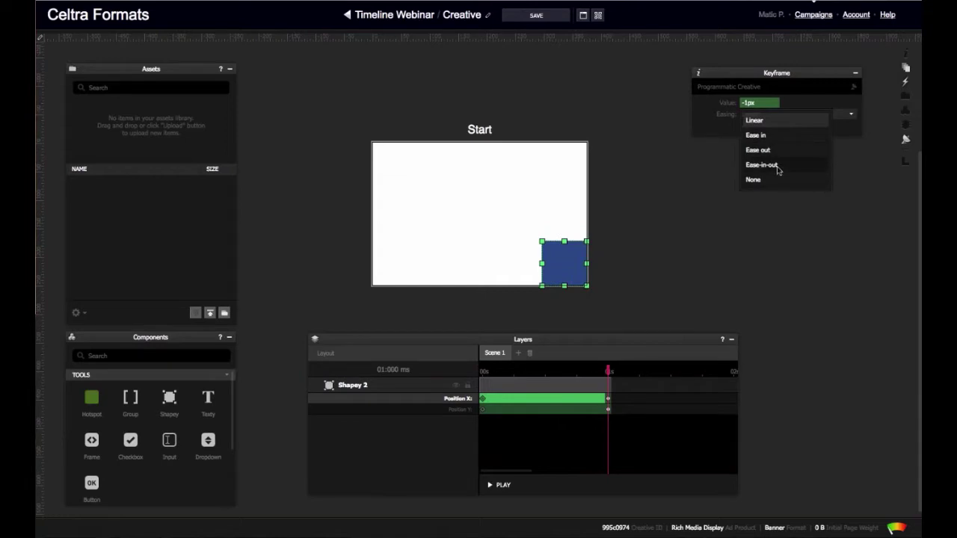
{"action": "left_click", "coordinate": [719, 127]}
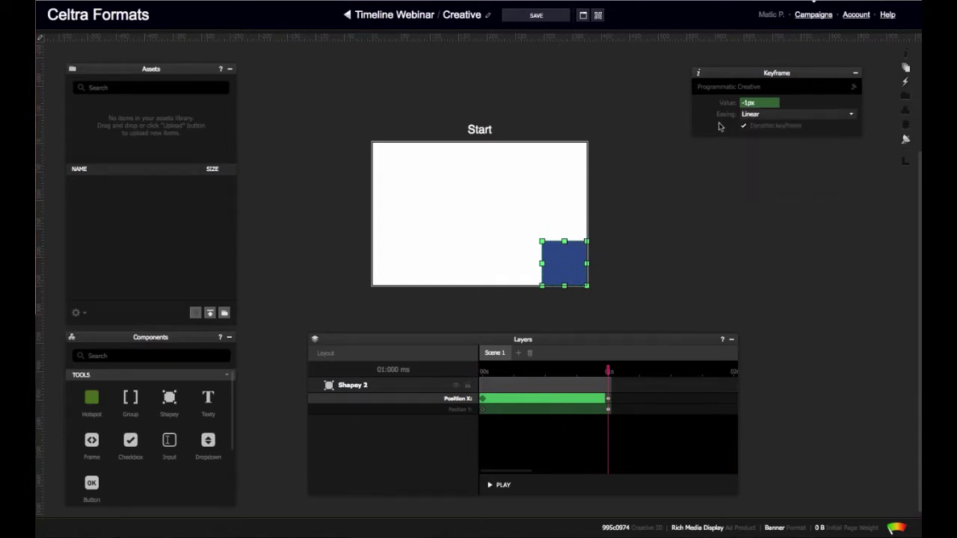
{"action": "left_click", "coordinate": [482, 411]}
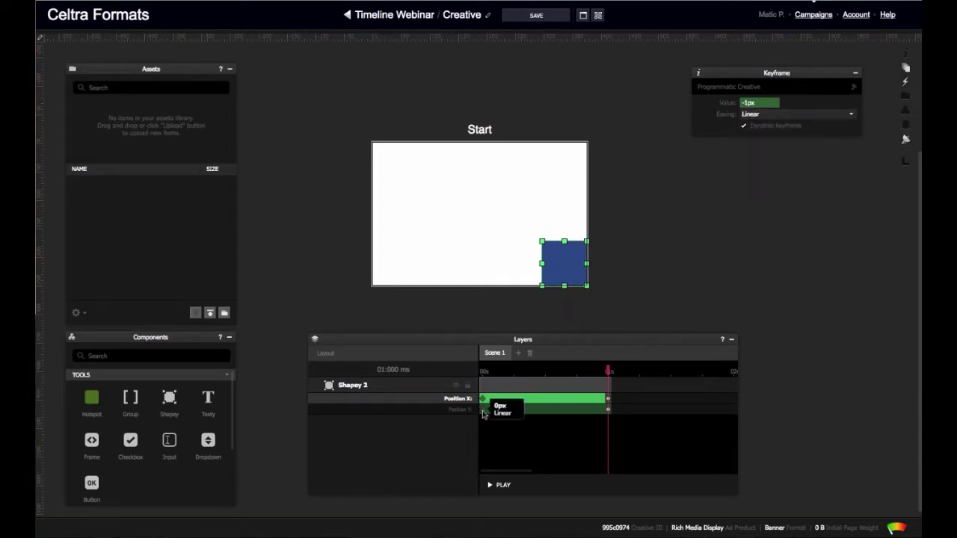
{"action": "left_click", "coordinate": [484, 413]}
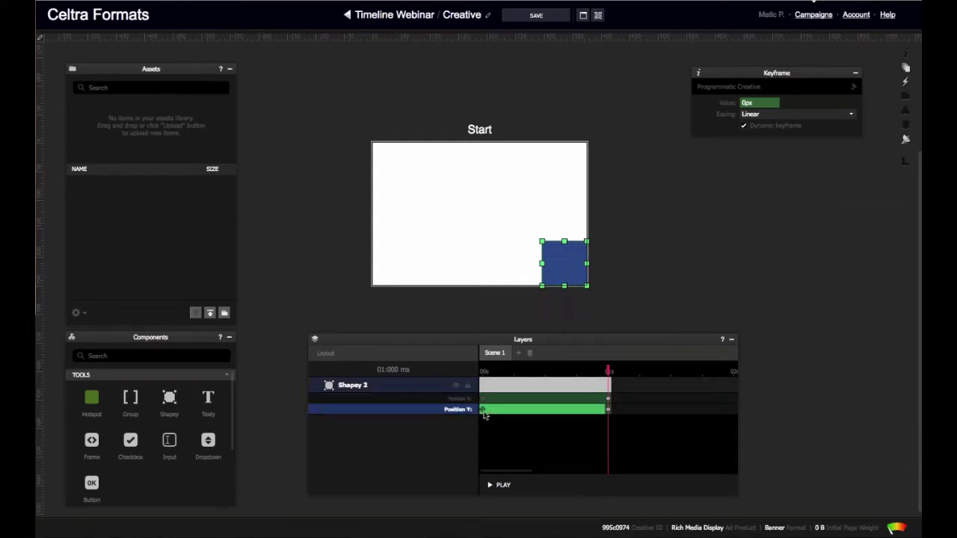
Set the easing of the starting Position X and Position Y keyframes to Ease-in-out and preview the animation.
{"action": "left_click", "coordinate": [482, 400]}
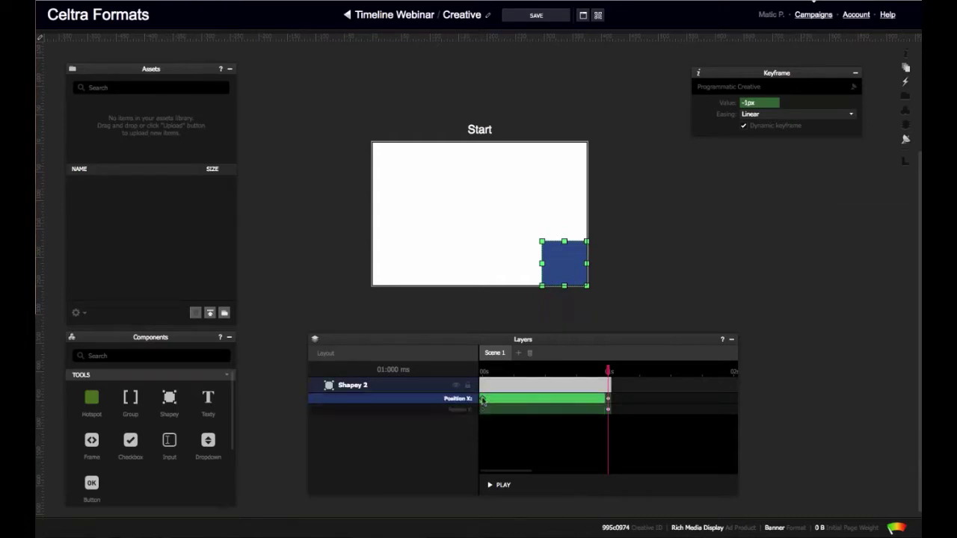
{"action": "left_click", "coordinate": [795, 114]}
{"action": "left_click", "coordinate": [785, 163]}
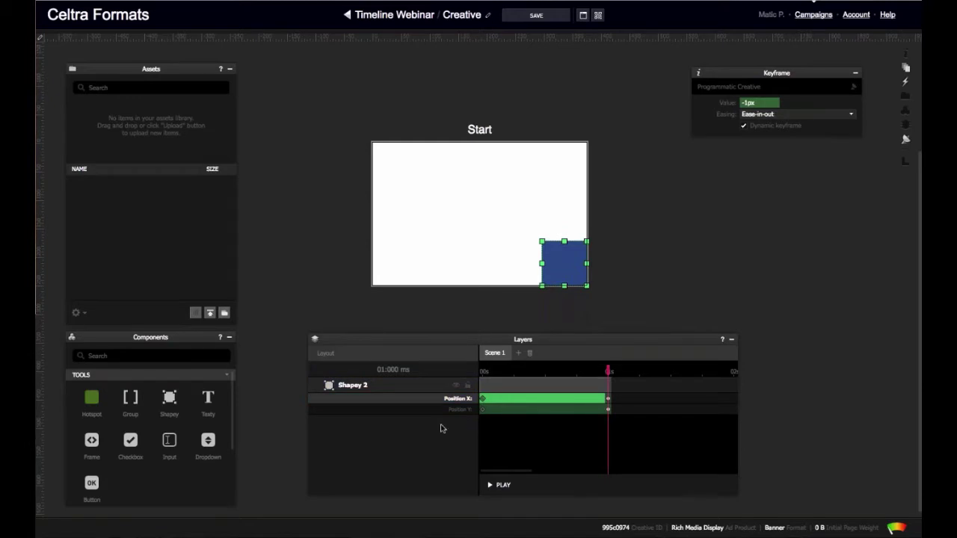
{"action": "left_click", "coordinate": [482, 409]}
{"action": "left_click", "coordinate": [850, 113]}
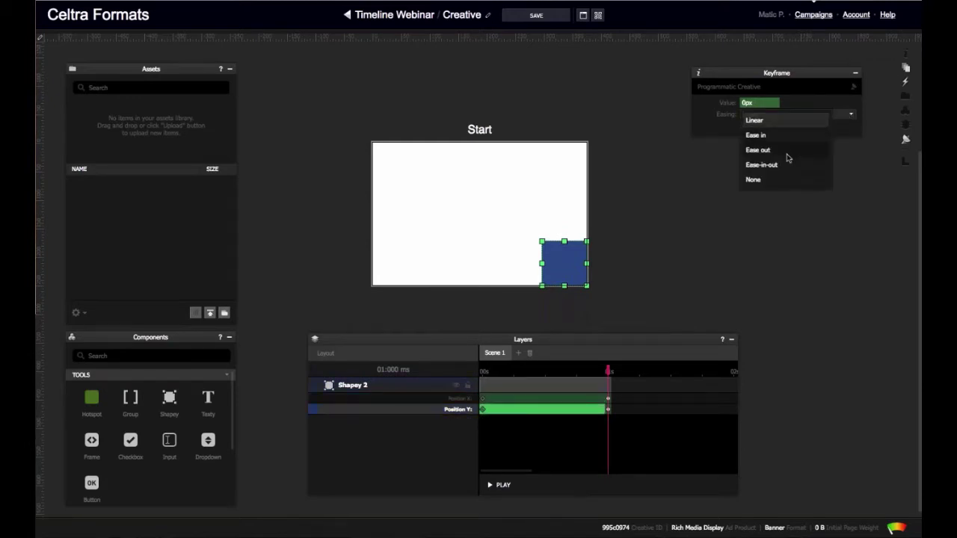
{"action": "left_click", "coordinate": [786, 164]}
{"action": "key", "text": "space"}
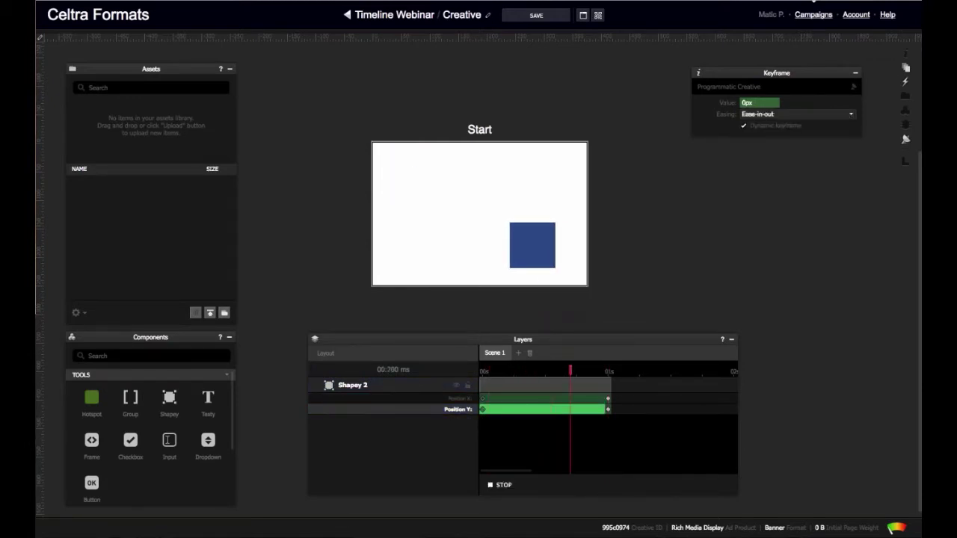
{"action": "left_click", "coordinate": [626, 385]}
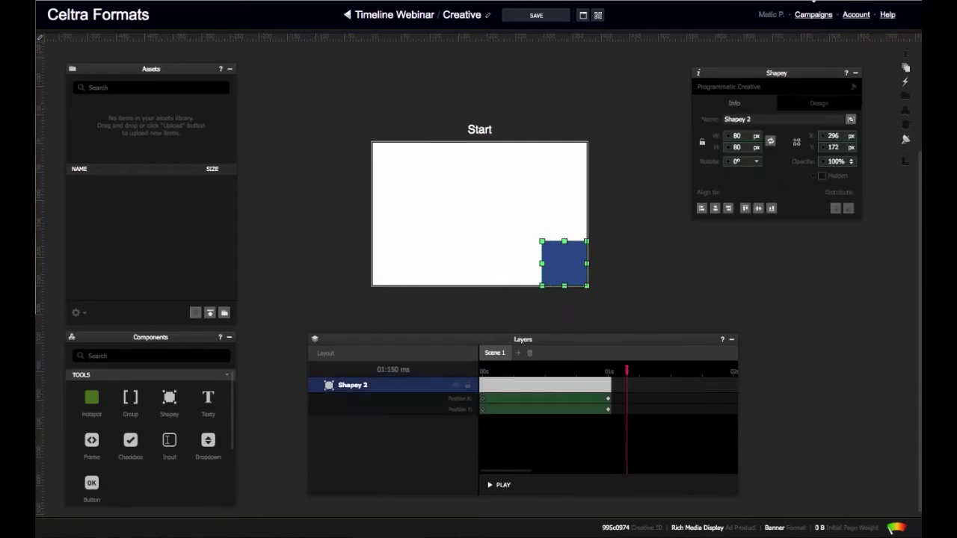
Add a position keyframe at 1.75 seconds with the square at about X 113 px, Y 104 px.
{"action": "left_click_drag", "start_coordinate": [627, 370], "coordinate": [609, 372]}
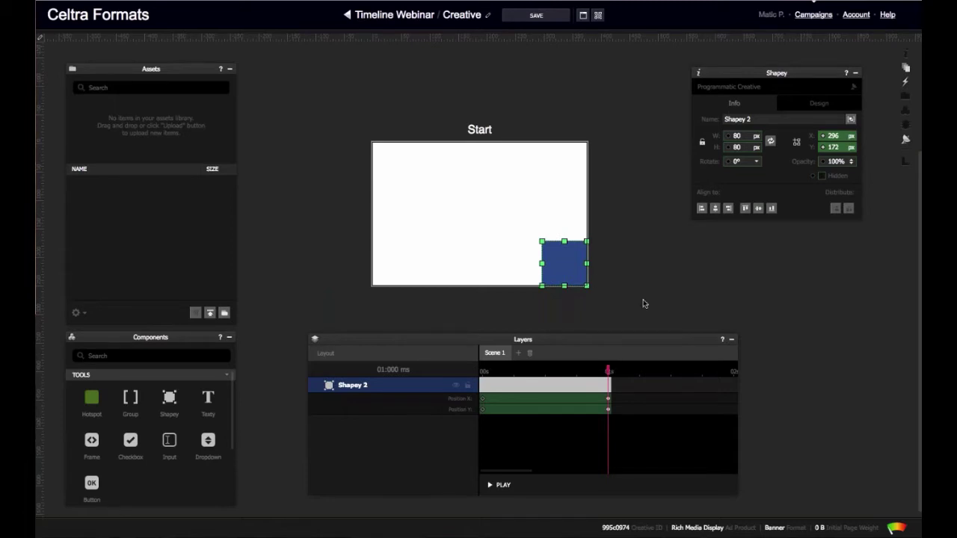
{"action": "left_click_drag", "start_coordinate": [609, 371], "coordinate": [702, 371]}
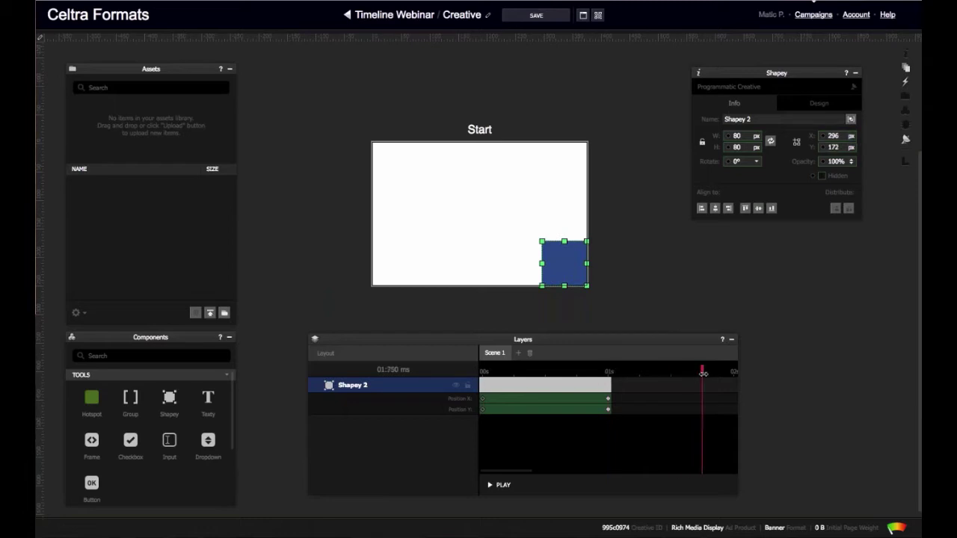
{"action": "left_click_drag", "start_coordinate": [573, 276], "coordinate": [469, 238]}
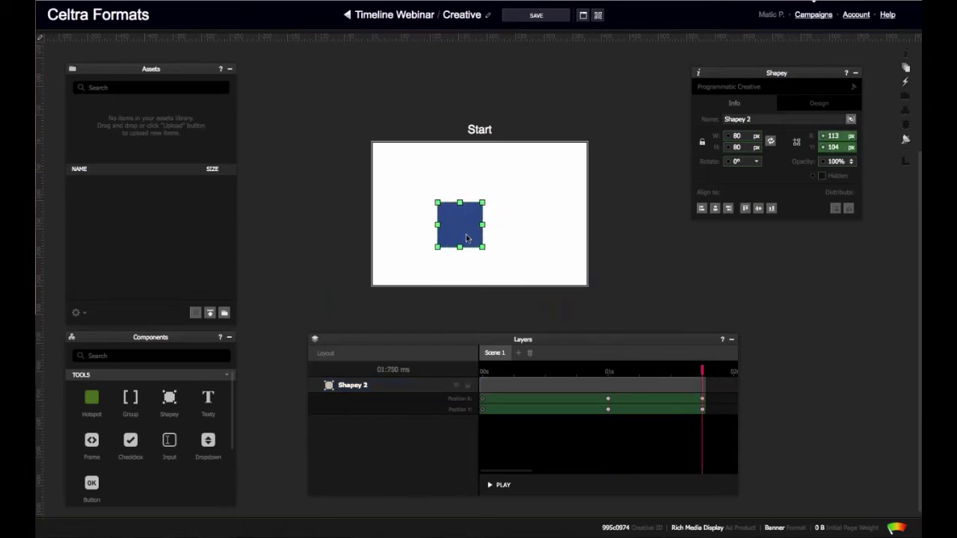
Reposition the square at 1.35 seconds and at 0.5 seconds to add intermediate keyframes, and play the animation.
{"action": "left_click_drag", "start_coordinate": [702, 371], "coordinate": [652, 370]}
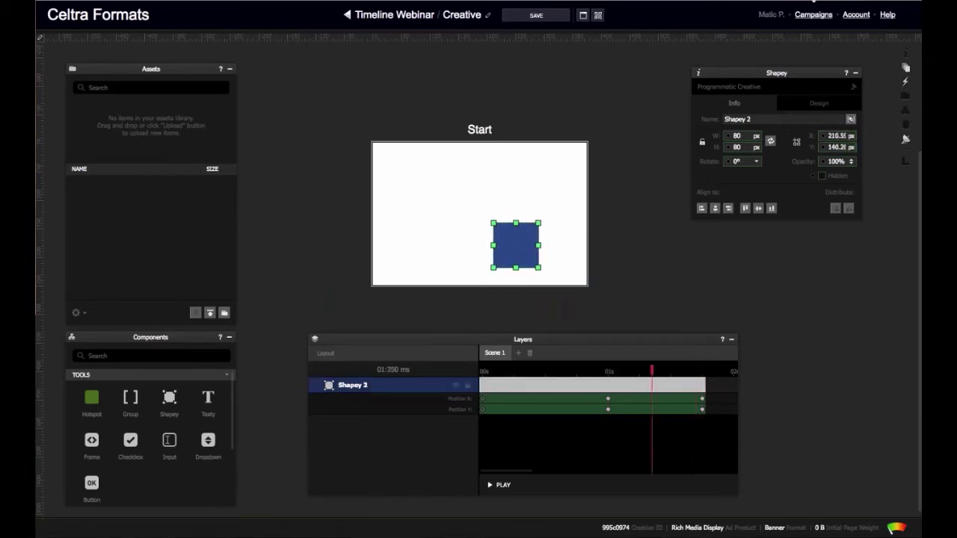
{"action": "left_click_drag", "start_coordinate": [504, 250], "coordinate": [504, 202]}
{"action": "left_click", "coordinate": [545, 371]}
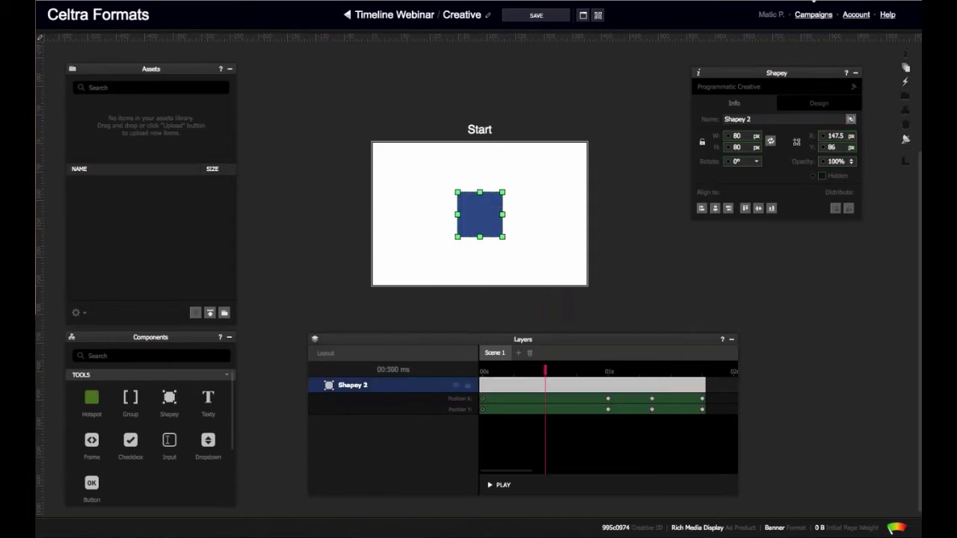
{"action": "left_click_drag", "start_coordinate": [485, 248], "coordinate": [485, 264]}
{"action": "left_click", "coordinate": [499, 484]}
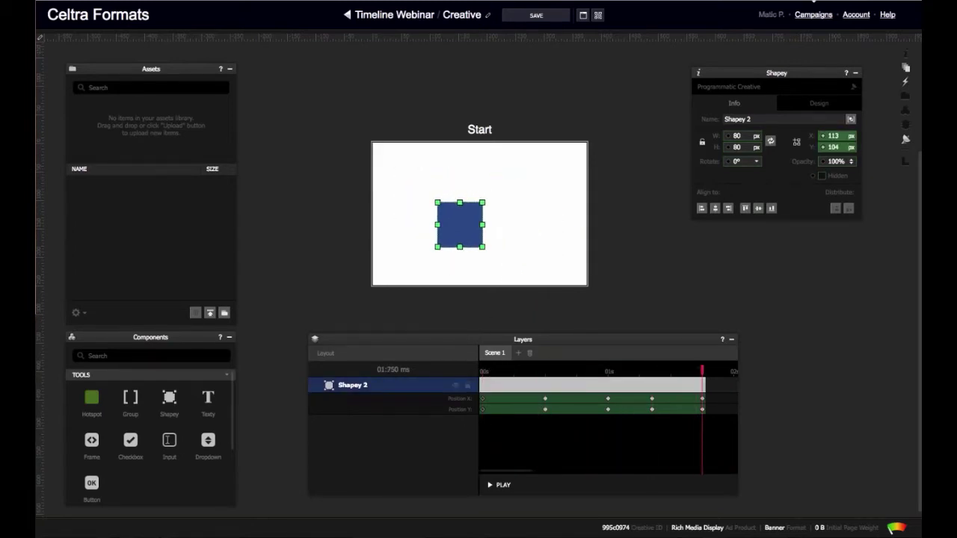
Delete the square's entire Position X and Position Y animation tracks.
{"action": "left_click", "coordinate": [461, 400]}
{"action": "key", "text": "Delete"}
{"action": "left_click", "coordinate": [470, 400]}
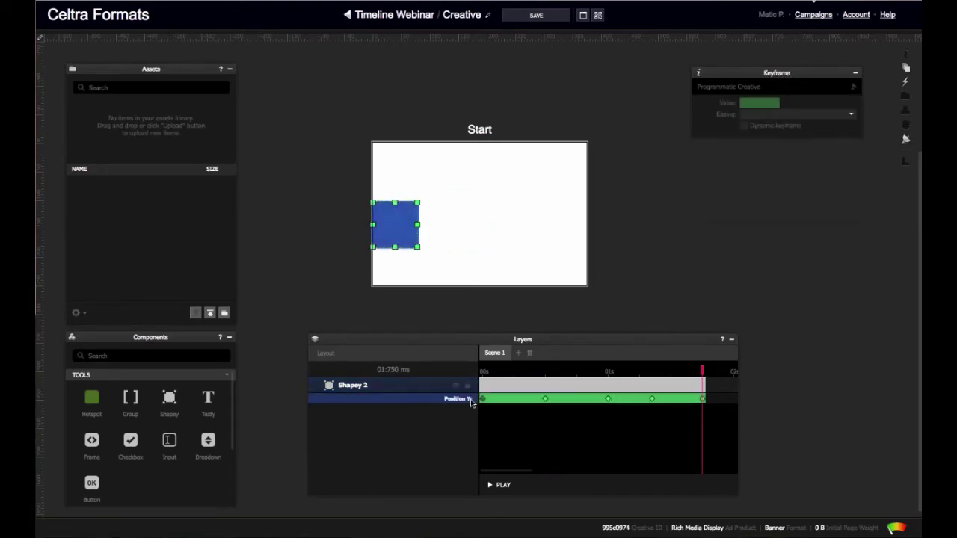
{"action": "key", "text": "Delete"}
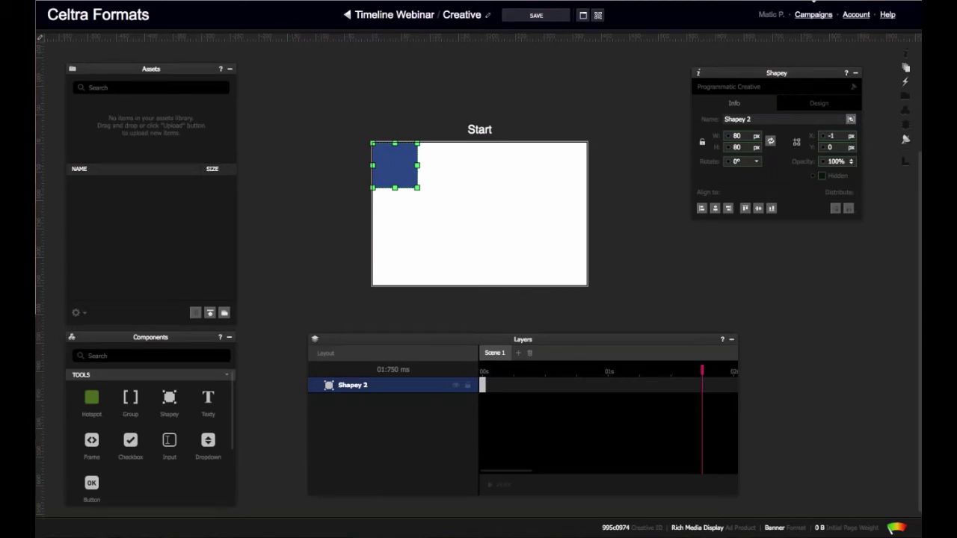
At 1 second, set the square's X position to 100 px and Y position to 300 px, and preview the animation.
{"action": "left_click_drag", "start_coordinate": [702, 370], "coordinate": [608, 371]}
{"action": "left_click", "coordinate": [832, 135]}
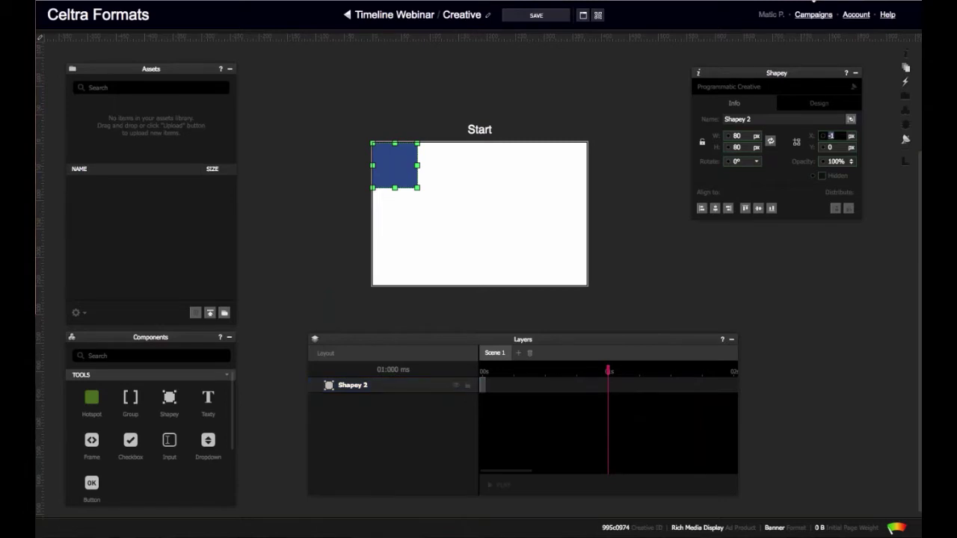
{"action": "type", "text": "100"}
{"action": "key", "text": "Return"}
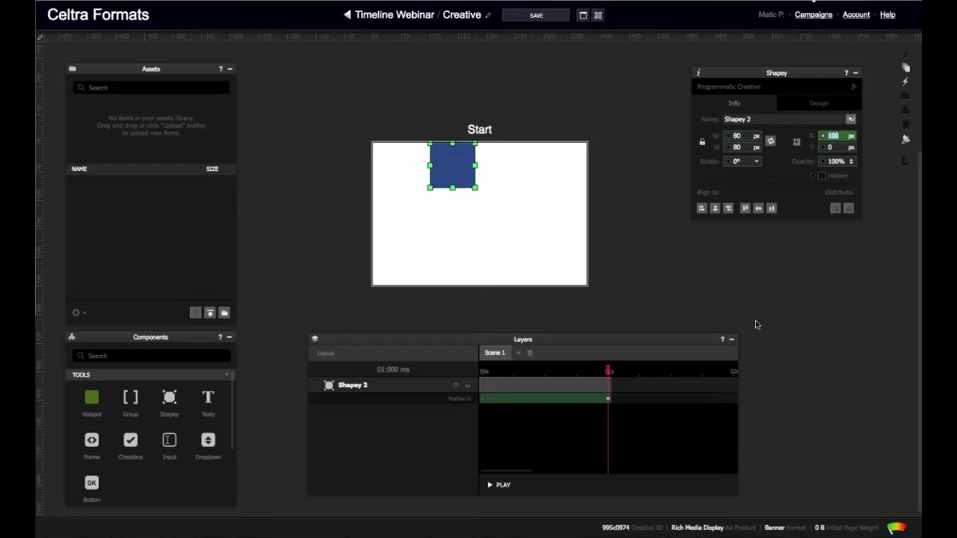
{"action": "key", "text": "Tab"}
{"action": "type", "text": "300"}
{"action": "key", "text": "Return"}
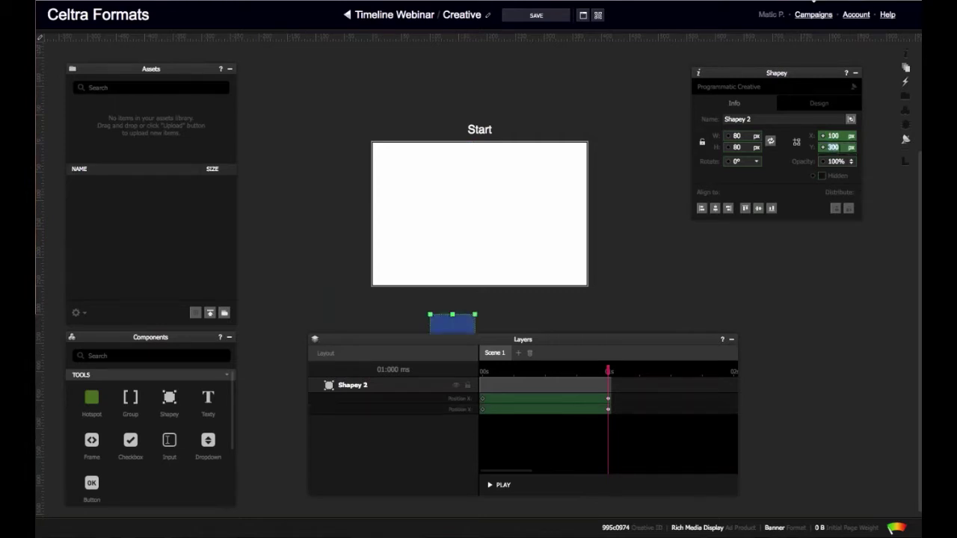
{"action": "key", "text": "BackSpace"}
{"action": "mouse_move", "coordinate": [609, 371]}
{"action": "left_mouse_down"}
{"action": "mouse_move", "coordinate": [594, 371]}
{"action": "mouse_move", "coordinate": [607, 371]}
{"action": "left_mouse_up"}
{"action": "key", "text": "space"}
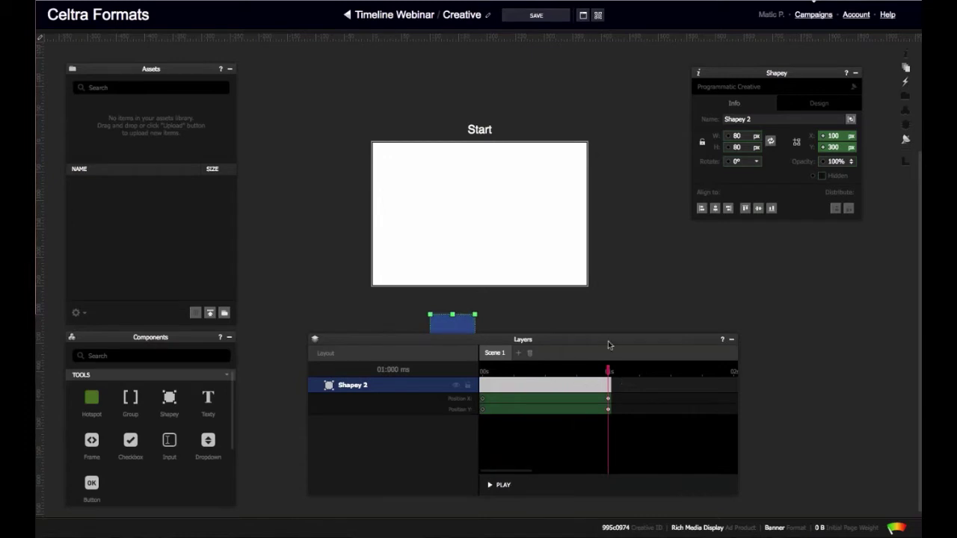
Add Position X and Position Y keyframes for the square at 0.5 seconds.
{"action": "left_click_drag", "start_coordinate": [609, 371], "coordinate": [546, 380]}
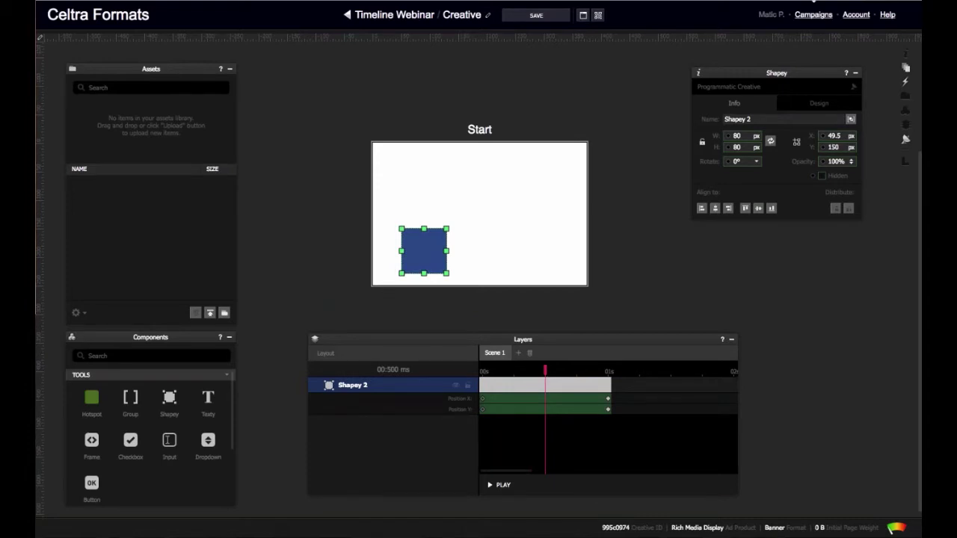
{"action": "left_click", "coordinate": [546, 400]}
{"action": "left_click", "coordinate": [822, 148]}
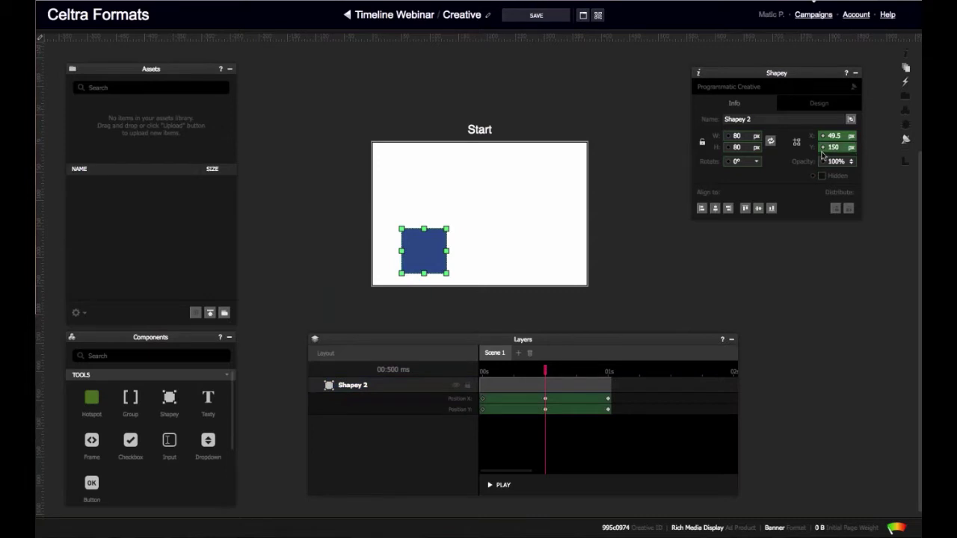
Delete the Position Y keyframe at 0.5 seconds and deselect the square.
{"action": "left_click", "coordinate": [545, 409]}
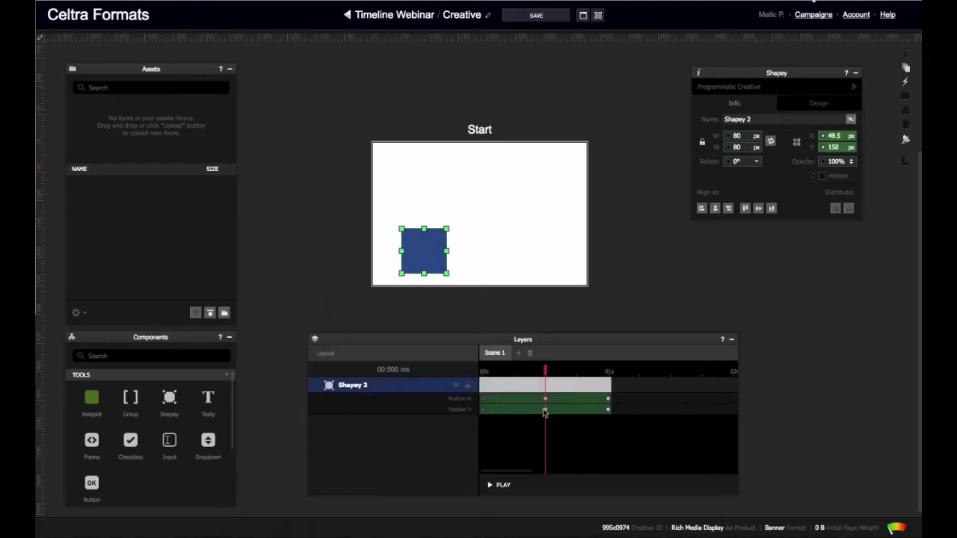
{"action": "left_click", "coordinate": [676, 486]}
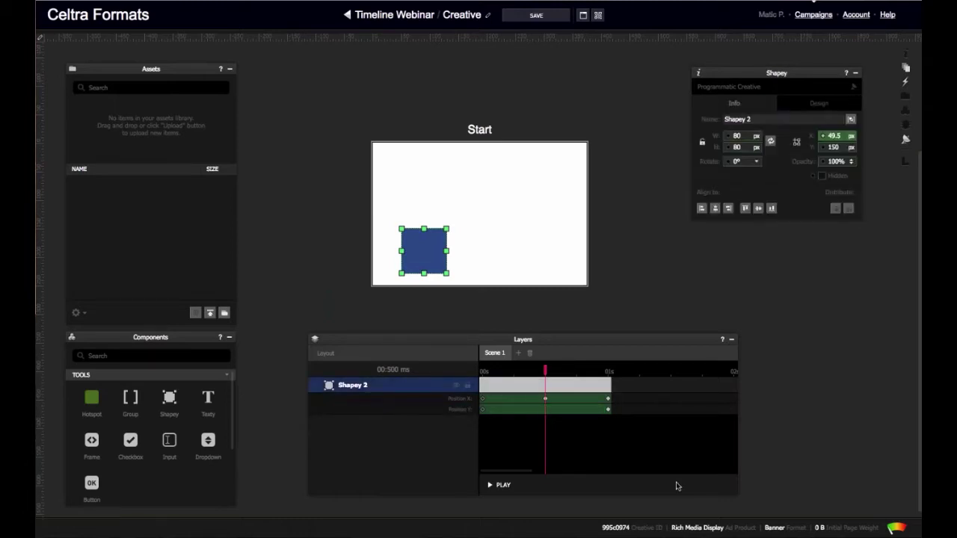
{"action": "left_click", "coordinate": [628, 298]}
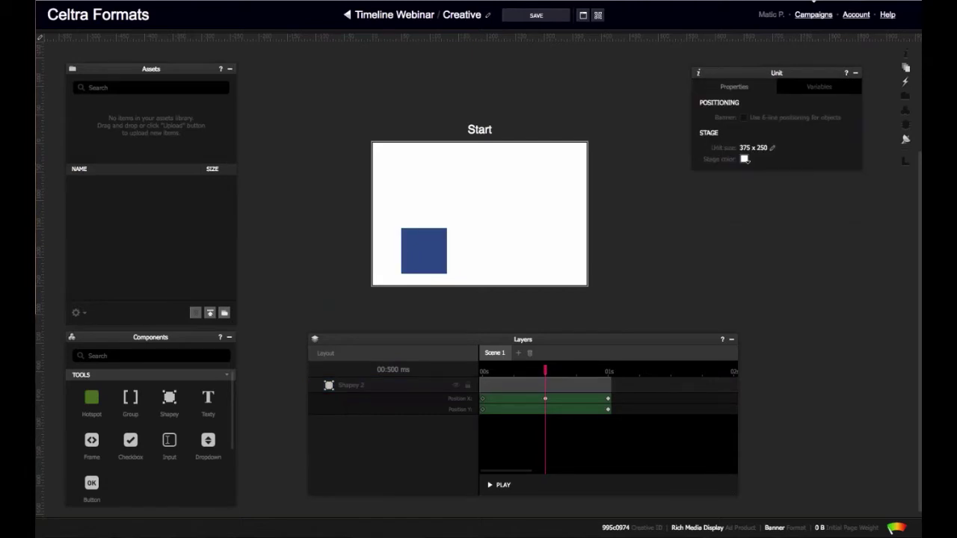
Delete the blue square from the base layout so the stage is empty.
{"action": "left_click", "coordinate": [325, 352]}
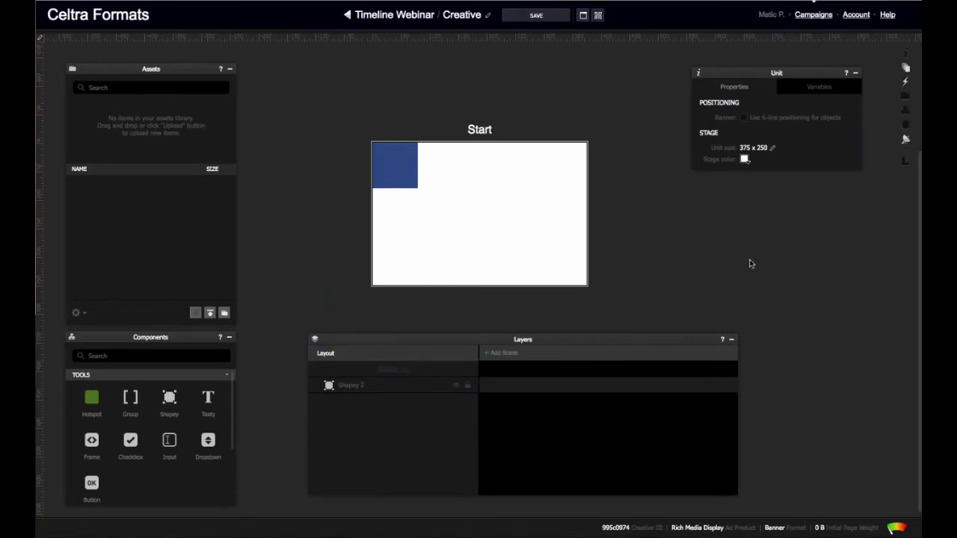
{"action": "key", "text": "ctrl+a"}
{"action": "key", "text": "Delete"}
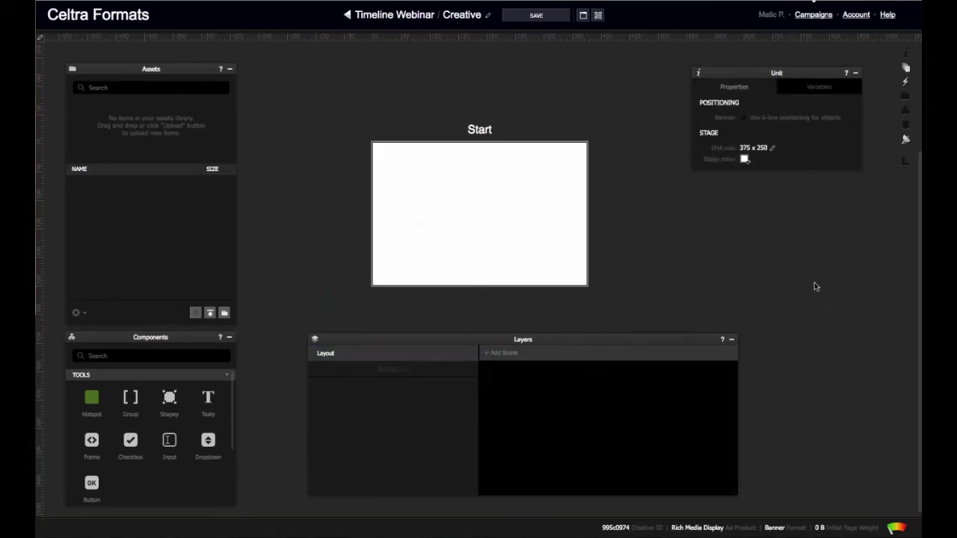
{"action": "left_click_drag", "start_coordinate": [631, 337], "coordinate": [620, 334]}
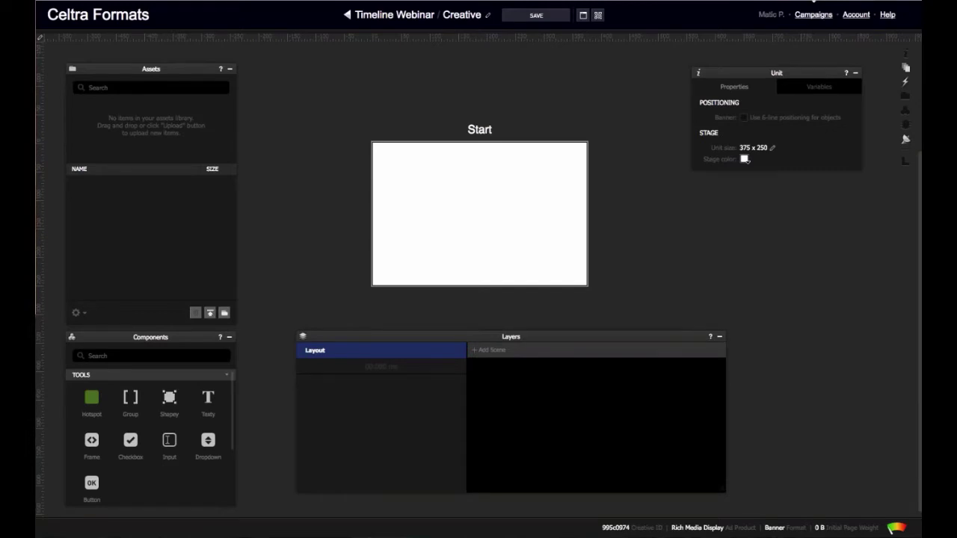
Import all eight images from the assets folder in Finder into the creative's asset library.
{"action": "key", "text": "super+Tab"}
{"action": "left_click_drag", "start_coordinate": [76, 77], "coordinate": [877, 120]}
{"action": "left_click_drag", "start_coordinate": [893, 282], "coordinate": [110, 242]}
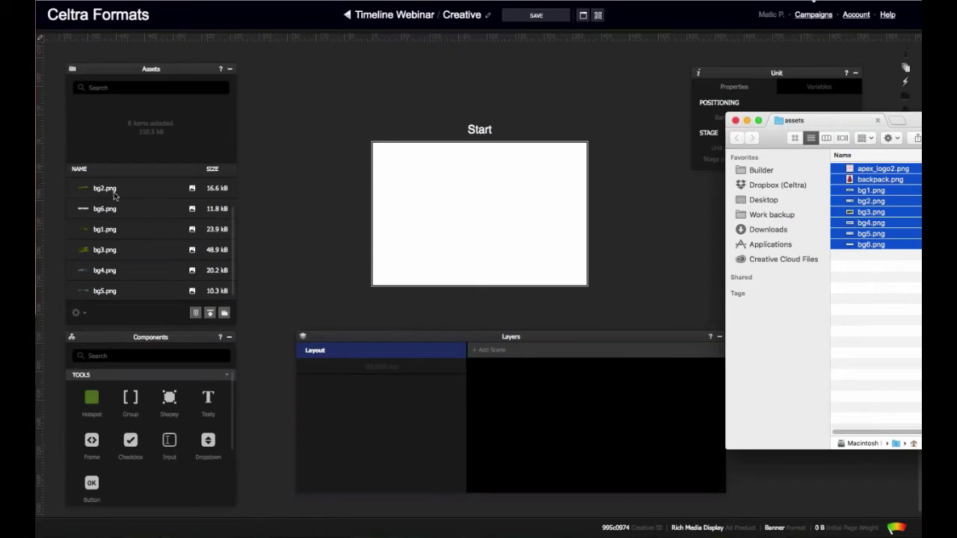
{"action": "left_click", "coordinate": [138, 236]}
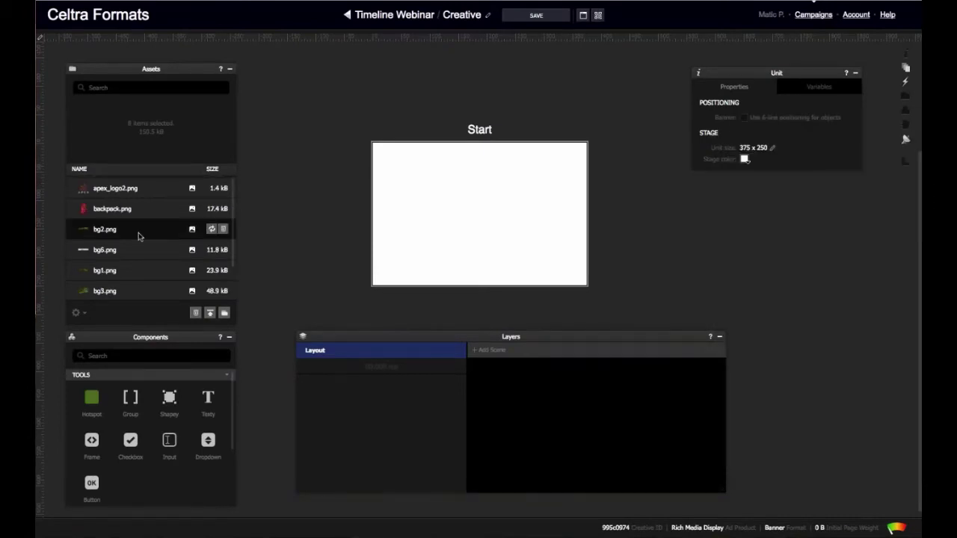
Place the six background images, bg1.png through bg6.png, on the stage together and deselect them.
{"action": "left_click", "coordinate": [138, 237]}
{"action": "scroll", "coordinate": [143, 243], "scroll_direction": "down", "scroll_amount": 1}
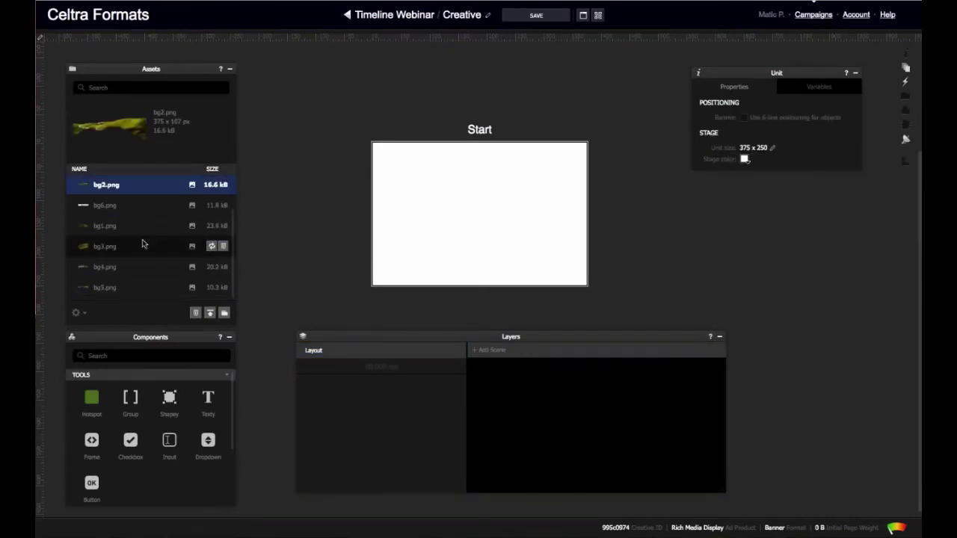
{"action": "left_click", "coordinate": [135, 291], "text": "shift"}
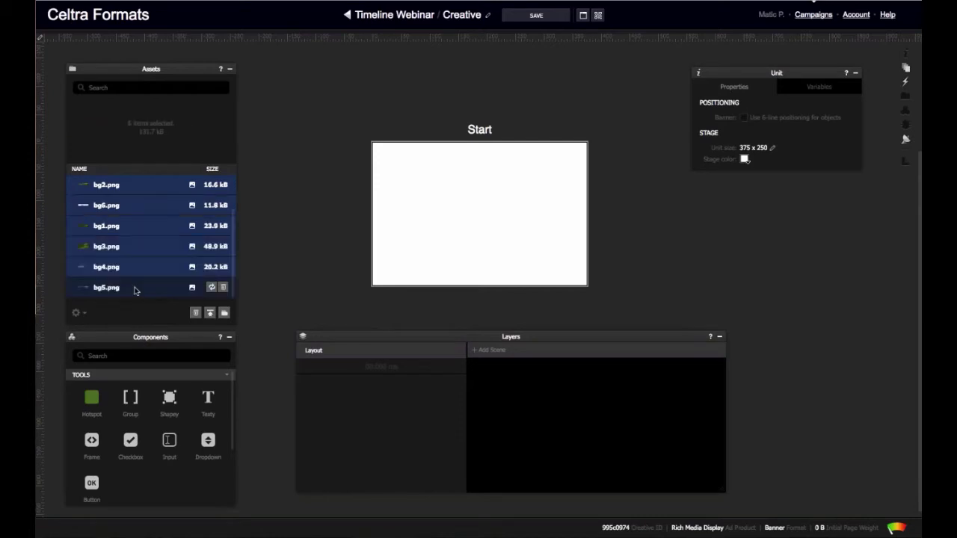
{"action": "left_click_drag", "start_coordinate": [135, 291], "coordinate": [463, 191]}
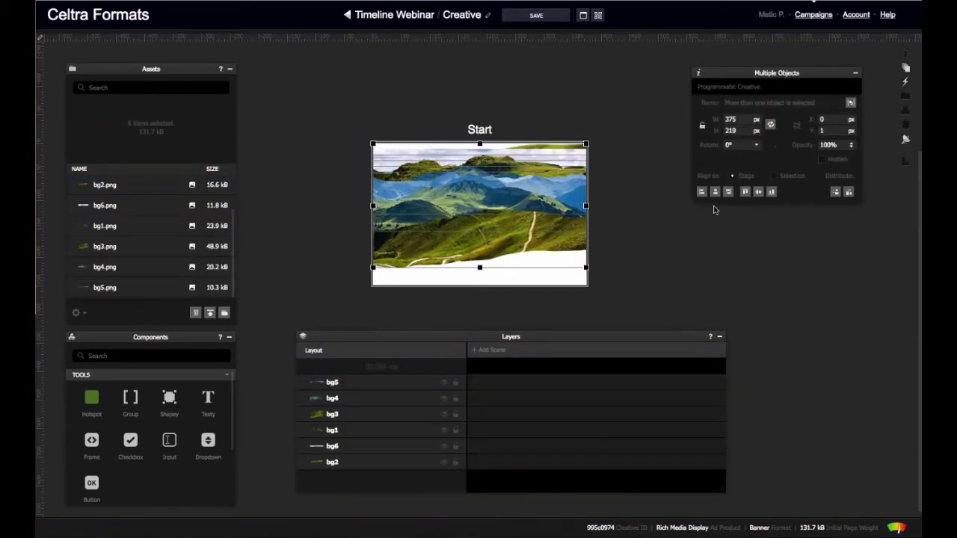
{"action": "left_click", "coordinate": [589, 185]}
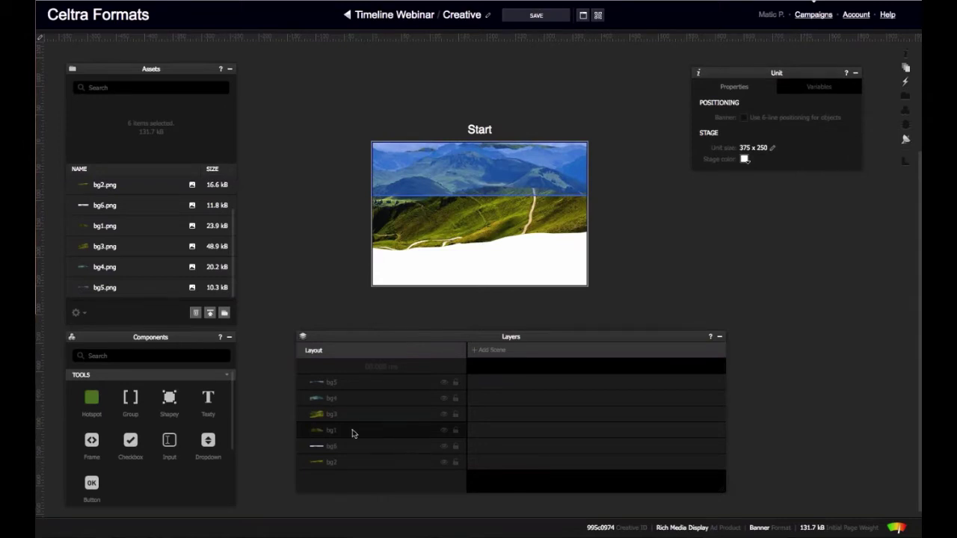
Reorder the background layers from bg1 at the front to bg6 at the back.
{"action": "left_click_drag", "start_coordinate": [354, 436], "coordinate": [363, 380]}
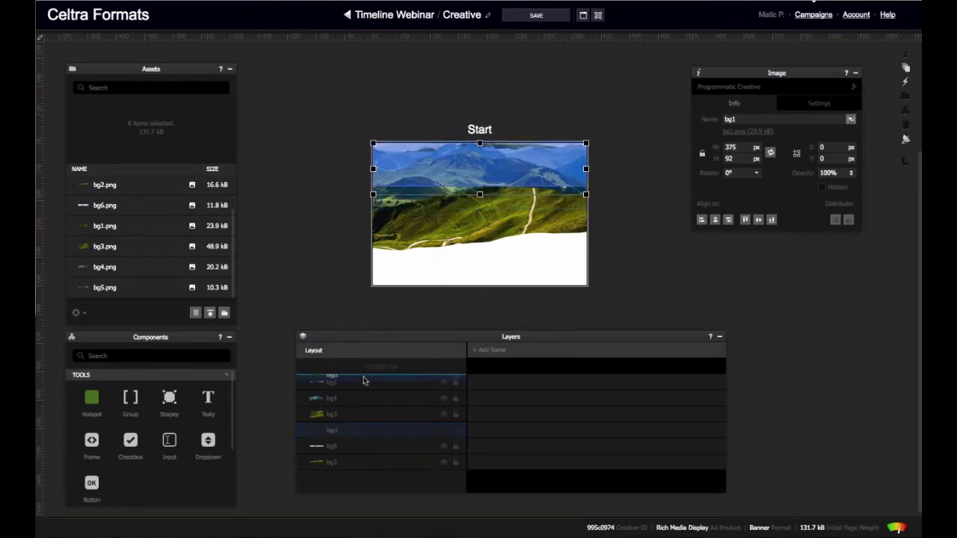
{"action": "left_click_drag", "start_coordinate": [363, 459], "coordinate": [359, 431]}
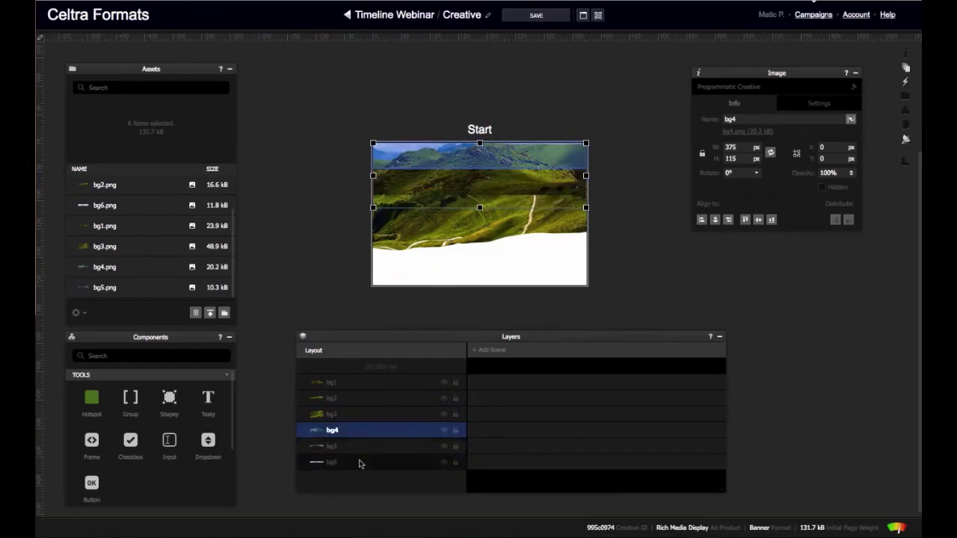
{"action": "left_click", "coordinate": [352, 382]}
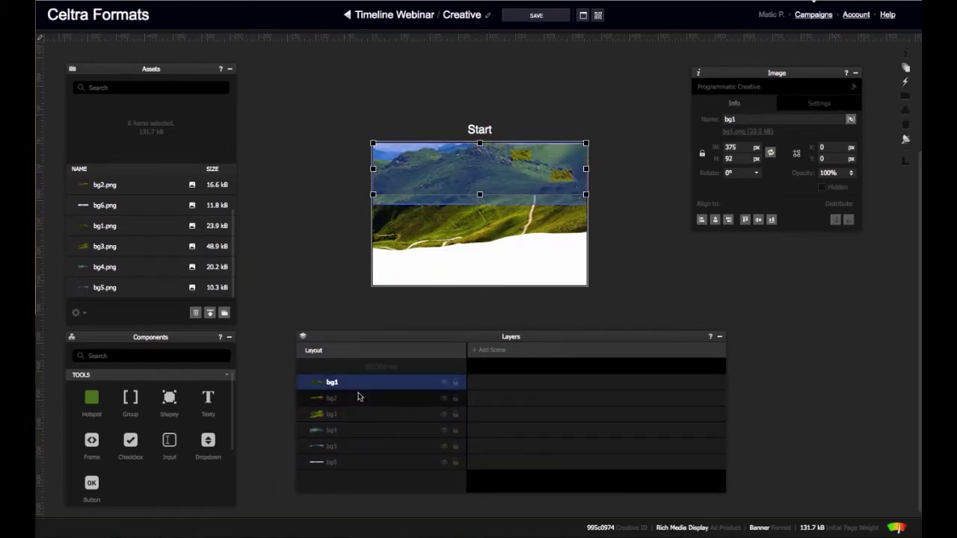
Hide layers bg1 through bg5 and select the bg6 sky image on the stage.
{"action": "left_click", "coordinate": [444, 382]}
{"action": "left_click", "coordinate": [444, 398]}
{"action": "left_click", "coordinate": [444, 414]}
{"action": "left_click", "coordinate": [444, 430]}
{"action": "left_click", "coordinate": [444, 447]}
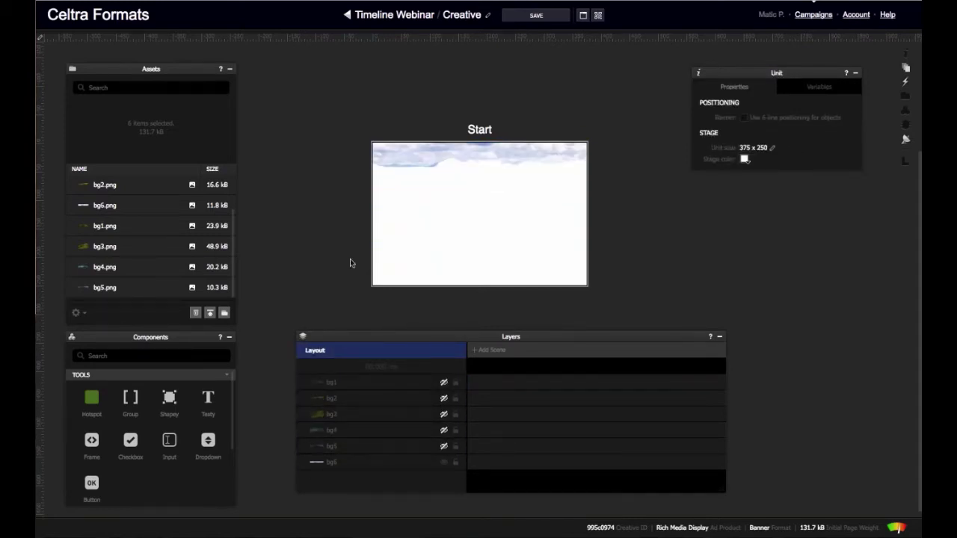
{"action": "left_click", "coordinate": [431, 158]}
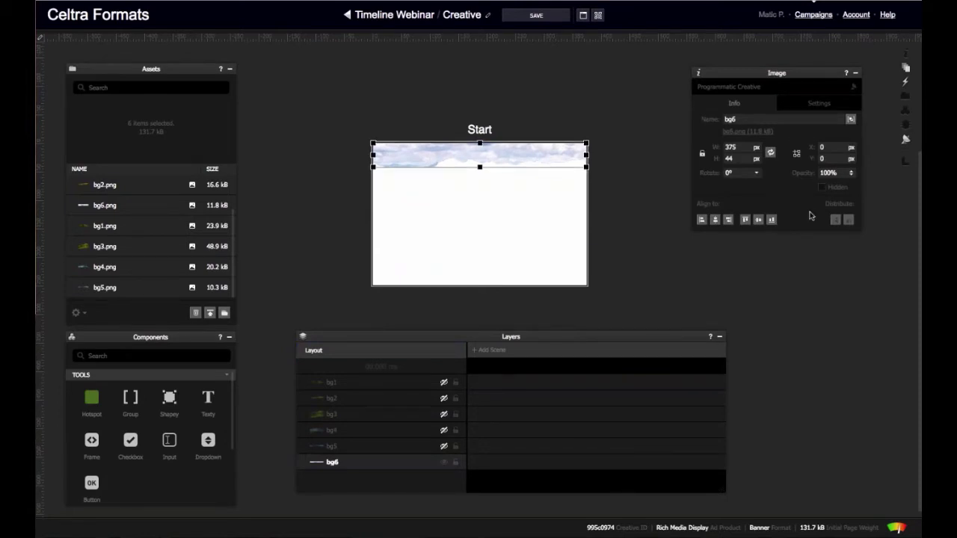
Show the bg5 layer and move it down to a Y position of 26 px.
{"action": "left_click", "coordinate": [444, 447]}
{"action": "left_click", "coordinate": [425, 444]}
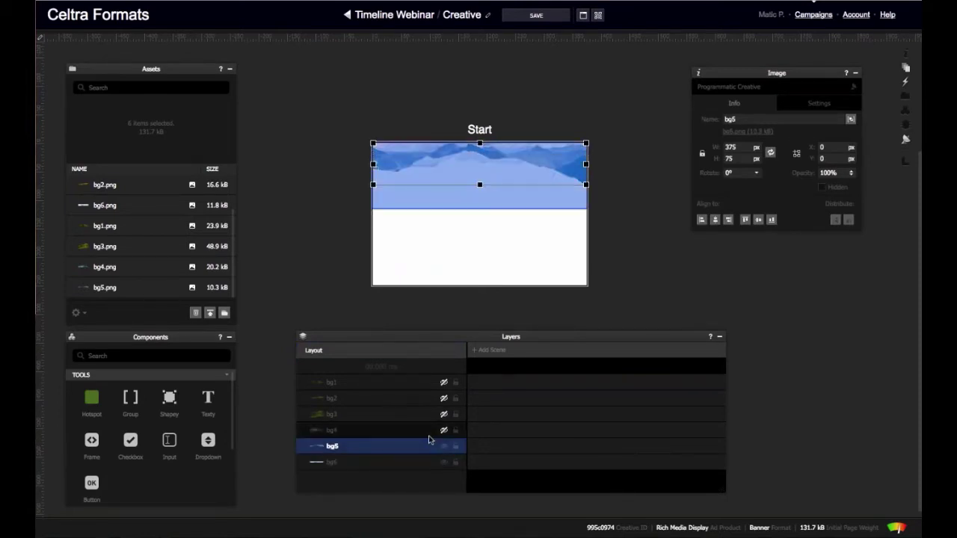
{"action": "key", "text": "shift+Down"}
{"action": "key", "text": "shift+Down"}
{"action": "key", "text": "shift+Down"}
{"action": "key", "text": "shift+Down"}
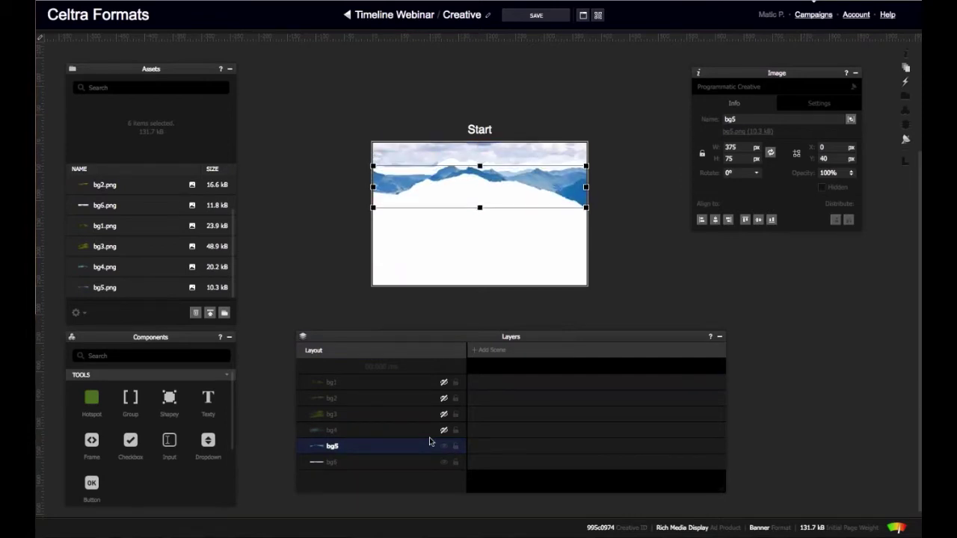
{"action": "key", "text": "Down"}
{"action": "key", "text": "Down"}
{"action": "key", "text": "Down"}
{"action": "key", "text": "Down"}
{"action": "key", "text": "Down"}
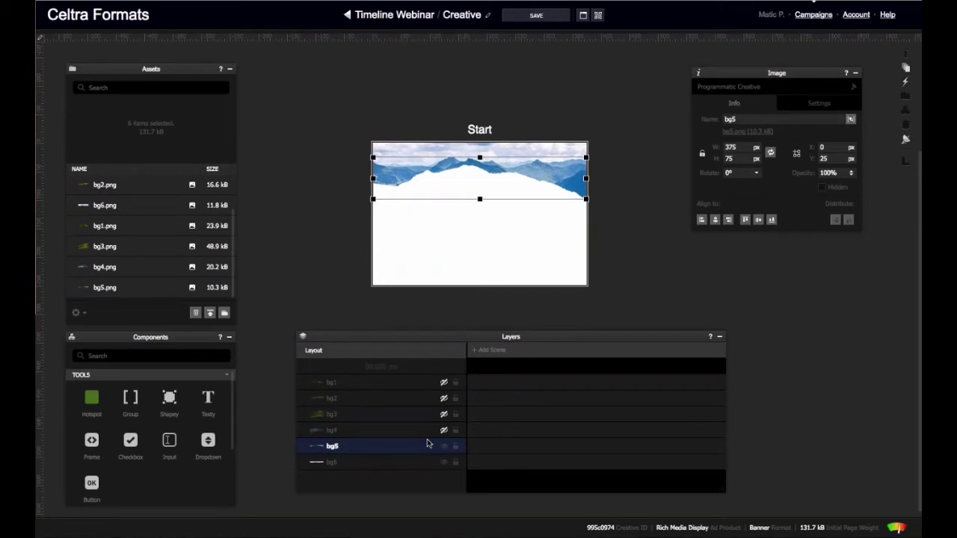
{"action": "key", "text": "Down"}
{"action": "key", "text": "Down"}
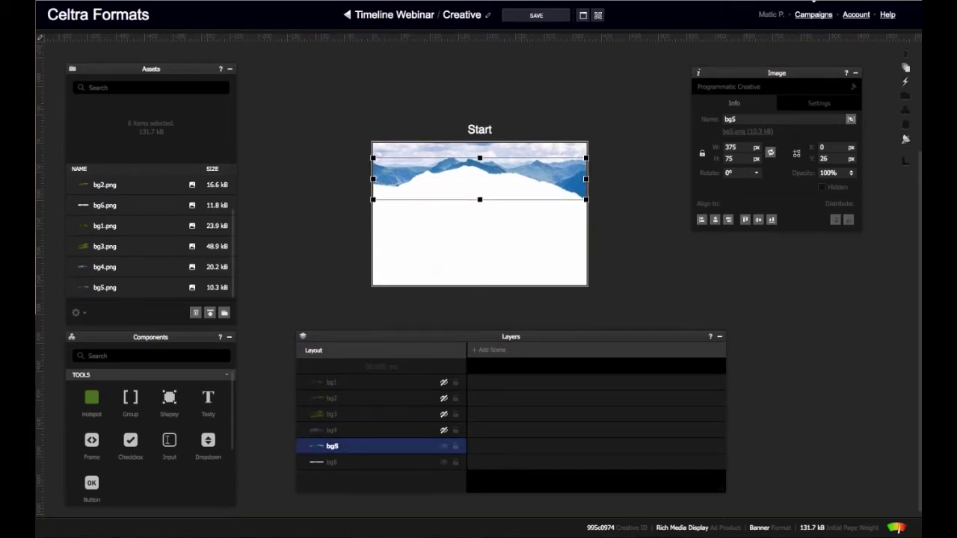
Show the bg4 layer and move it down to a Y position of 43 px.
{"action": "left_click", "coordinate": [384, 435]}
{"action": "left_click", "coordinate": [443, 430]}
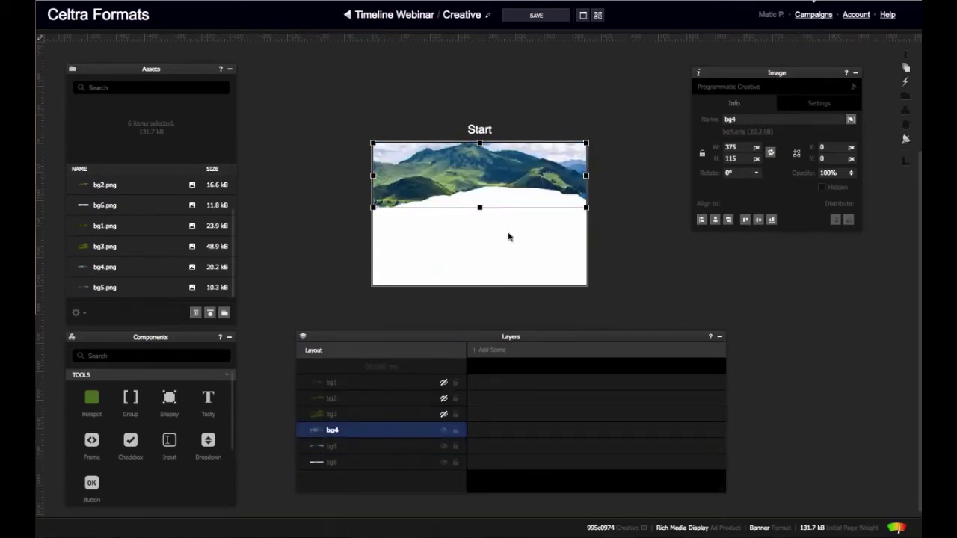
{"action": "key", "text": "Down"}
{"action": "key", "text": "Down"}
{"action": "key", "text": "Down"}
{"action": "key", "text": "Down"}
{"action": "key", "text": "Down"}
{"action": "key", "text": "Down"}
{"action": "key", "text": "Down"}
{"action": "key", "text": "Down"}
{"action": "key", "text": "Down"}
{"action": "key", "text": "Down"}
{"action": "key", "text": "Down"}
{"action": "key", "text": "Down"}
{"action": "key", "text": "Down"}
{"action": "key", "text": "Down"}
{"action": "key", "text": "Down"}
{"action": "key", "text": "Down"}
{"action": "key", "text": "Down"}
{"action": "key", "text": "Down"}
{"action": "key", "text": "Down"}
{"action": "key", "text": "Down"}
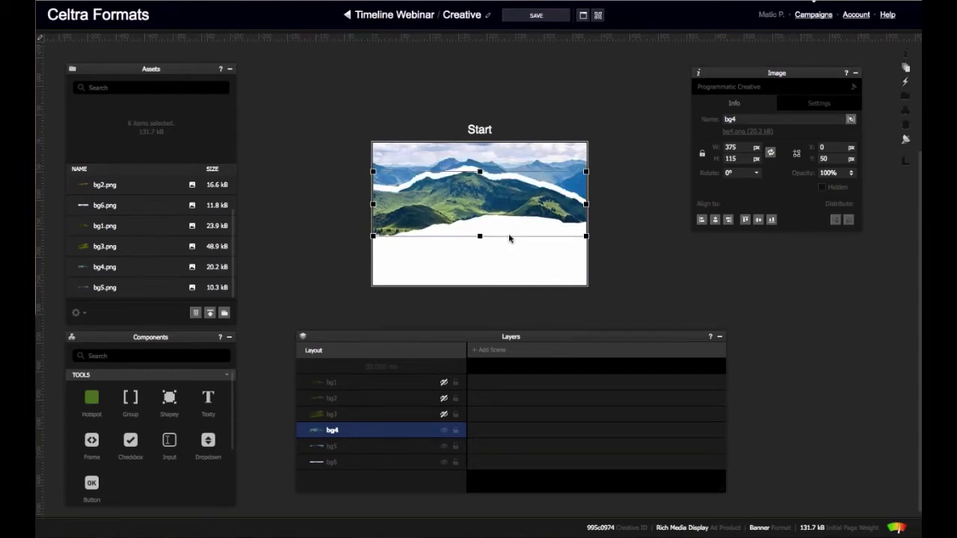
{"action": "key", "text": "Down"}
{"action": "key", "text": "Down"}
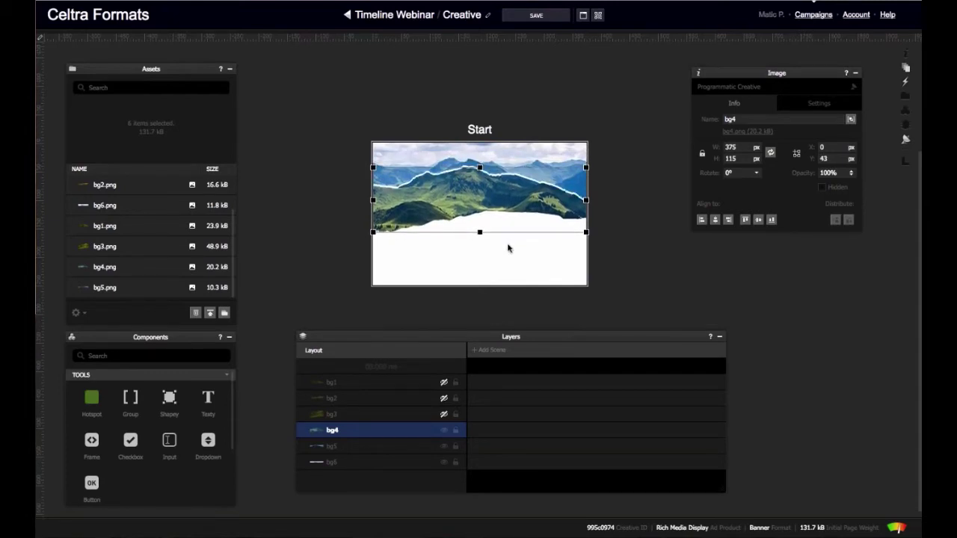
Show the bg3 layer and move it down to a Y position of 110 px.
{"action": "left_click", "coordinate": [355, 416]}
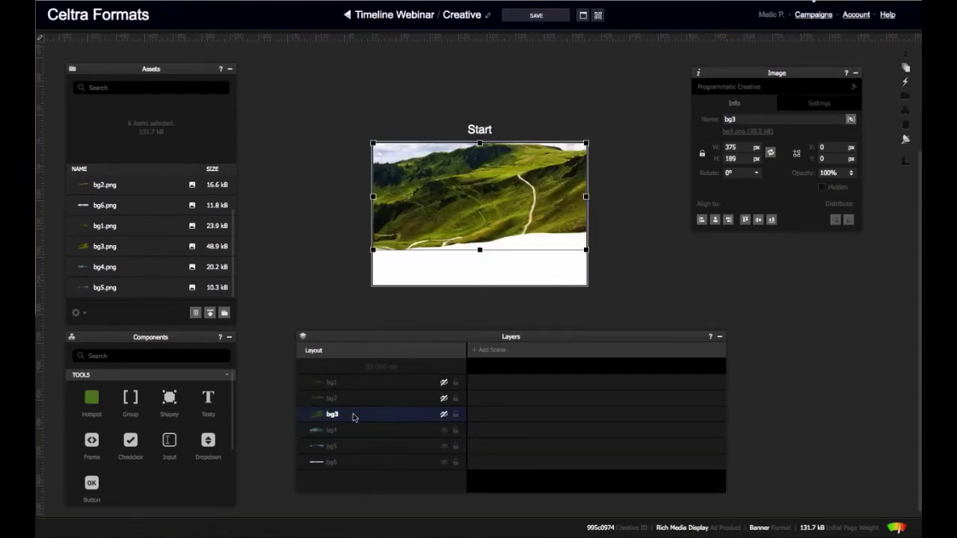
{"action": "left_click", "coordinate": [443, 415]}
{"action": "key", "text": "Down"}
{"action": "key", "text": "Down"}
{"action": "key", "text": "Down"}
{"action": "key", "text": "Down"}
{"action": "key", "text": "Down"}
{"action": "key", "text": "Down"}
{"action": "key", "text": "Down"}
{"action": "key", "text": "Down"}
{"action": "key", "text": "Down"}
{"action": "key", "text": "Down"}
{"action": "key", "text": "Down"}
{"action": "key", "text": "Down"}
{"action": "key", "text": "Down"}
{"action": "key", "text": "Down"}
{"action": "key", "text": "Down"}
{"action": "key", "text": "Down"}
{"action": "key", "text": "Down"}
{"action": "key", "text": "Down"}
{"action": "key", "text": "Down"}
{"action": "key", "text": "Down"}
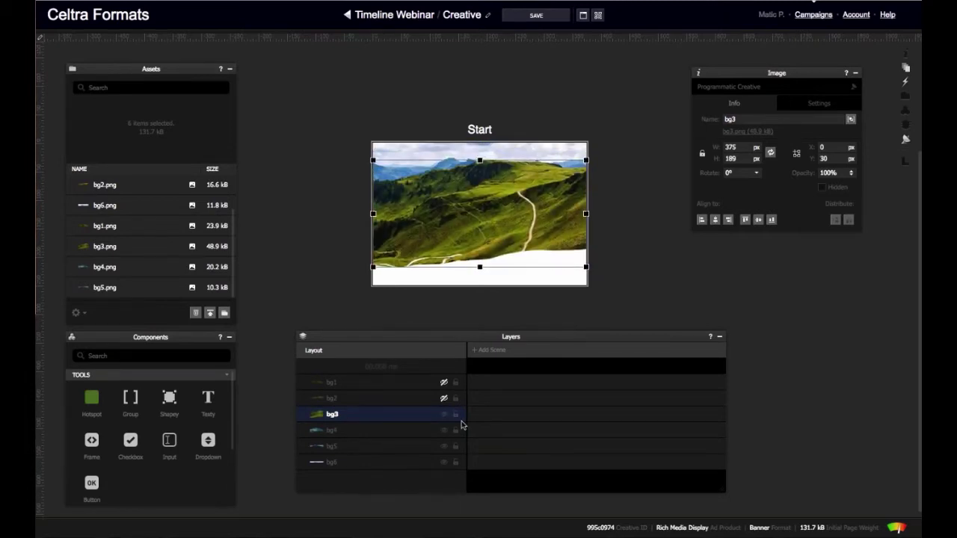
{"action": "key", "text": "Down"}
{"action": "key", "text": "Down"}
{"action": "key", "text": "Down"}
{"action": "key", "text": "Down"}
{"action": "key", "text": "Down"}
{"action": "key", "text": "Down"}
{"action": "key", "text": "Down"}
{"action": "key", "text": "Down"}
{"action": "key", "text": "Down"}
{"action": "key", "text": "Down"}
{"action": "key", "text": "Down"}
{"action": "key", "text": "Down"}
{"action": "key", "text": "Down"}
{"action": "key", "text": "Down"}
{"action": "key", "text": "Down"}
{"action": "key", "text": "Down"}
{"action": "key", "text": "Down"}
{"action": "key", "text": "Down"}
{"action": "key", "text": "Down"}
{"action": "key", "text": "Down"}
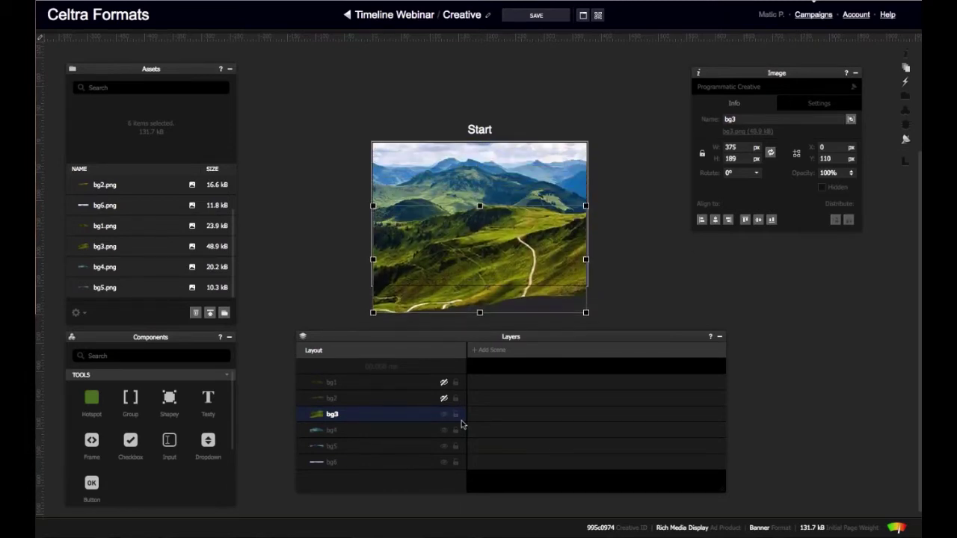
Show the bg2 layer and move it below the stage to a Y position of 268 px.
{"action": "left_click", "coordinate": [443, 398]}
{"action": "left_click", "coordinate": [406, 397]}
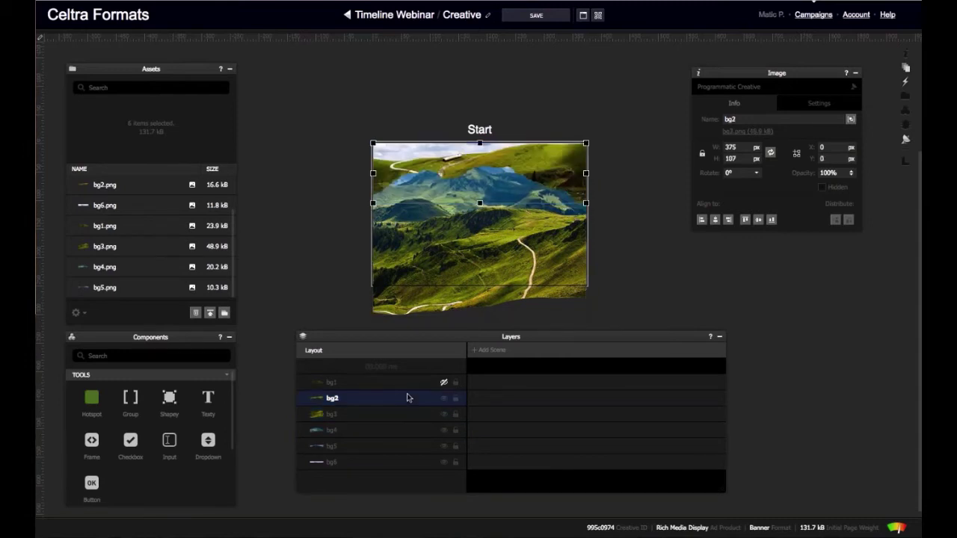
{"action": "key", "text": "Down"}
{"action": "key", "text": "Down"}
{"action": "key", "text": "Down"}
{"action": "key", "text": "Down"}
{"action": "key", "text": "Down"}
{"action": "key", "text": "Down"}
{"action": "key", "text": "Down"}
{"action": "key", "text": "Down"}
{"action": "key", "text": "Down"}
{"action": "key", "text": "Down"}
{"action": "key", "text": "Down"}
{"action": "key", "text": "Down"}
{"action": "key", "text": "Down"}
{"action": "key", "text": "Down"}
{"action": "key", "text": "Down"}
{"action": "key", "text": "Down"}
{"action": "key", "text": "Down"}
{"action": "key", "text": "Down"}
{"action": "key", "text": "Down"}
{"action": "key", "text": "Down"}
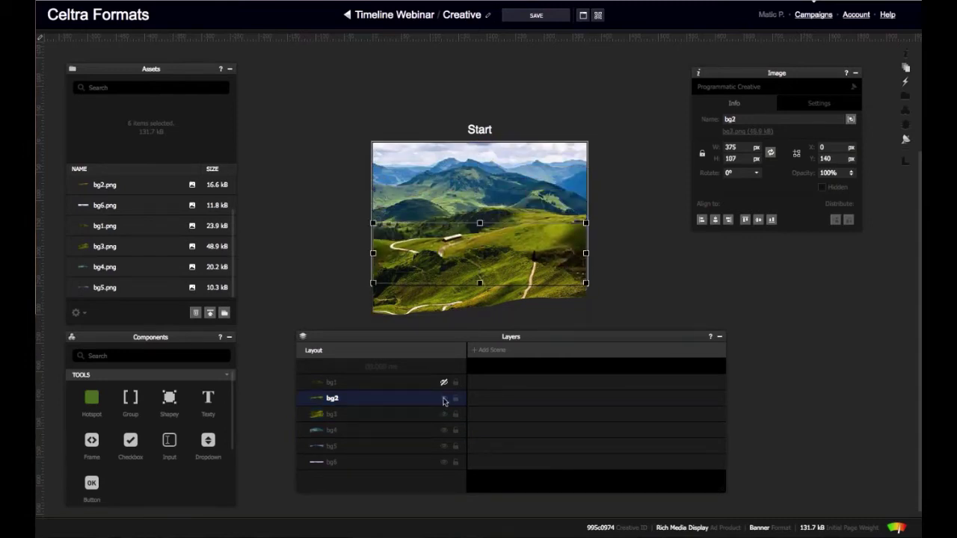
{"action": "key", "text": "Down"}
{"action": "key", "text": "Down"}
{"action": "key", "text": "Down"}
{"action": "key", "text": "Down"}
{"action": "key", "text": "Down"}
{"action": "key", "text": "Down"}
{"action": "key", "text": "Down"}
{"action": "key", "text": "Down"}
{"action": "key", "text": "Down"}
{"action": "key", "text": "Down"}
{"action": "key", "text": "Down"}
{"action": "key", "text": "Down"}
{"action": "key", "text": "Down"}
{"action": "key", "text": "Down"}
{"action": "key", "text": "Down"}
{"action": "key", "text": "Down"}
{"action": "key", "text": "Down"}
{"action": "key", "text": "Down"}
{"action": "key", "text": "Down"}
{"action": "key", "text": "Down"}
{"action": "key", "text": "Up"}
{"action": "key", "text": "Up"}
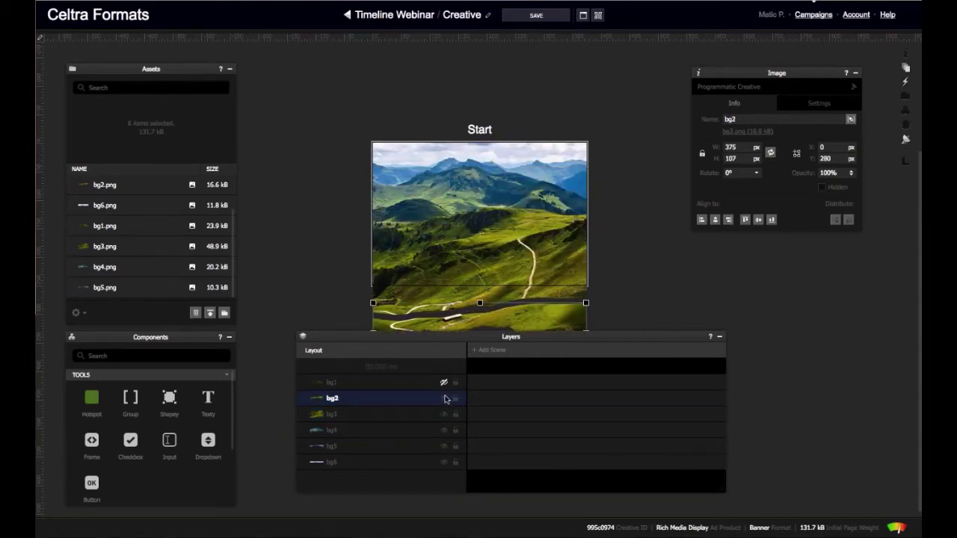
{"action": "left_click", "coordinate": [439, 391]}
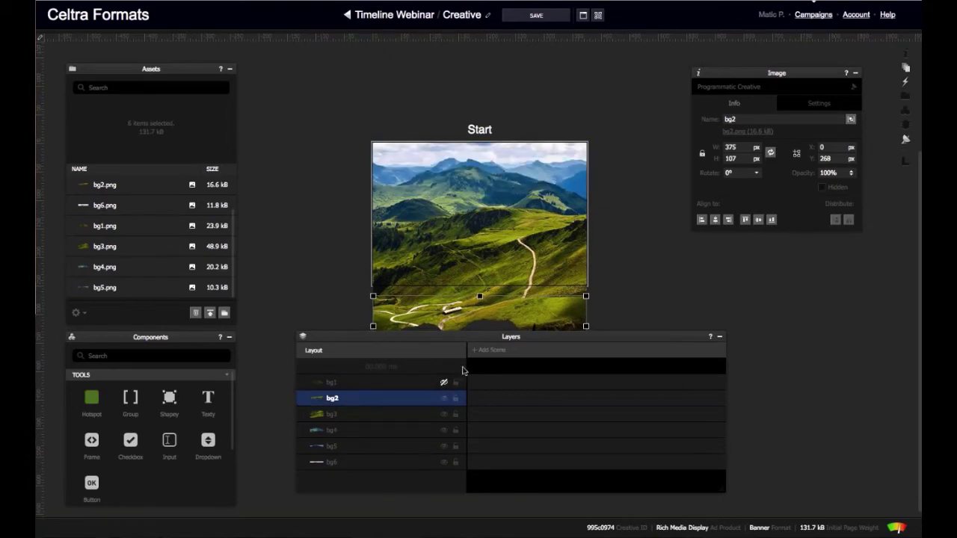
Show the bg1 layer and move it below the stage to a Y position of 307 px.
{"action": "left_click", "coordinate": [442, 383]}
{"action": "left_click", "coordinate": [408, 382]}
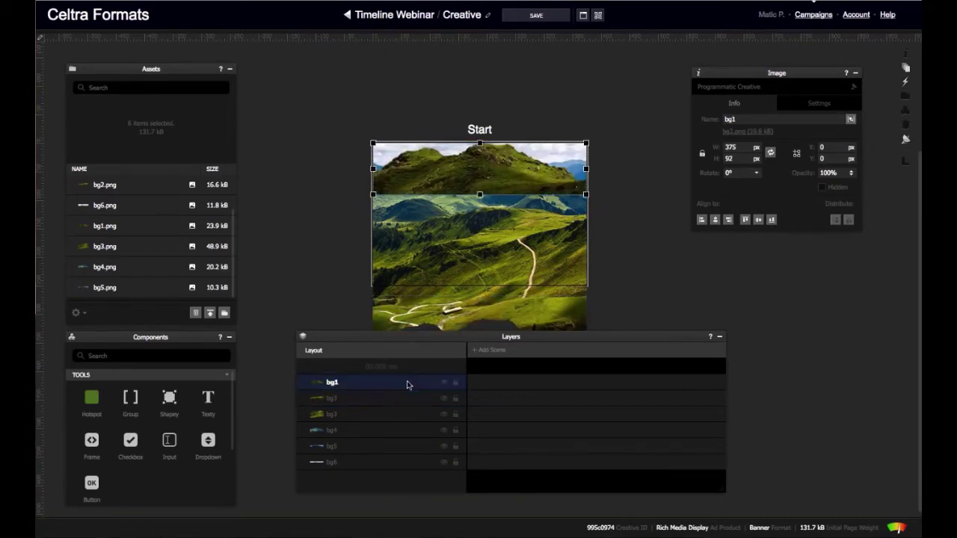
{"action": "key", "text": "Down"}
{"action": "key", "text": "Down"}
{"action": "key", "text": "Down"}
{"action": "key", "text": "Down"}
{"action": "key", "text": "Down"}
{"action": "key", "text": "Down"}
{"action": "key", "text": "Down"}
{"action": "key", "text": "Down"}
{"action": "key", "text": "Down"}
{"action": "key", "text": "Down"}
{"action": "key", "text": "Down"}
{"action": "key", "text": "Down"}
{"action": "key", "text": "Down"}
{"action": "key", "text": "Down"}
{"action": "key", "text": "Down"}
{"action": "key", "text": "Down"}
{"action": "key", "text": "Down"}
{"action": "key", "text": "Down"}
{"action": "key", "text": "Down"}
{"action": "key", "text": "Down"}
{"action": "key", "text": "shift+Down"}
{"action": "key", "text": "shift+Down"}
{"action": "key", "text": "shift+Down"}
{"action": "key", "text": "shift+Down"}
{"action": "key", "text": "shift+Down"}
{"action": "key", "text": "shift+Down"}
{"action": "key", "text": "shift+Down"}
{"action": "key", "text": "shift+Down"}
{"action": "key", "text": "shift+Down"}
{"action": "key", "text": "shift+Down"}
{"action": "key", "text": "shift+Down"}
{"action": "key", "text": "shift+Down"}
{"action": "key", "text": "shift+Down"}
{"action": "key", "text": "shift+Down"}
{"action": "key", "text": "shift+Down"}
{"action": "key", "text": "shift+Down"}
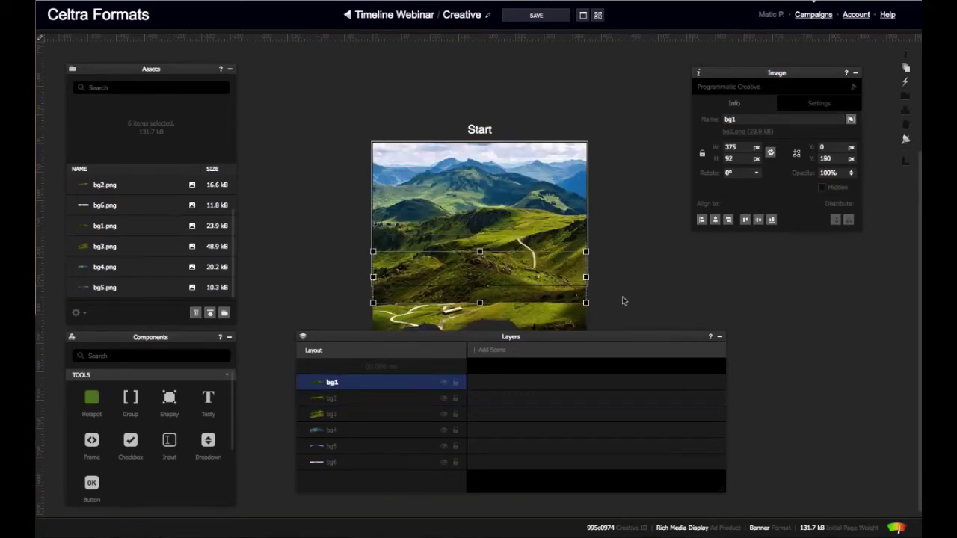
{"action": "key", "text": "Down"}
{"action": "key", "text": "Down"}
{"action": "key", "text": "Down"}
{"action": "key", "text": "Down"}
{"action": "key", "text": "Down"}
{"action": "key", "text": "Down"}
{"action": "key", "text": "Down"}
{"action": "key", "text": "Down"}
{"action": "key", "text": "Down"}
{"action": "key", "text": "Down"}
{"action": "key", "text": "Down"}
{"action": "key", "text": "Down"}
{"action": "key", "text": "Down"}
{"action": "key", "text": "Down"}
{"action": "key", "text": "Down"}
{"action": "key", "text": "Down"}
{"action": "key", "text": "Down"}
{"action": "key", "text": "Down"}
{"action": "key", "text": "Down"}
{"action": "key", "text": "Down"}
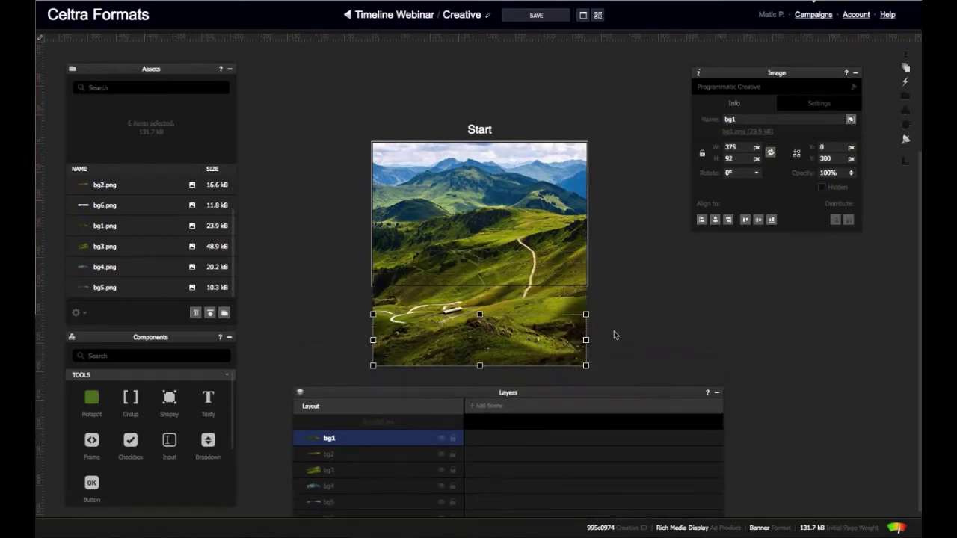
{"action": "key", "text": "Up"}
{"action": "key", "text": "Up"}
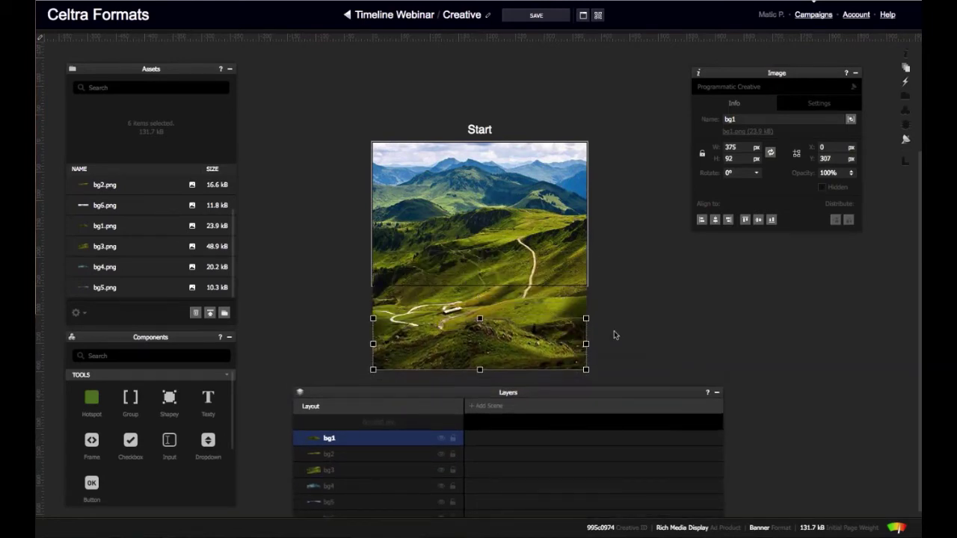
Add a scene to the layers timeline and place its playhead at 01:000 ms.
{"action": "left_click_drag", "start_coordinate": [596, 390], "coordinate": [574, 357]}
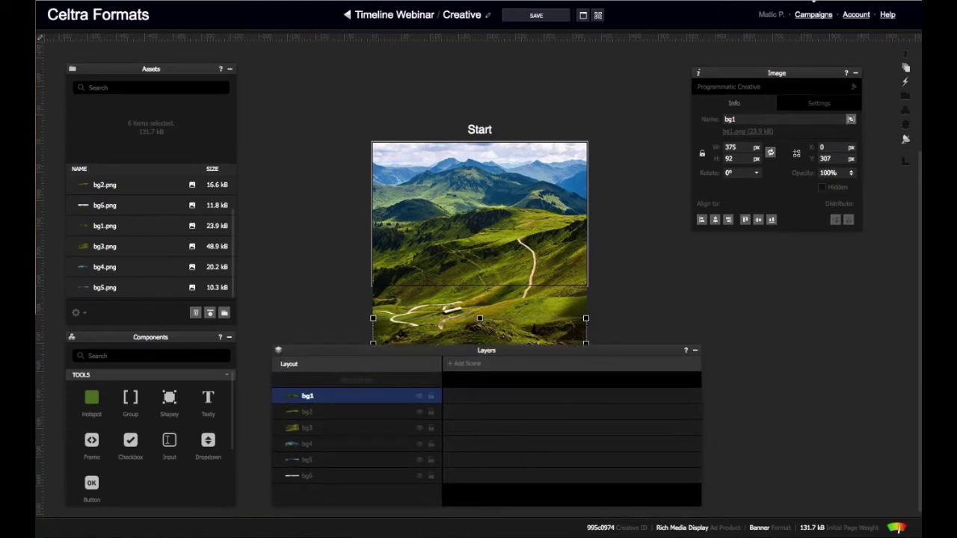
{"action": "left_click_drag", "start_coordinate": [358, 350], "coordinate": [345, 370]}
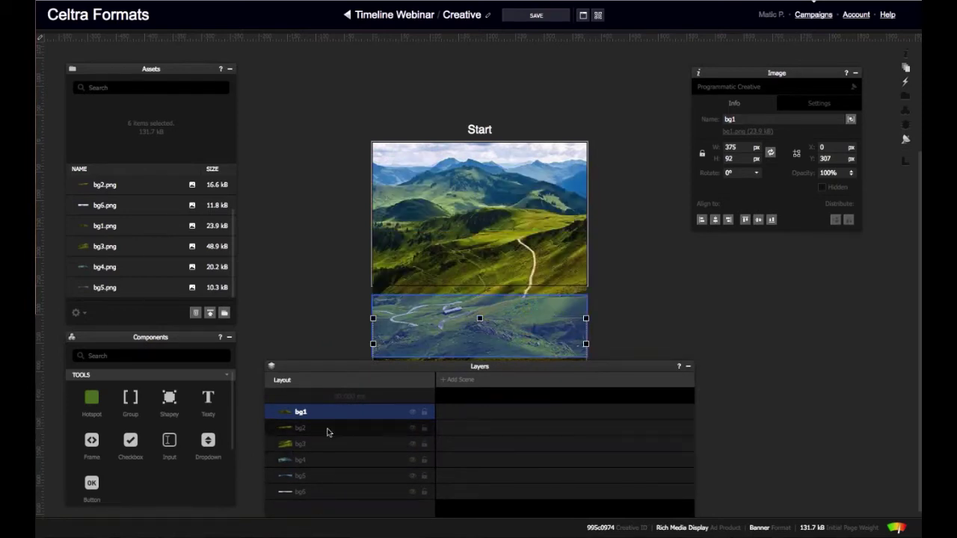
{"action": "left_click", "coordinate": [331, 314]}
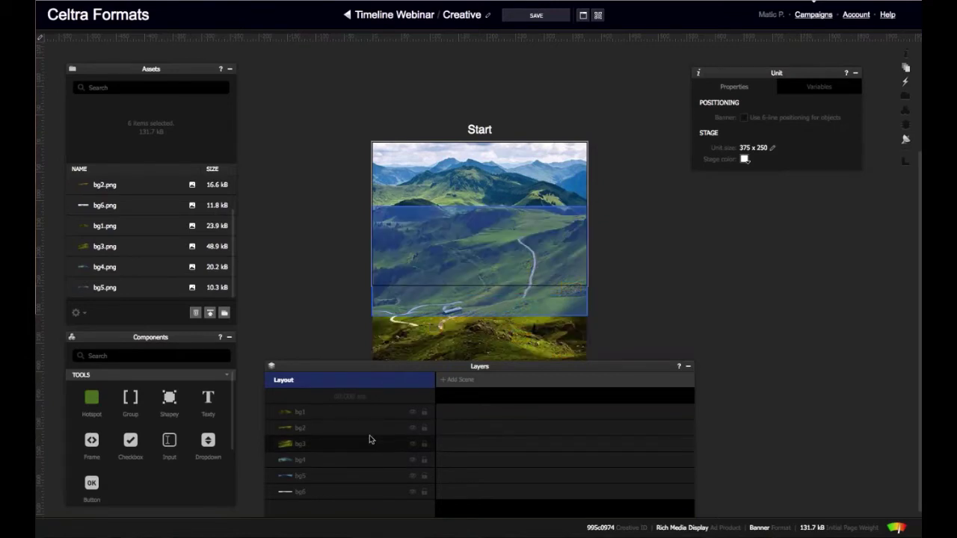
{"action": "left_click", "coordinate": [459, 381]}
{"action": "left_click", "coordinate": [545, 398]}
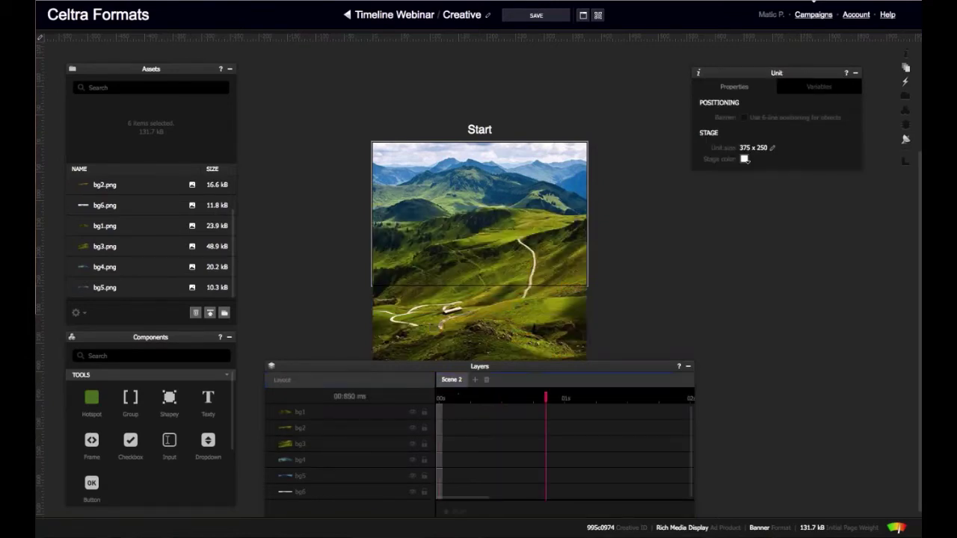
{"action": "left_click_drag", "start_coordinate": [546, 398], "coordinate": [565, 398]}
Rename the new scene as Background.
{"action": "left_click", "coordinate": [452, 382]}
{"action": "left_click", "coordinate": [746, 102]}
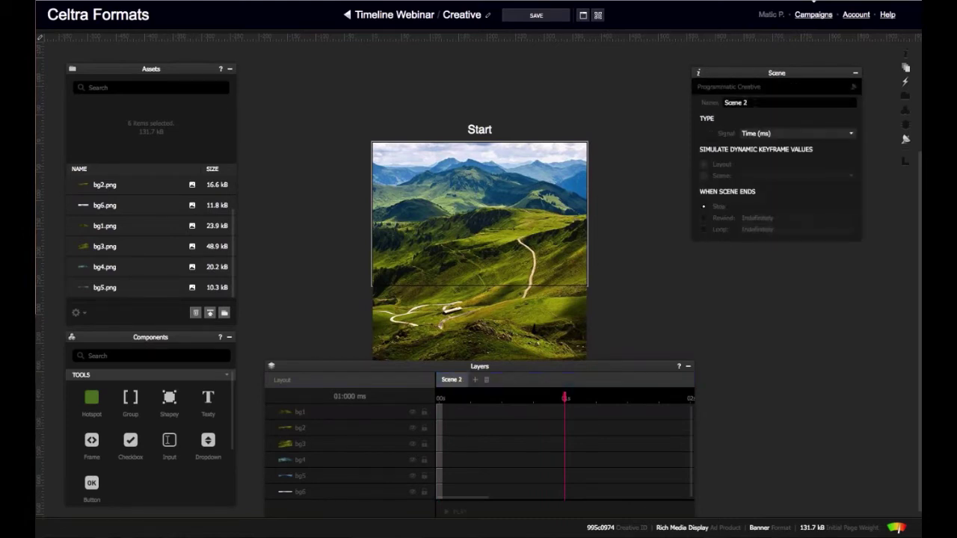
{"action": "left_click_drag", "start_coordinate": [747, 103], "coordinate": [673, 105]}
{"action": "type", "text": "Background"}
{"action": "key", "text": "Return"}
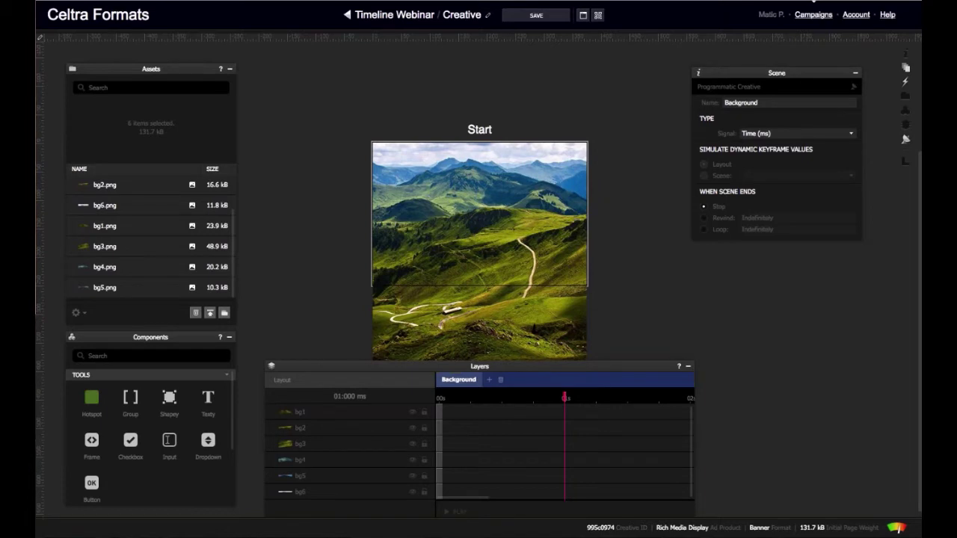
At the 1 s mark, move the bg5 layer up to a Y position of 16 px and move the bg4 layer up slightly.
{"action": "left_click", "coordinate": [463, 197]}
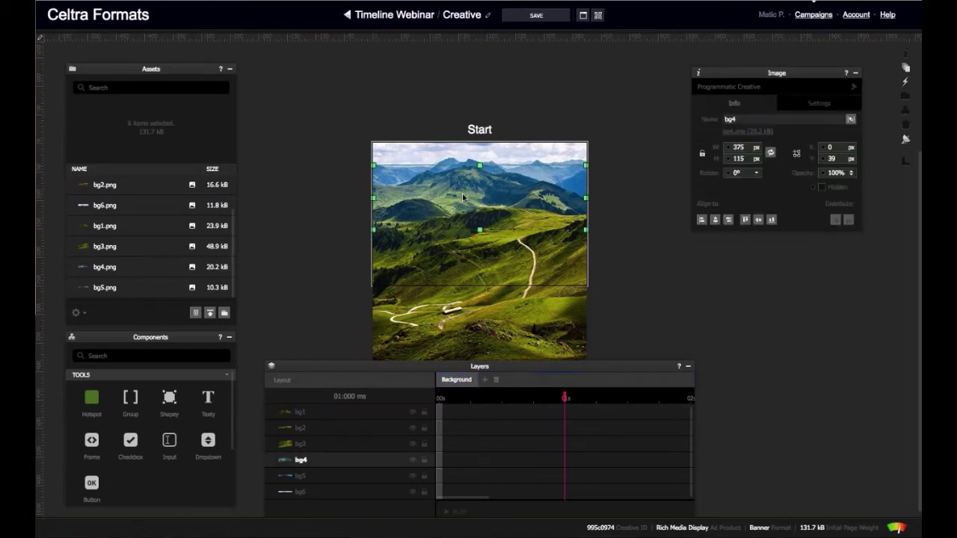
{"action": "left_click", "coordinate": [328, 432]}
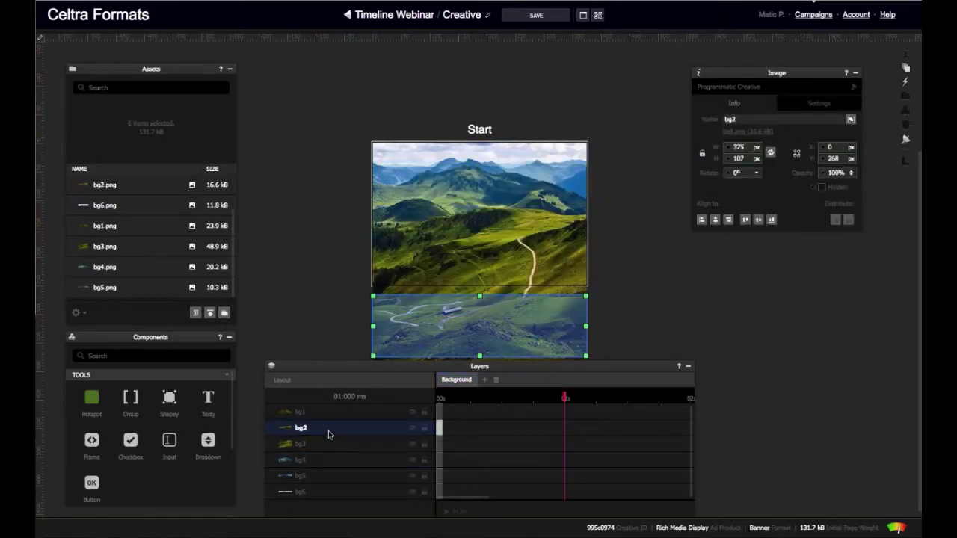
{"action": "left_click", "coordinate": [345, 479]}
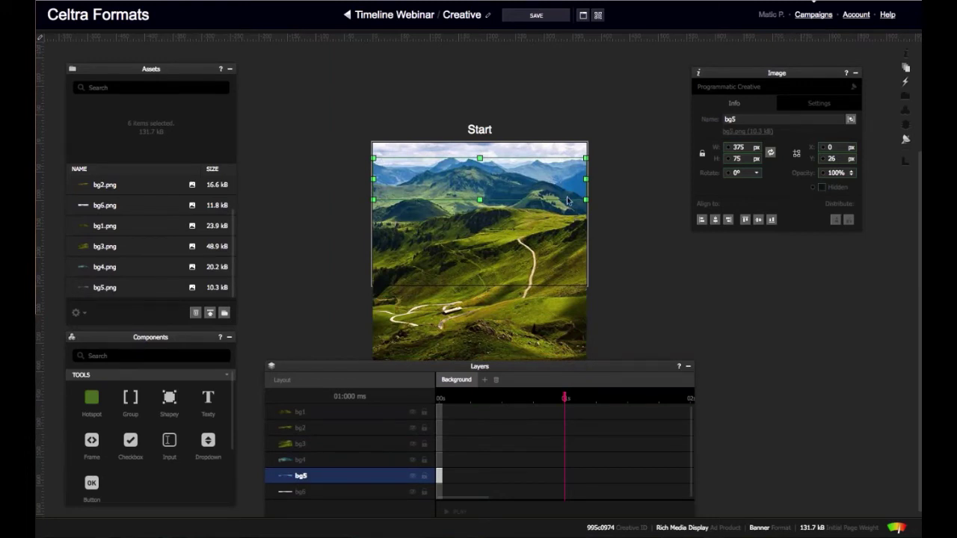
{"action": "left_click_drag", "start_coordinate": [570, 202], "coordinate": [564, 196]}
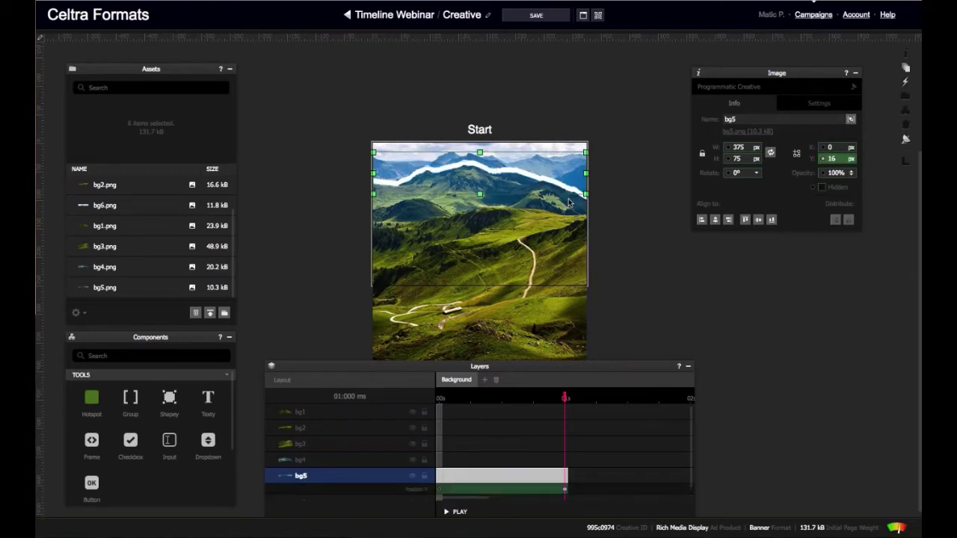
{"action": "left_click", "coordinate": [361, 460]}
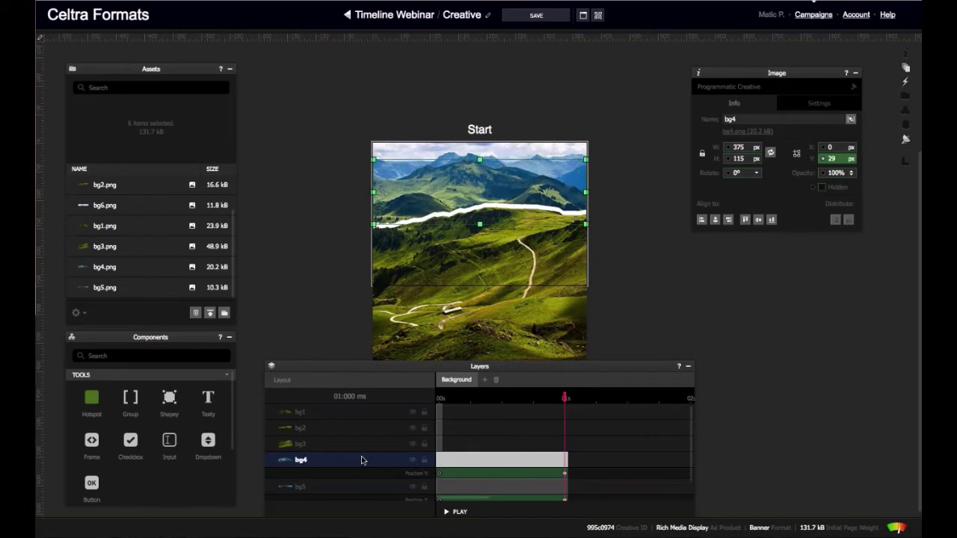
{"action": "key", "text": "Down"}
{"action": "key", "text": "Down"}
At the 1 s mark, move the bg3, bg2 and bg1 layers up to Y positions of 53, 128 and 159 px.
{"action": "left_click", "coordinate": [341, 442]}
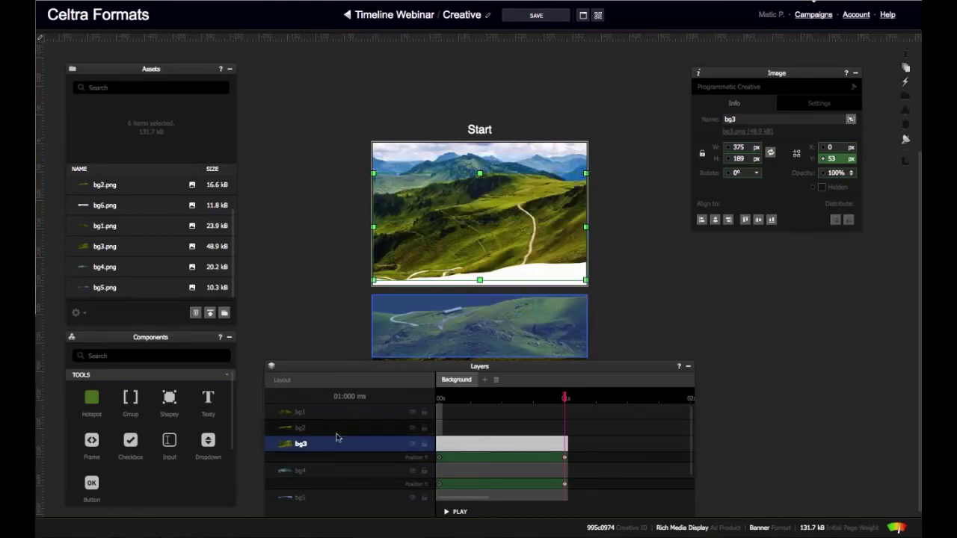
{"action": "left_click", "coordinate": [336, 432]}
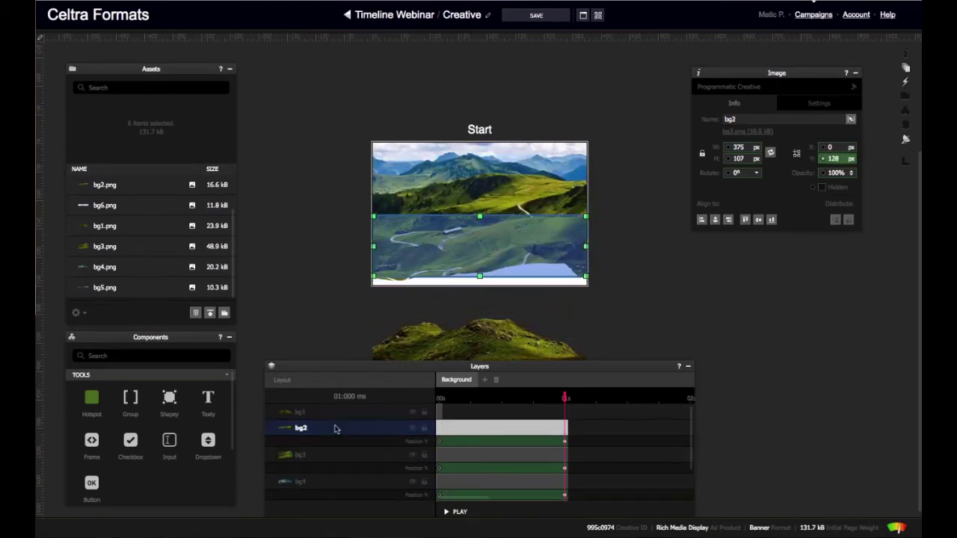
{"action": "left_click", "coordinate": [330, 417]}
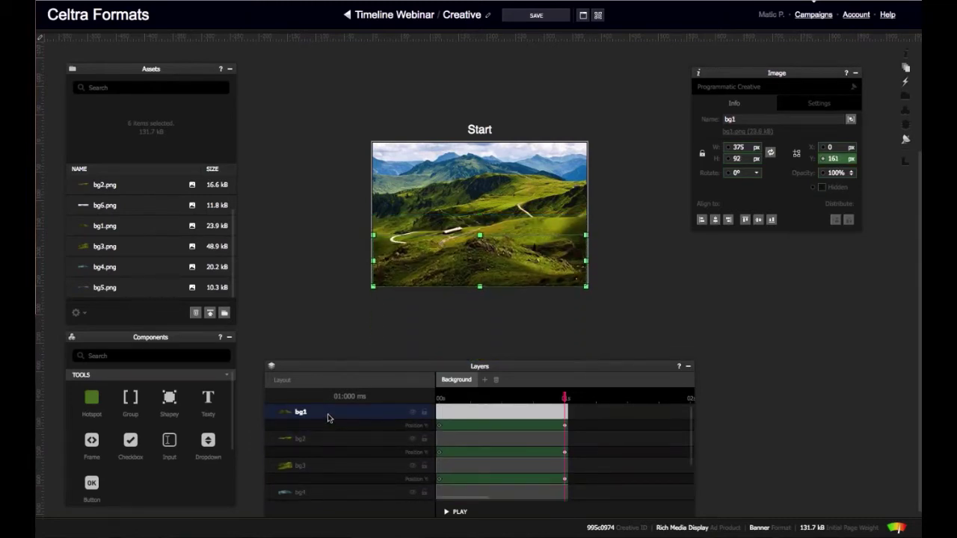
Play the Background scene to preview the landscape layers rising into place.
{"action": "left_click", "coordinate": [712, 327]}
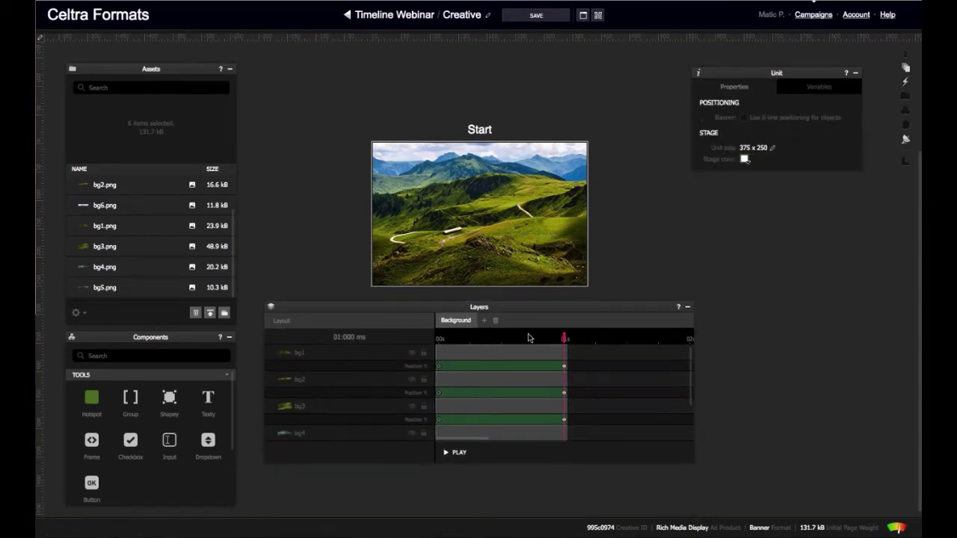
{"action": "key", "text": "space"}
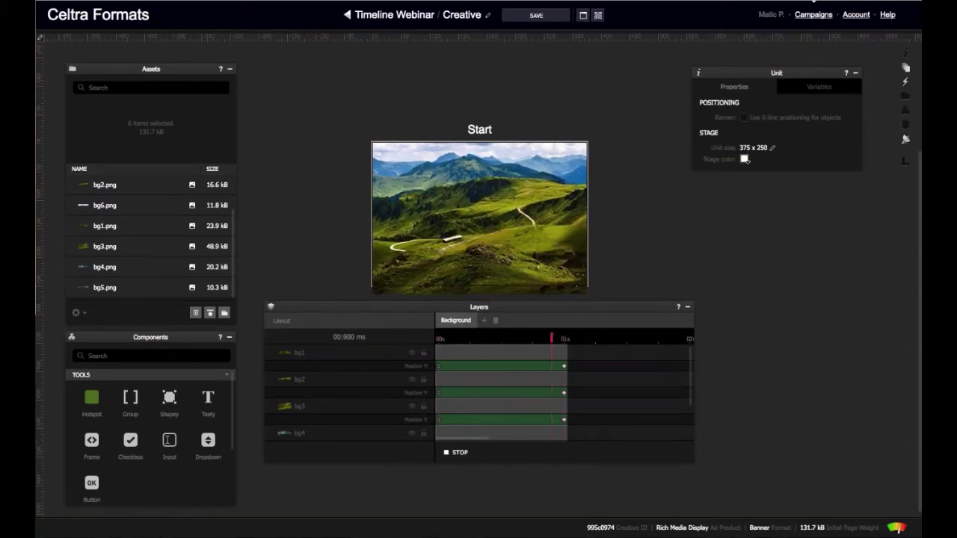
{"action": "left_click_drag", "start_coordinate": [529, 307], "coordinate": [549, 309]}
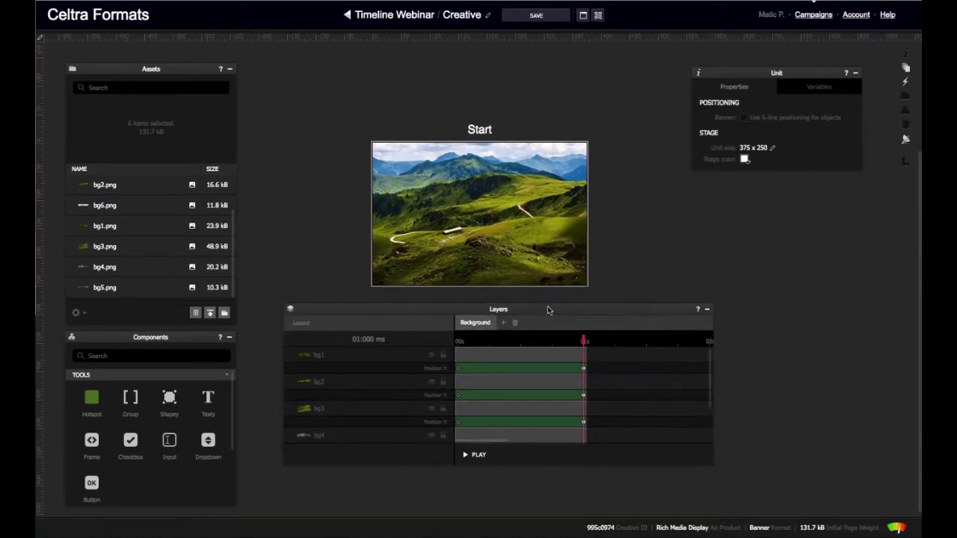
Set the easing of the starting Position Y keyframes of layers bg1 through bg5 to Ease out.
{"action": "left_click", "coordinate": [458, 369]}
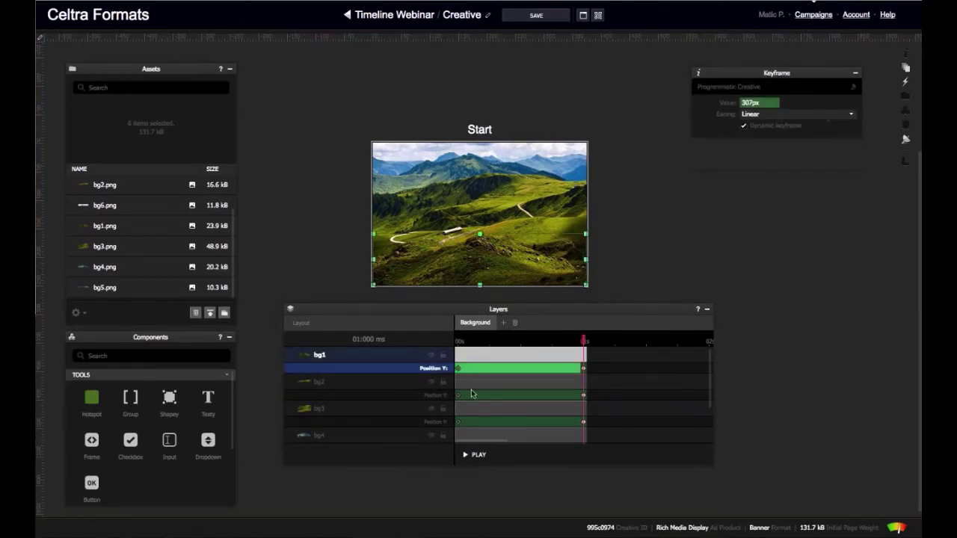
{"action": "left_click", "coordinate": [457, 396], "text": "shift"}
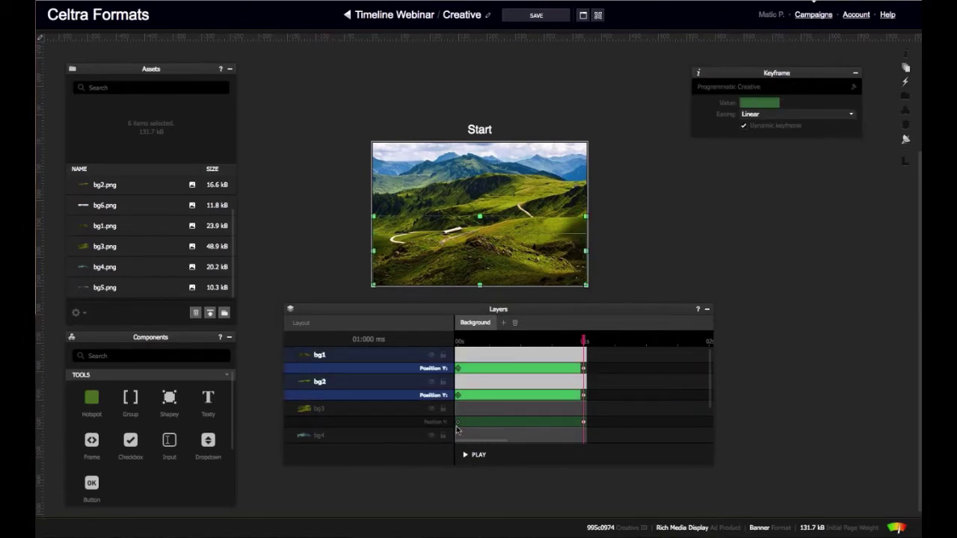
{"action": "left_click", "coordinate": [457, 422], "text": "shift"}
{"action": "scroll", "coordinate": [477, 409], "scroll_direction": "down", "scroll_amount": 3}
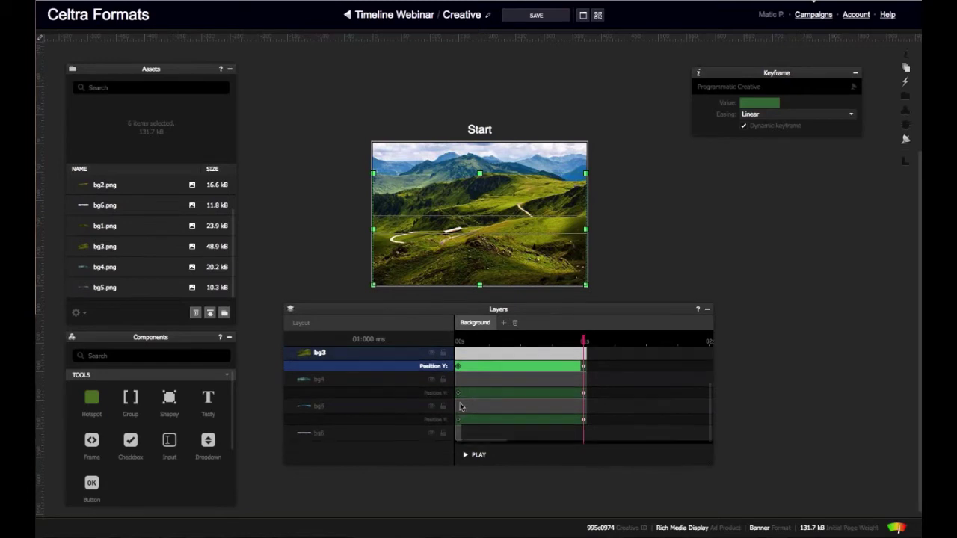
{"action": "left_click", "coordinate": [458, 393], "text": "shift"}
{"action": "left_click", "coordinate": [457, 422], "text": "shift"}
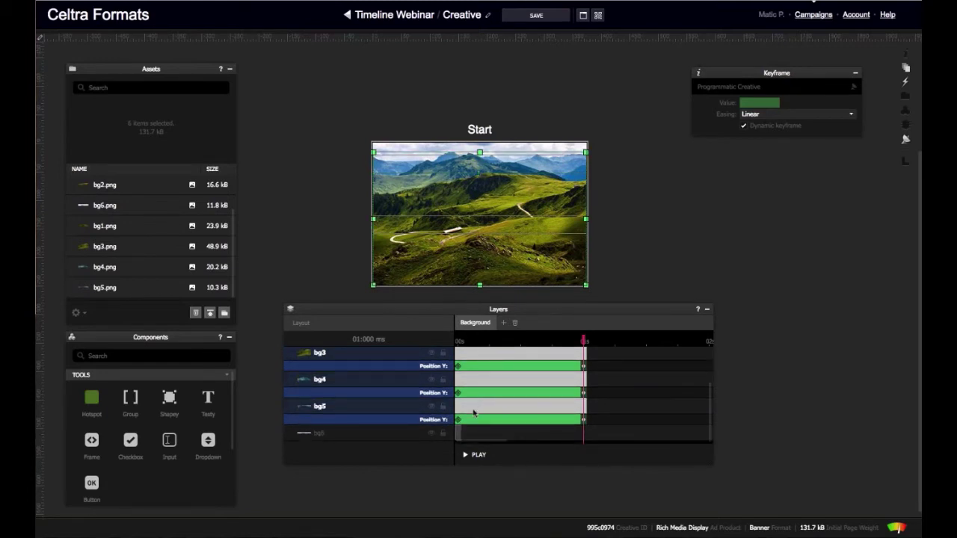
{"action": "scroll", "coordinate": [471, 409], "scroll_direction": "up", "scroll_amount": 3}
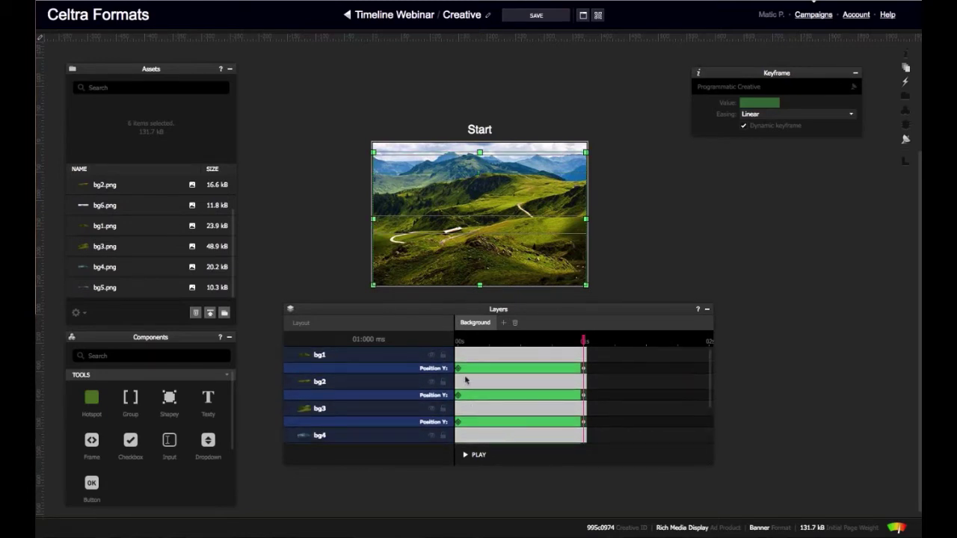
{"action": "left_click", "coordinate": [794, 121]}
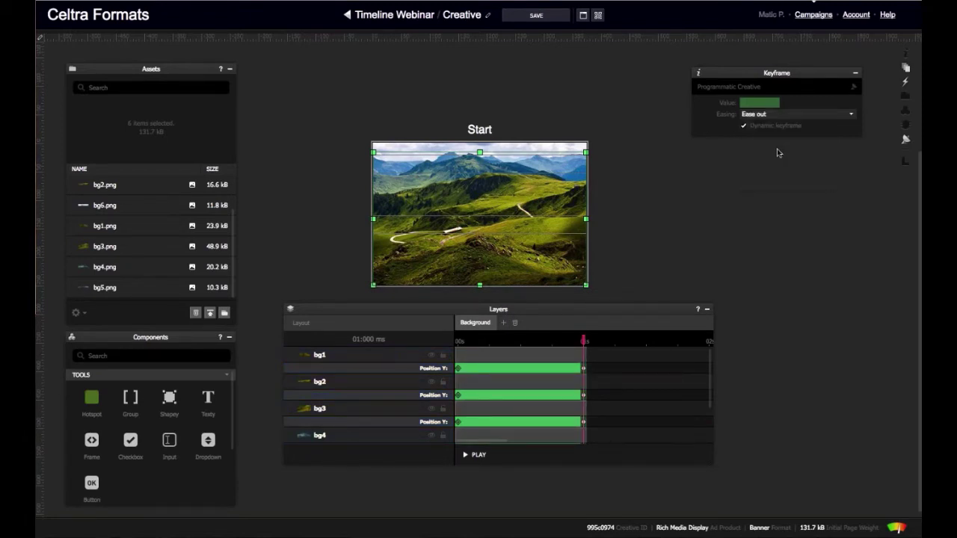
{"action": "left_click", "coordinate": [778, 152]}
Play the Background scene again to preview the eased movement, and deselect the layers.
{"action": "left_click", "coordinate": [613, 310]}
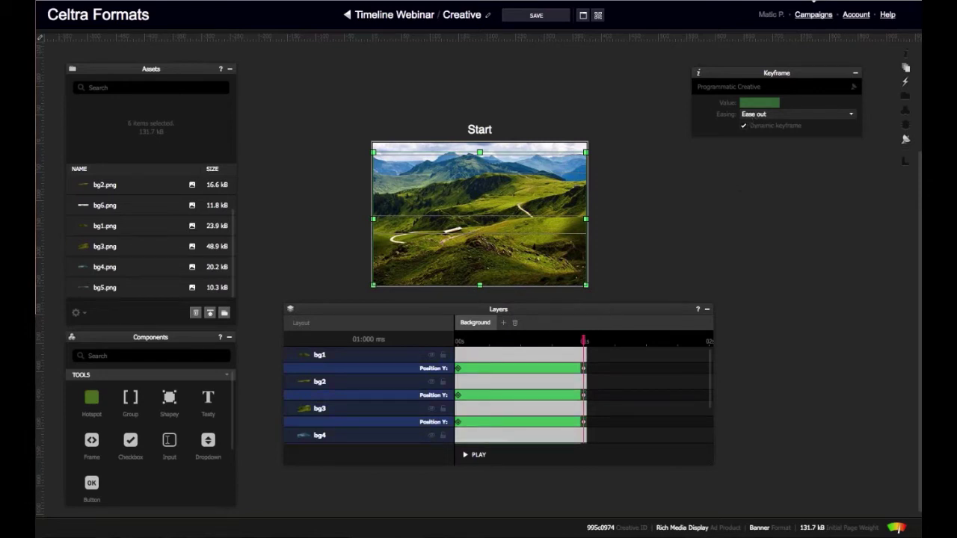
{"action": "left_click", "coordinate": [571, 341]}
{"action": "left_click", "coordinate": [587, 341]}
{"action": "key", "text": "space"}
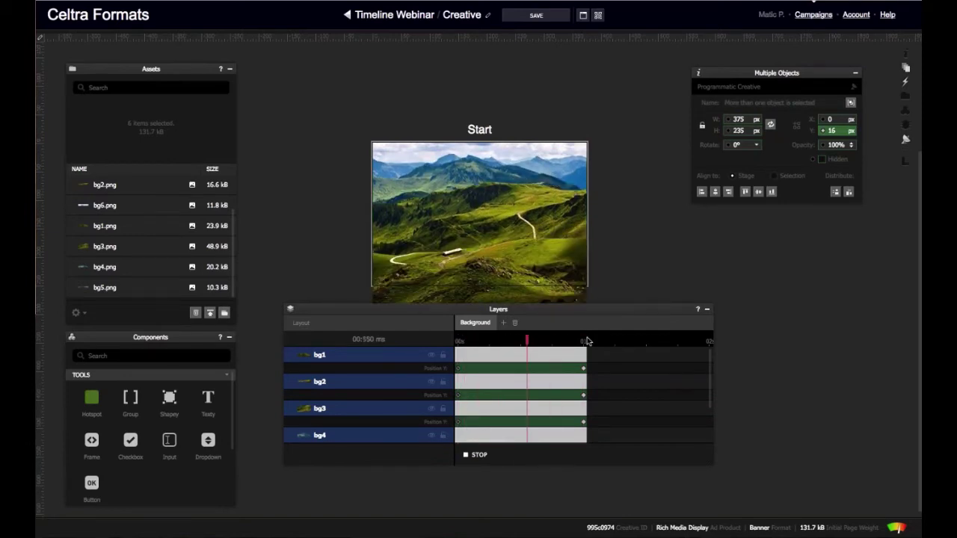
{"action": "left_click", "coordinate": [685, 249]}
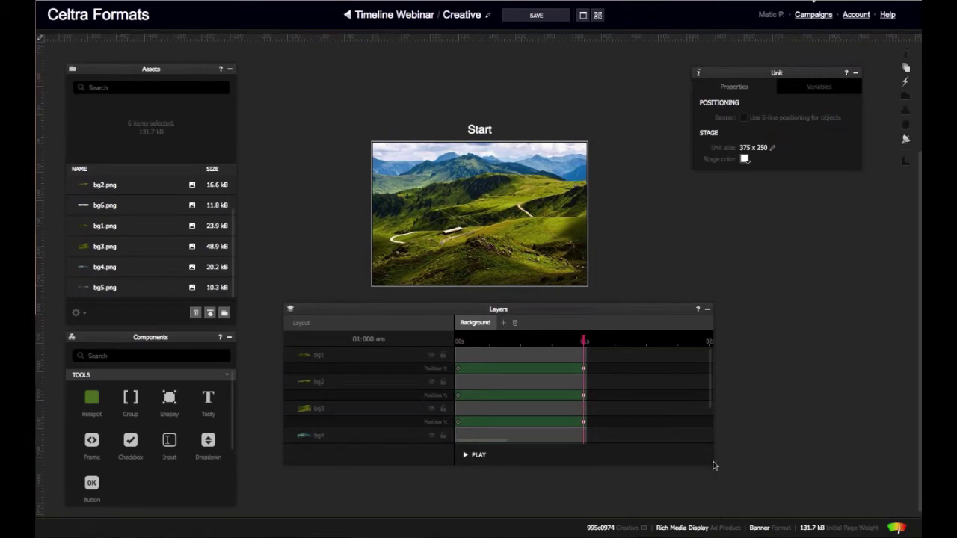
Enlarge the timeline and move the ending Position Y keyframes of layers bg1 through bg5 to about 1.5 s.
{"action": "left_click_drag", "start_coordinate": [716, 466], "coordinate": [872, 500]}
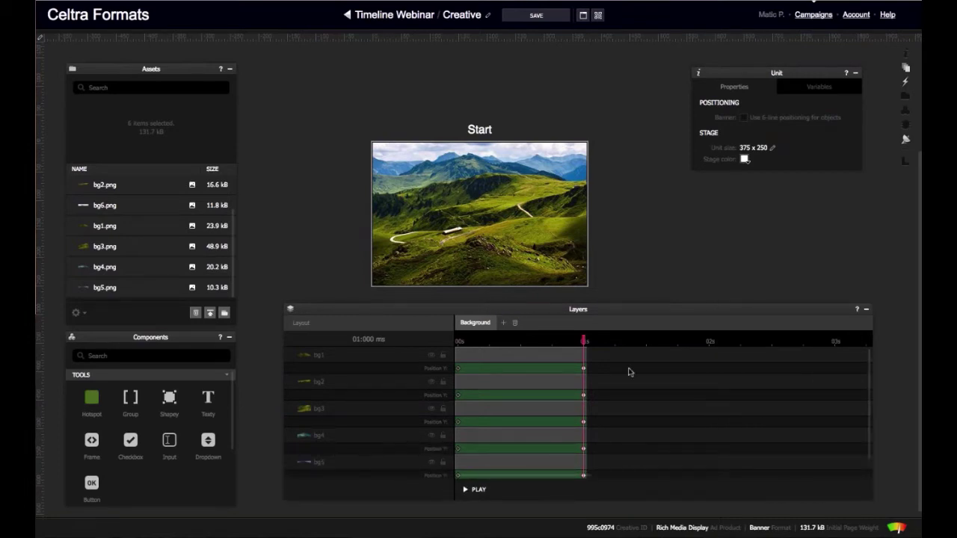
{"action": "left_click", "coordinate": [583, 368]}
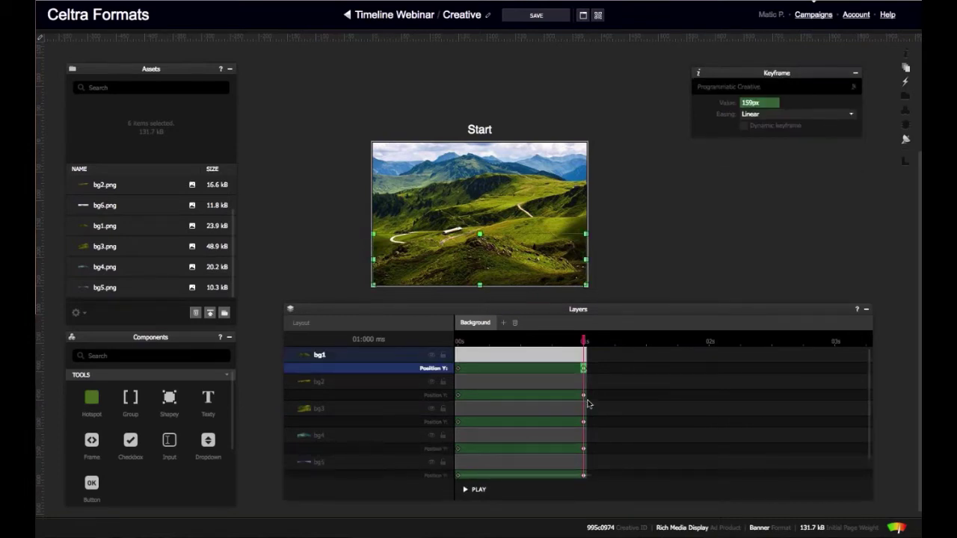
{"action": "left_click", "coordinate": [585, 405], "text": "shift"}
{"action": "left_click", "coordinate": [584, 396], "text": "shift"}
{"action": "left_click", "coordinate": [584, 369], "text": "shift"}
{"action": "left_click", "coordinate": [584, 395], "text": "shift"}
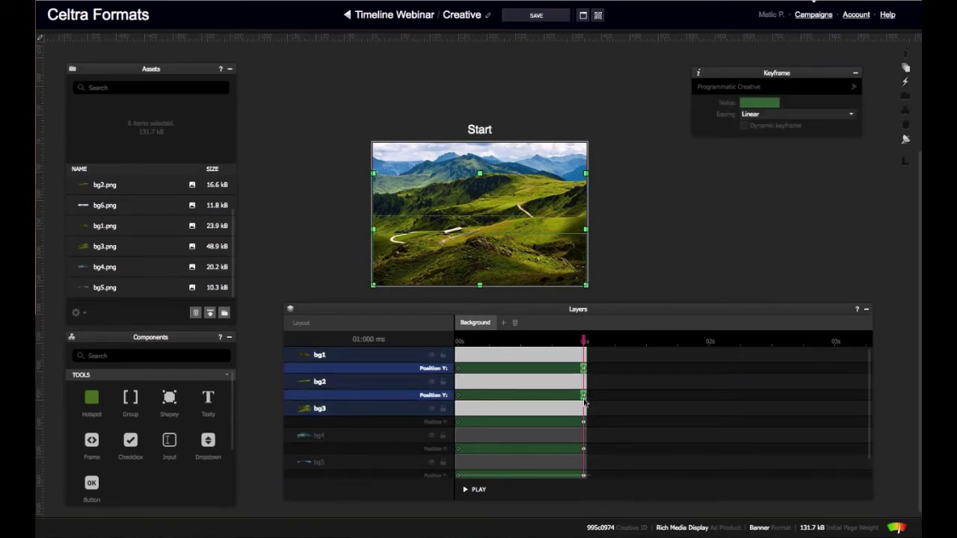
{"action": "left_click", "coordinate": [584, 422], "text": "shift"}
{"action": "left_click", "coordinate": [583, 448], "text": "shift"}
{"action": "scroll", "coordinate": [587, 459], "scroll_direction": "down", "scroll_amount": 1}
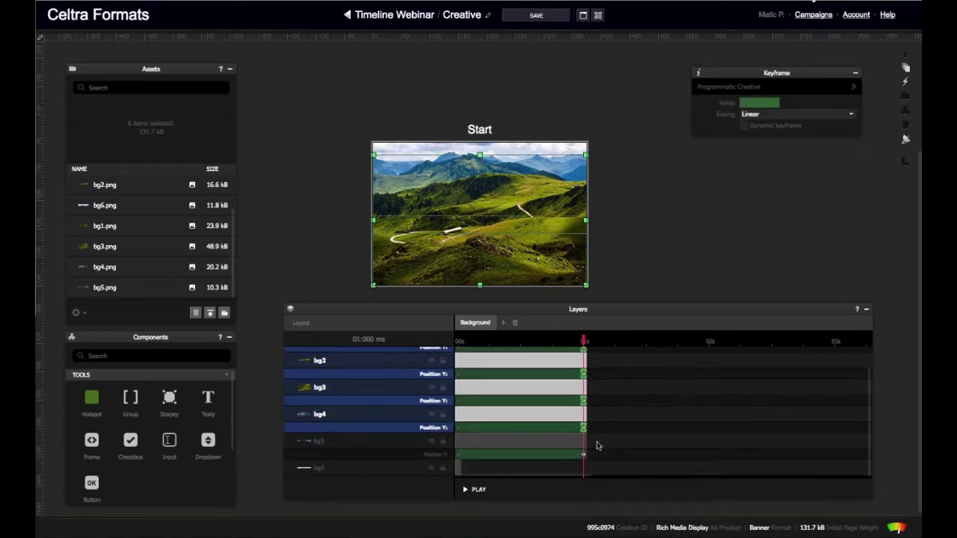
{"action": "left_click", "coordinate": [584, 455], "text": "shift"}
{"action": "left_click_drag", "start_coordinate": [584, 454], "coordinate": [648, 457]}
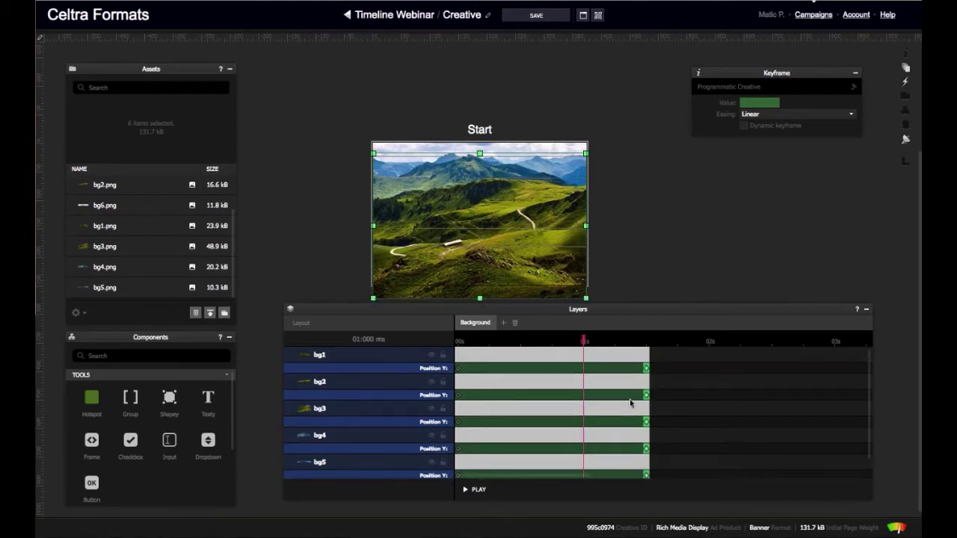
Play the Background scene to preview the 1.5 s layer movement, and deselect the layers.
{"action": "left_click", "coordinate": [647, 340]}
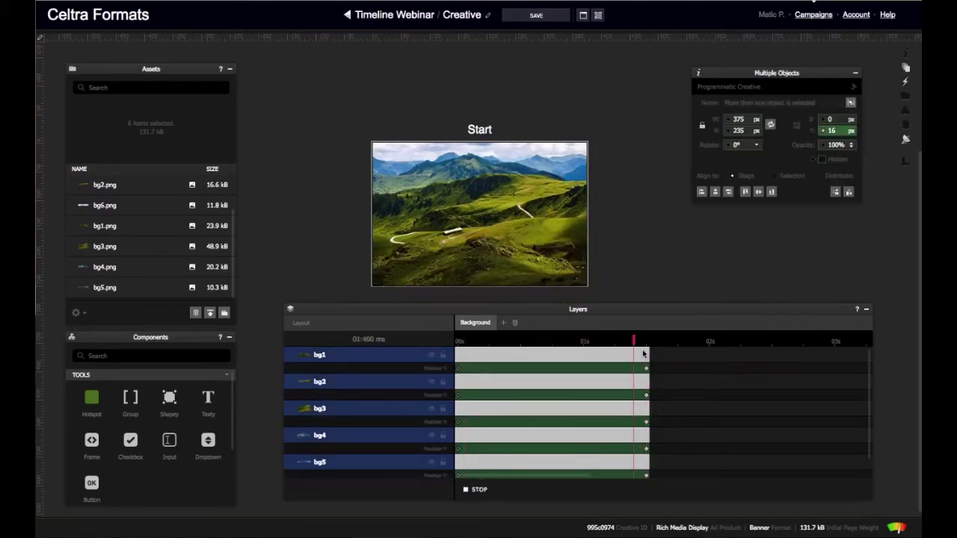
{"action": "left_click", "coordinate": [649, 272]}
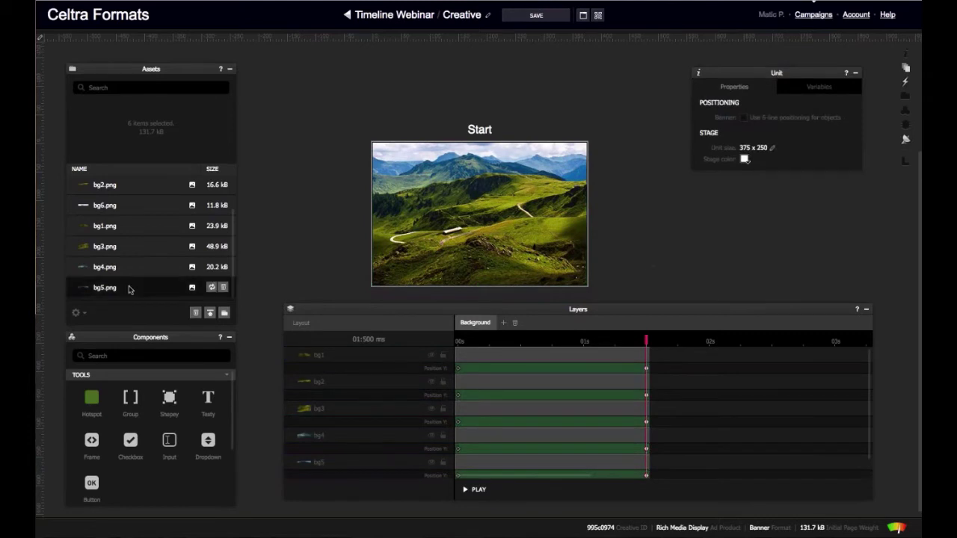
Add a Shapey to the layout over the mountain landscape and fill it with solid black #000000.
{"action": "scroll", "coordinate": [139, 279], "scroll_direction": "up", "scroll_amount": 2}
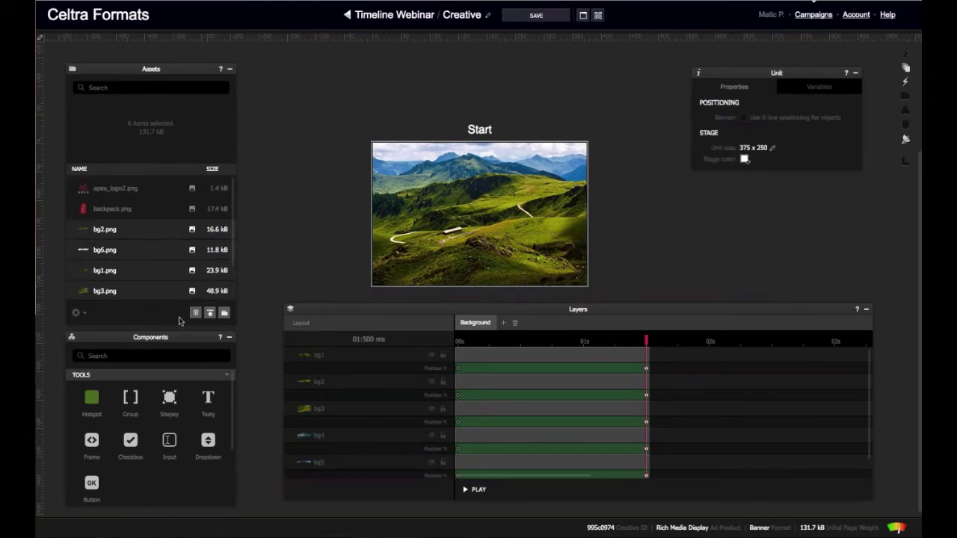
{"action": "left_click_drag", "start_coordinate": [169, 398], "coordinate": [418, 191]}
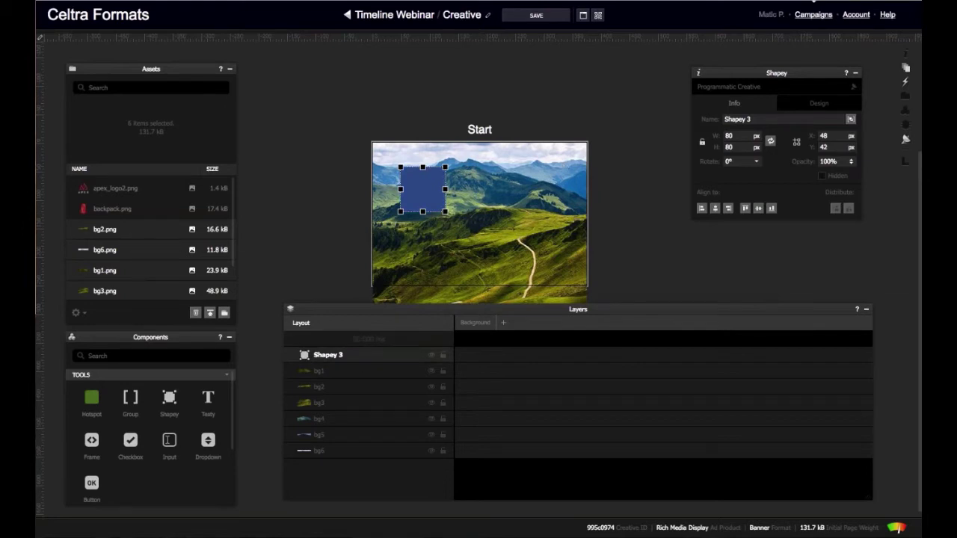
{"action": "left_click", "coordinate": [819, 102]}
{"action": "left_click", "coordinate": [748, 150]}
{"action": "left_click", "coordinate": [740, 261]}
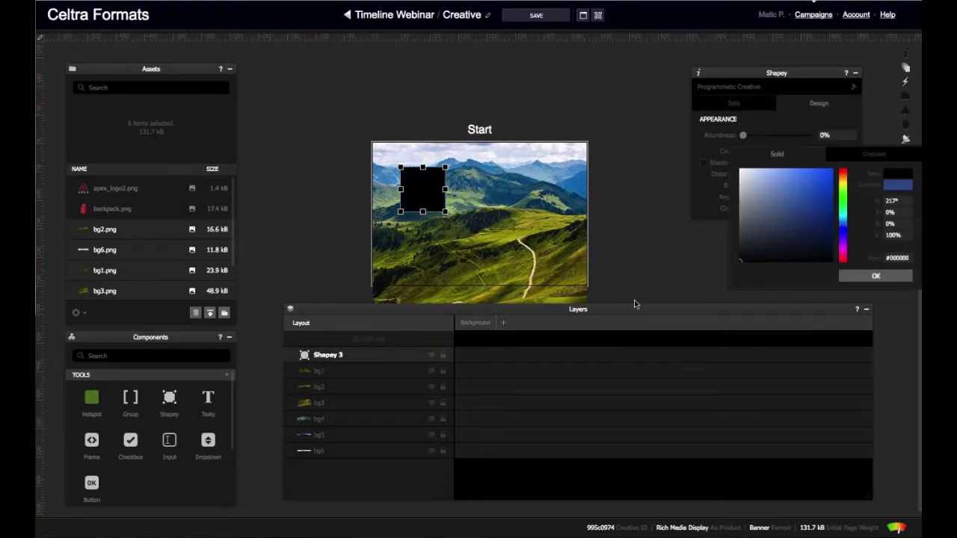
{"action": "left_click", "coordinate": [634, 300]}
Set the black shape's width and height to 100% each.
{"action": "left_click", "coordinate": [734, 103]}
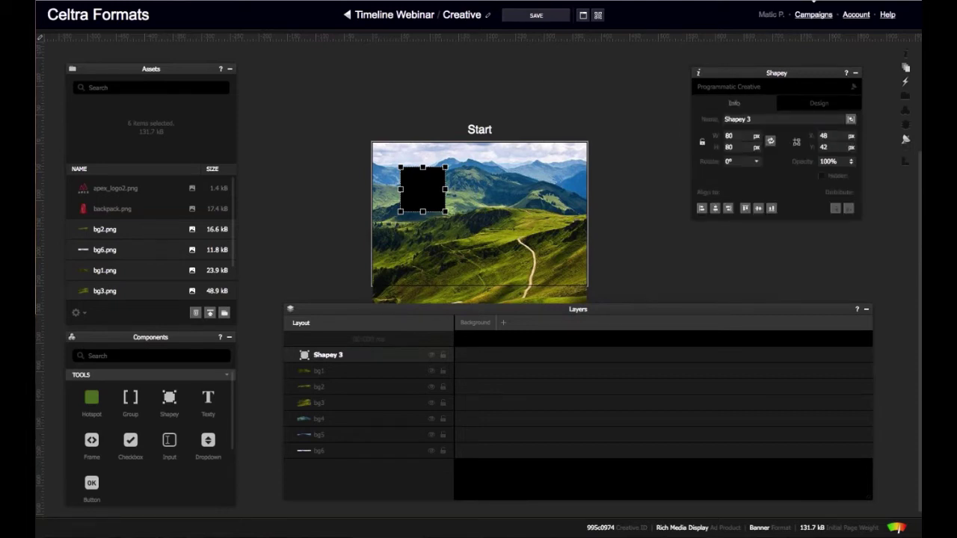
{"action": "left_click", "coordinate": [756, 136]}
{"action": "type", "text": "100"}
{"action": "key", "text": "Return"}
{"action": "left_click", "coordinate": [748, 146]}
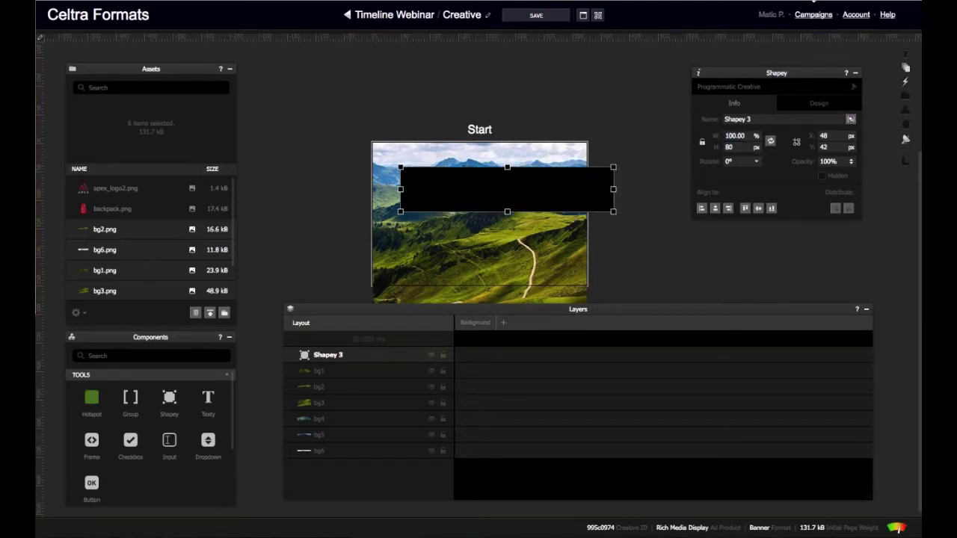
{"action": "type", "text": "100"}
{"action": "key", "text": "Return"}
Set the black shape's X and Y position to 0 px and deselect it.
{"action": "key", "text": "Tab"}
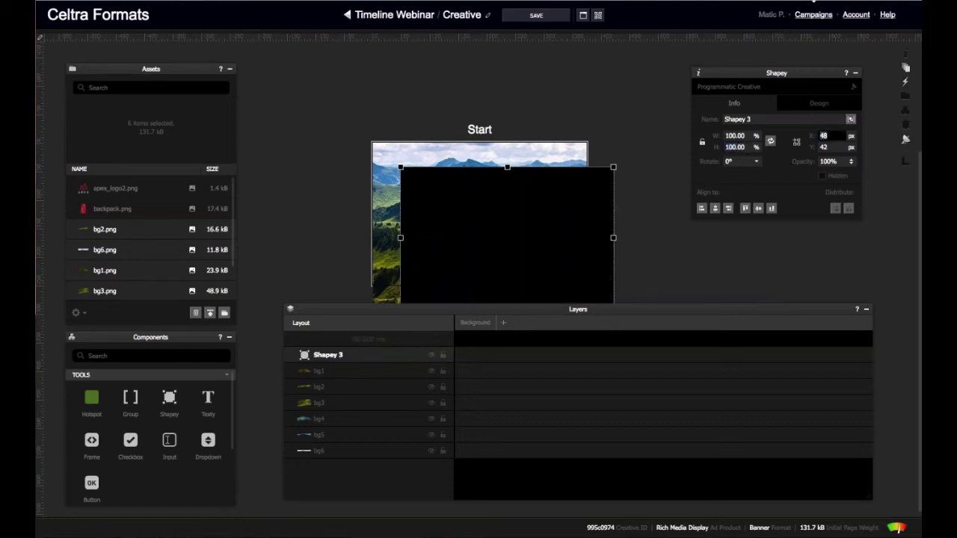
{"action": "type", "text": "0"}
{"action": "key", "text": "Return"}
{"action": "key", "text": "Tab"}
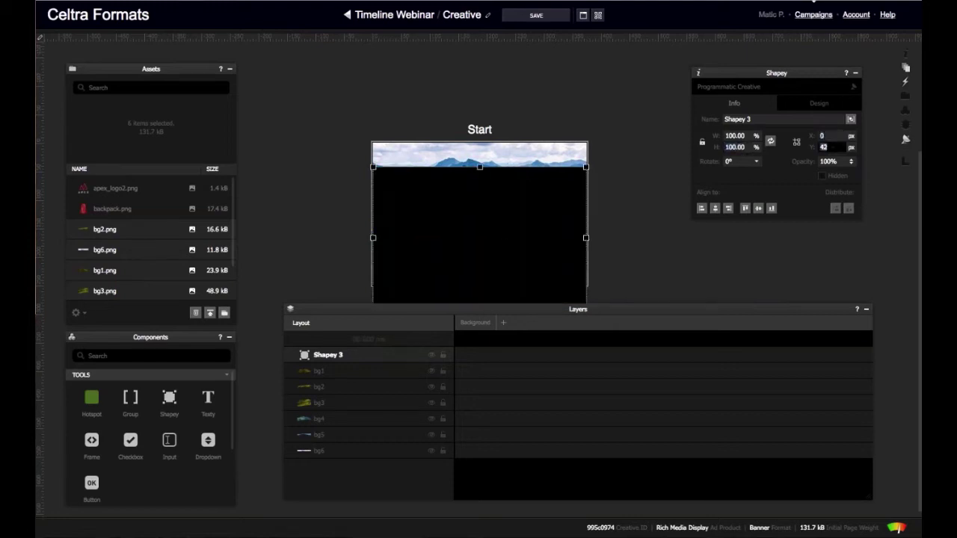
{"action": "type", "text": "0"}
{"action": "key", "text": "Return"}
{"action": "left_click", "coordinate": [616, 126]}
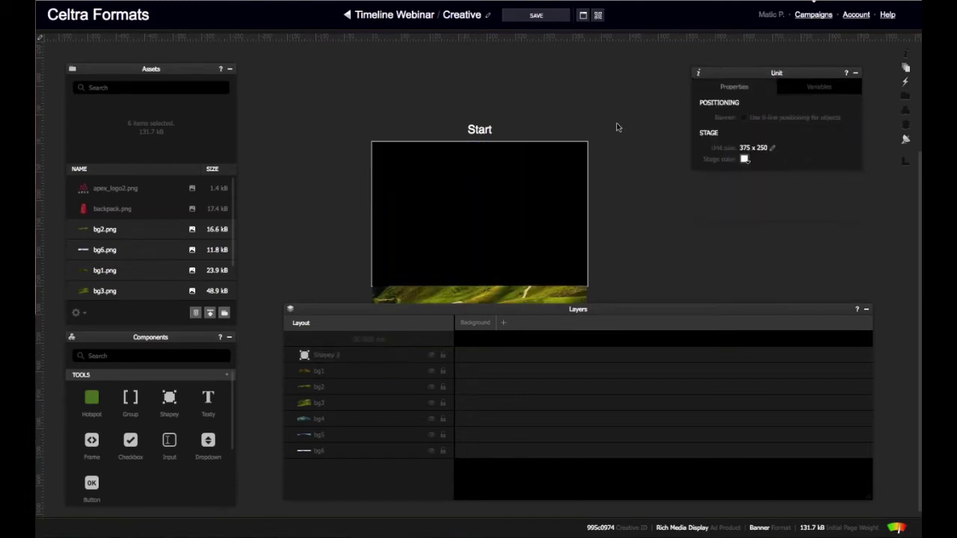
Set the opacity of the black shape to 0% in the layout and deselect it.
{"action": "left_click", "coordinate": [574, 164]}
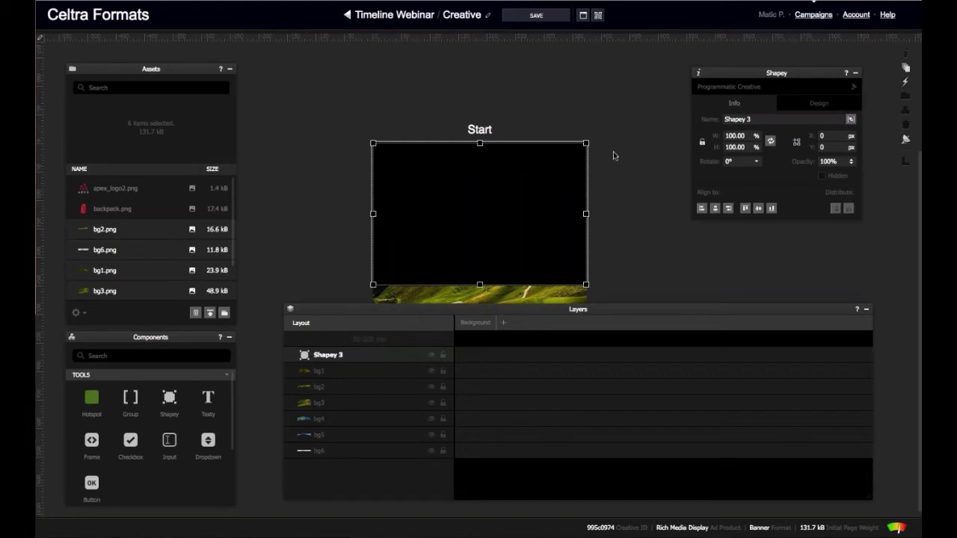
{"action": "left_click", "coordinate": [828, 162]}
{"action": "type", "text": "0"}
{"action": "key", "text": "Return"}
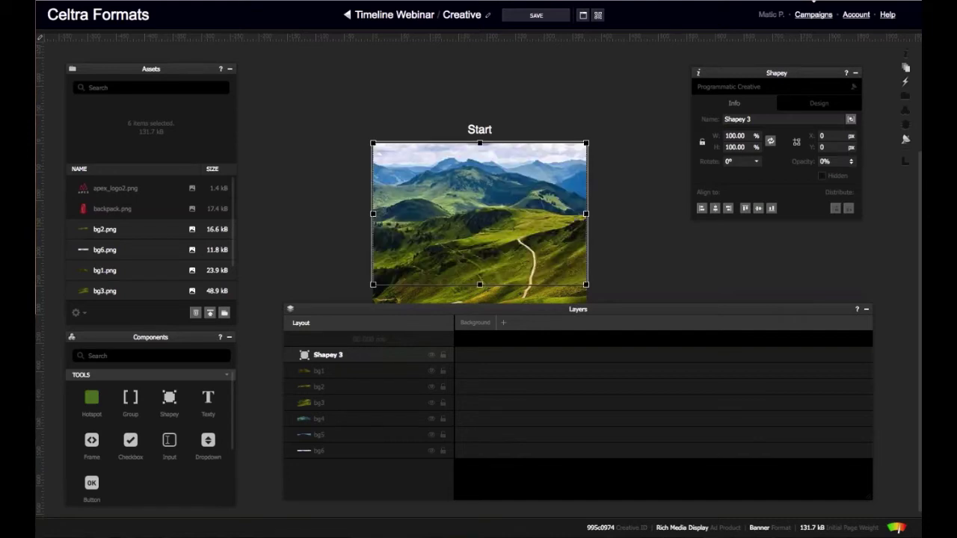
{"action": "left_click", "coordinate": [613, 115]}
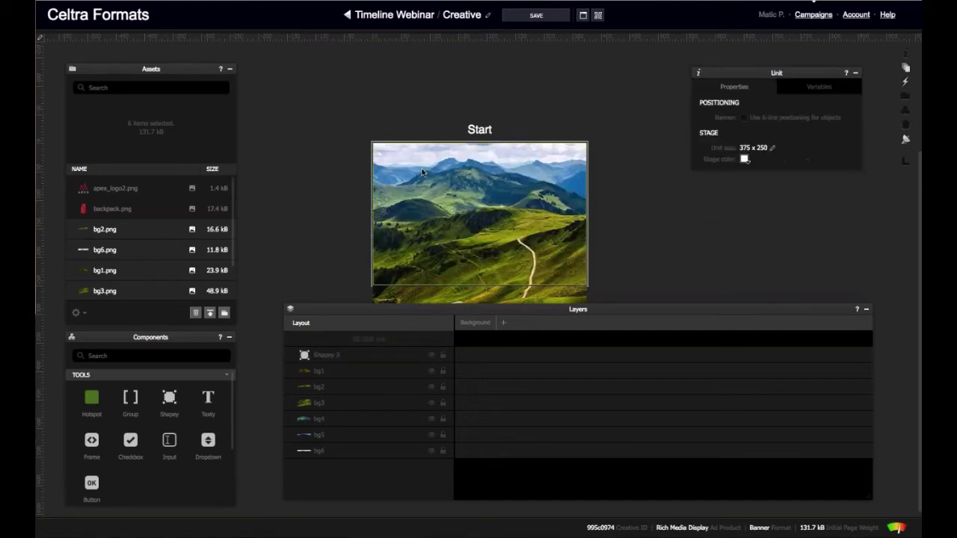
Rename the Shapey 3 layer as Opacity.
{"action": "left_click", "coordinate": [329, 355]}
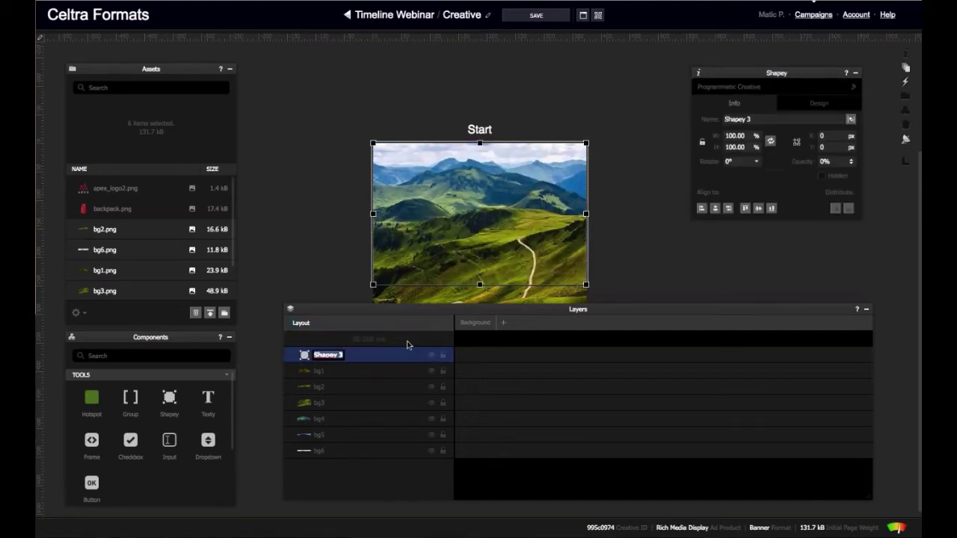
{"action": "type", "text": "R"}
{"action": "key", "text": "BackSpace"}
{"action": "type", "text": "Opacity"}
{"action": "key", "text": "Return"}
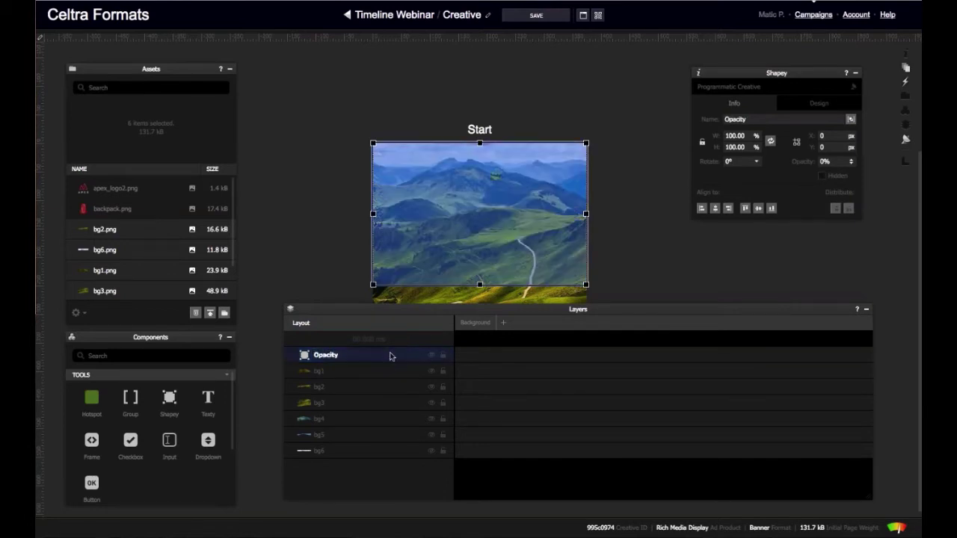
In the Background scene, add a 0% opacity keyframe to the Opacity layer at 750 ms.
{"action": "left_click", "coordinate": [477, 326]}
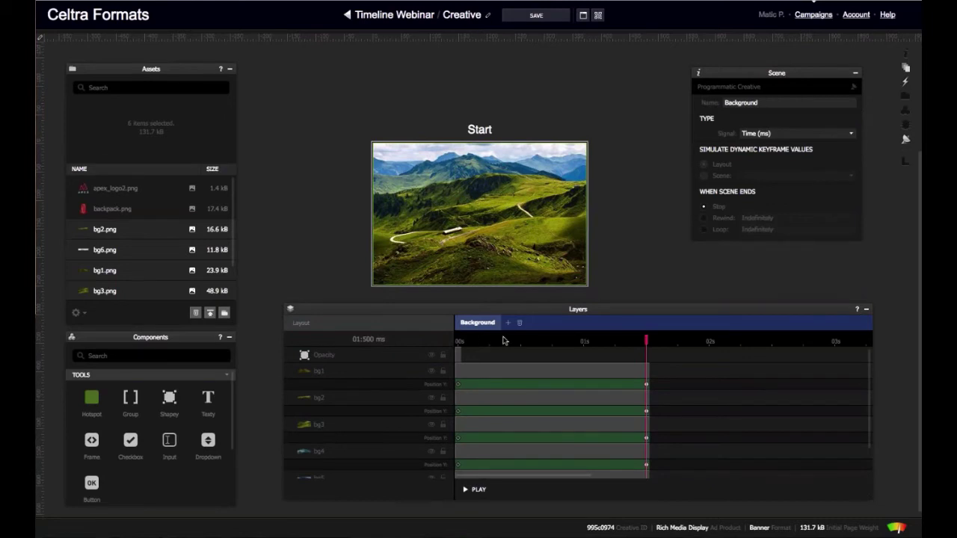
{"action": "left_click", "coordinate": [615, 341]}
{"action": "left_click_drag", "start_coordinate": [615, 341], "coordinate": [551, 359]}
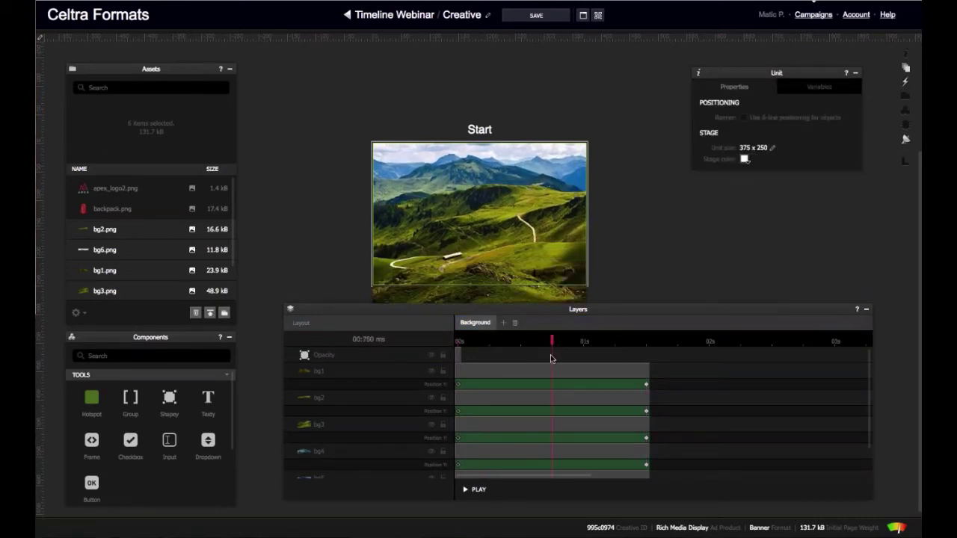
{"action": "left_click", "coordinate": [322, 356]}
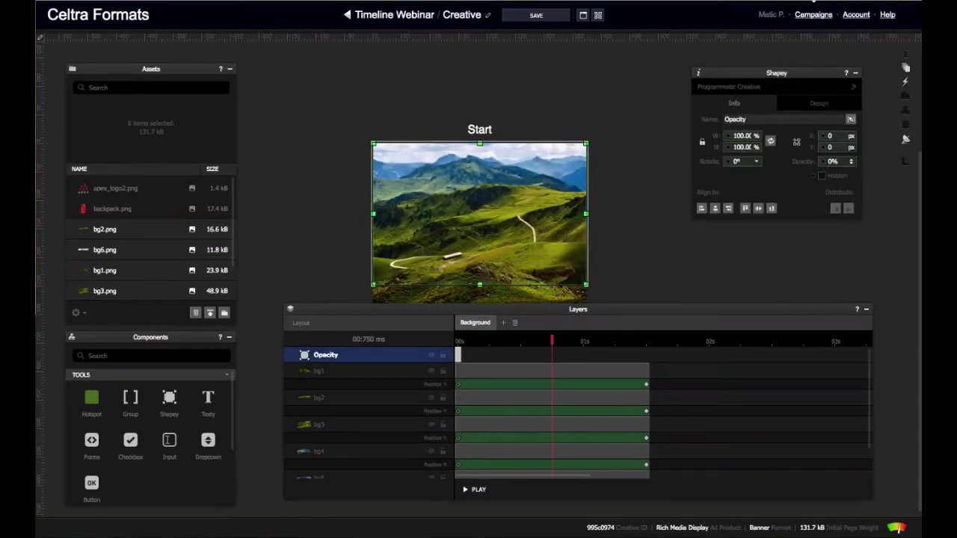
{"action": "left_click", "coordinate": [823, 162]}
Key the Opacity layer's opacity at 60% at 1.5 s, and play the scene to preview the darkening.
{"action": "left_click_drag", "start_coordinate": [553, 340], "coordinate": [645, 346]}
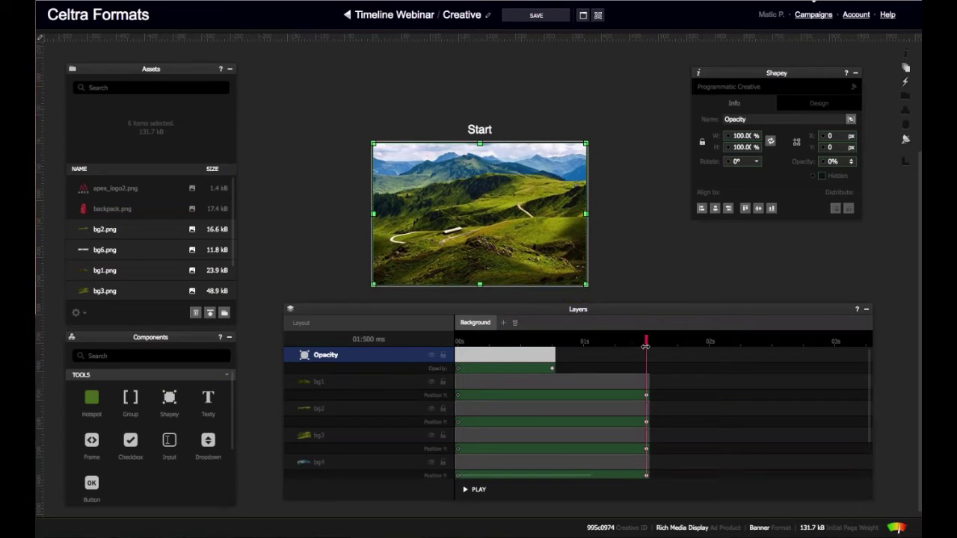
{"action": "left_click", "coordinate": [831, 162]}
{"action": "type", "text": "60"}
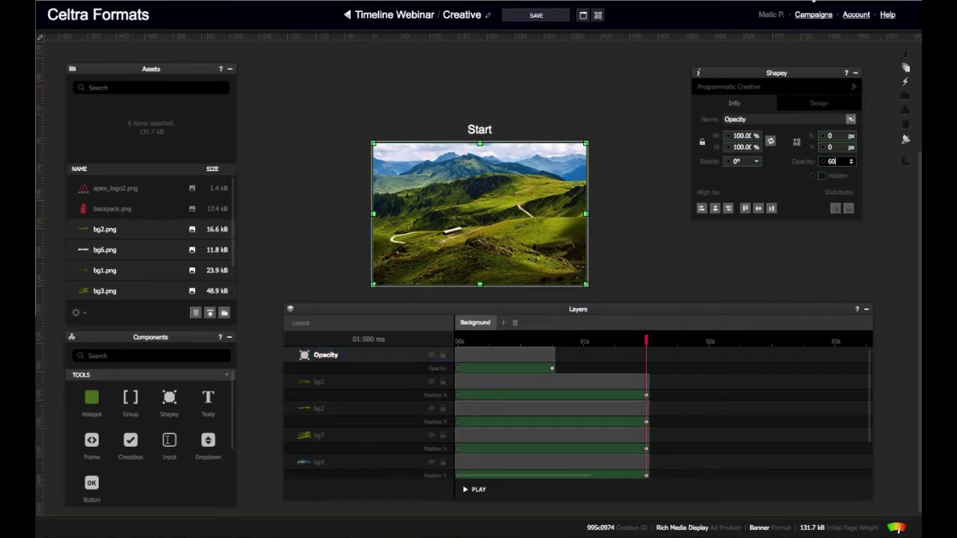
{"action": "key", "text": "Return"}
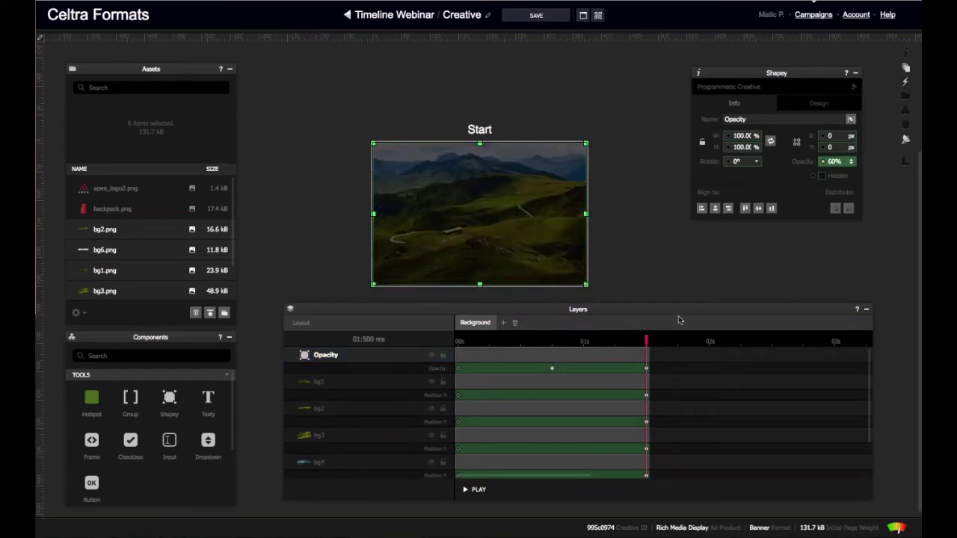
{"action": "key", "text": "space"}
{"action": "left_click", "coordinate": [650, 276]}
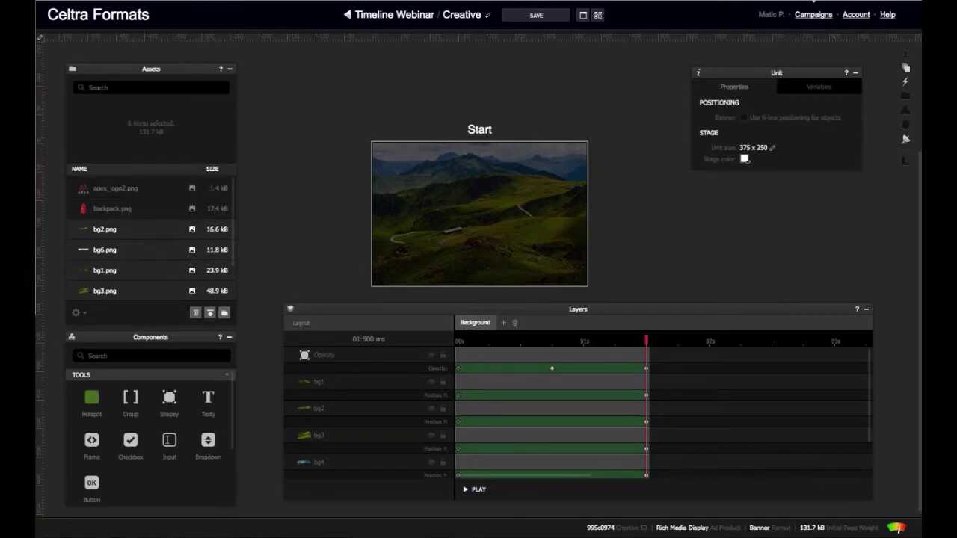
In the layout, place apex_logo2.png in the stage's upper-left corner and backpack.png below it on the left half.
{"action": "left_click", "coordinate": [416, 330]}
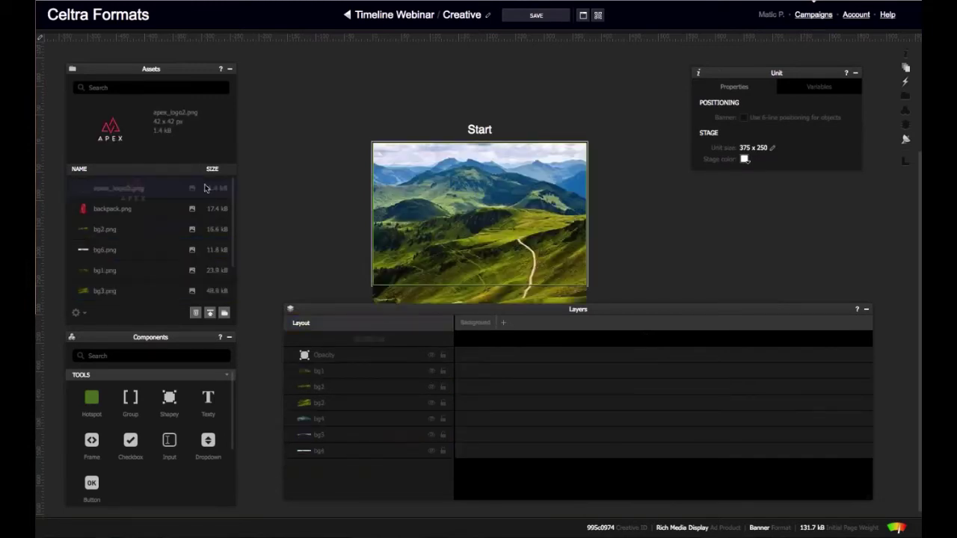
{"action": "left_click_drag", "start_coordinate": [206, 187], "coordinate": [390, 160]}
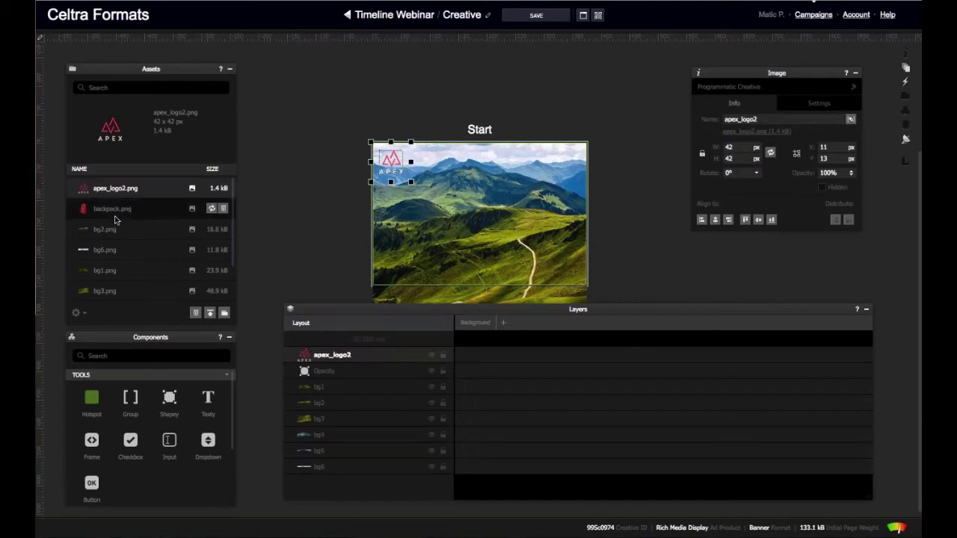
{"action": "left_click_drag", "start_coordinate": [116, 217], "coordinate": [429, 226]}
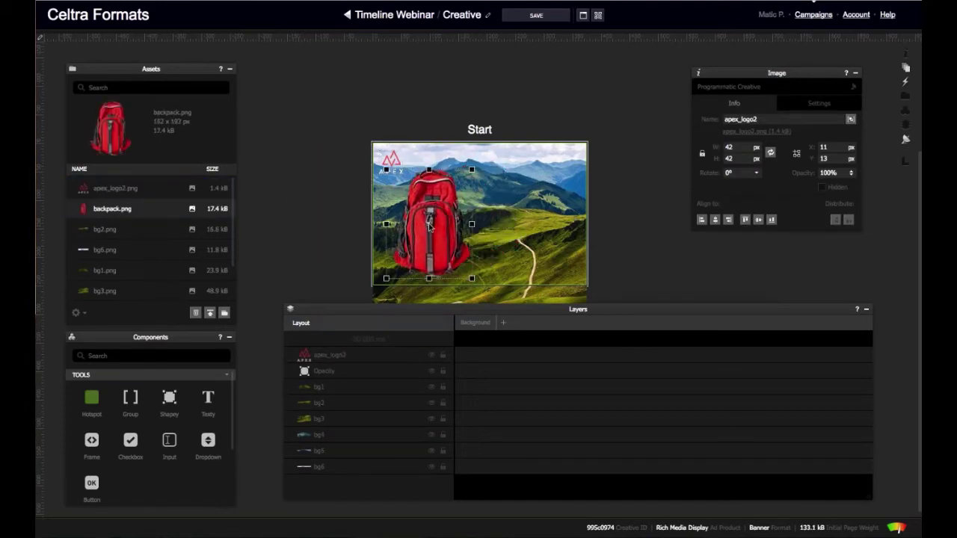
Set the apex_logo2 image's position to X 15 px and Y 15 px, and deselect it.
{"action": "left_click", "coordinate": [395, 160]}
{"action": "left_click", "coordinate": [824, 147]}
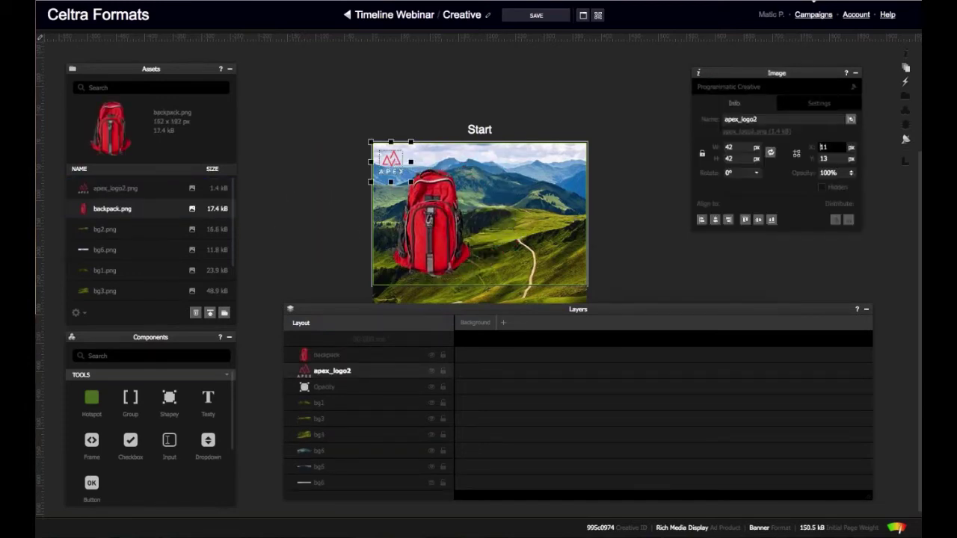
{"action": "key", "text": "Up"}
{"action": "key", "text": "Up"}
{"action": "key", "text": "Up"}
{"action": "key", "text": "Up"}
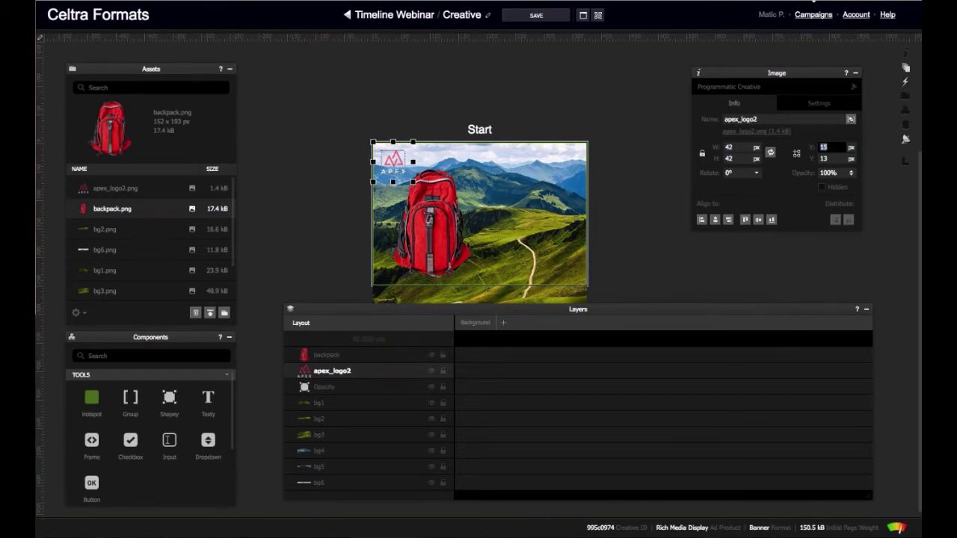
{"action": "key", "text": "Tab"}
{"action": "left_click", "coordinate": [603, 211]}
Move the backpack image to about X 37 px, Y 44 px in the layout and deselect it.
{"action": "mouse_move", "coordinate": [443, 213]}
{"action": "left_mouse_down"}
{"action": "mouse_move", "coordinate": [435, 219]}
{"action": "mouse_move", "coordinate": [443, 216]}
{"action": "left_mouse_up"}
{"action": "left_click", "coordinate": [440, 235]}
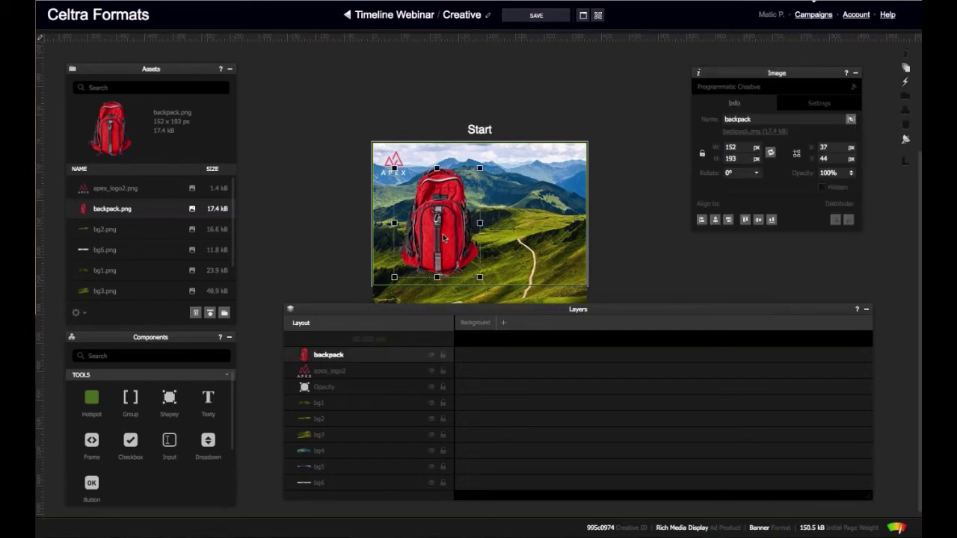
{"action": "left_click", "coordinate": [621, 137]}
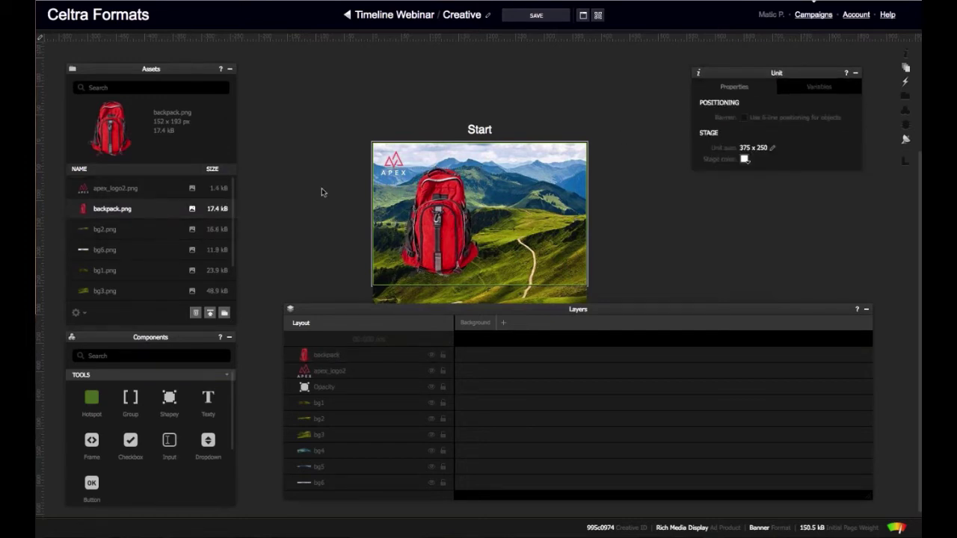
{"action": "left_click", "coordinate": [451, 216]}
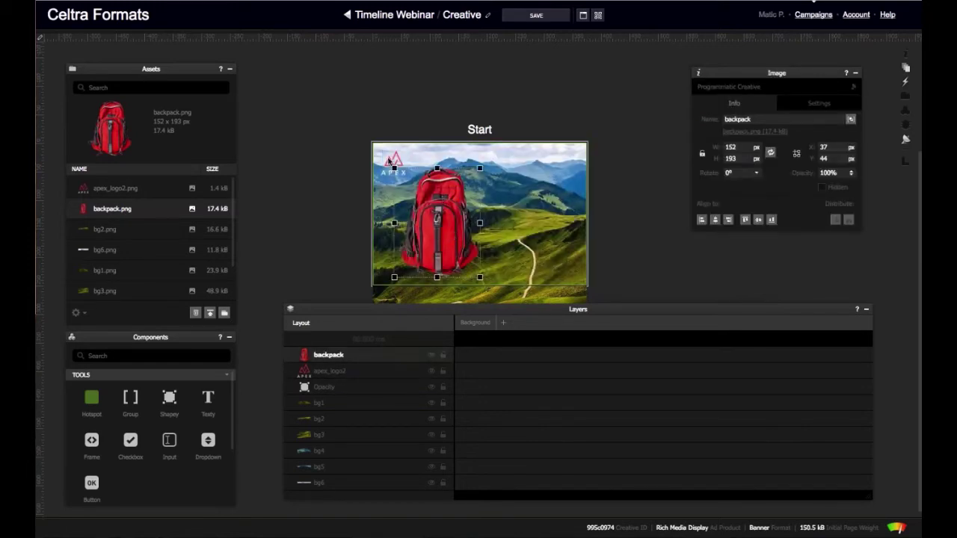
{"action": "left_click", "coordinate": [320, 172]}
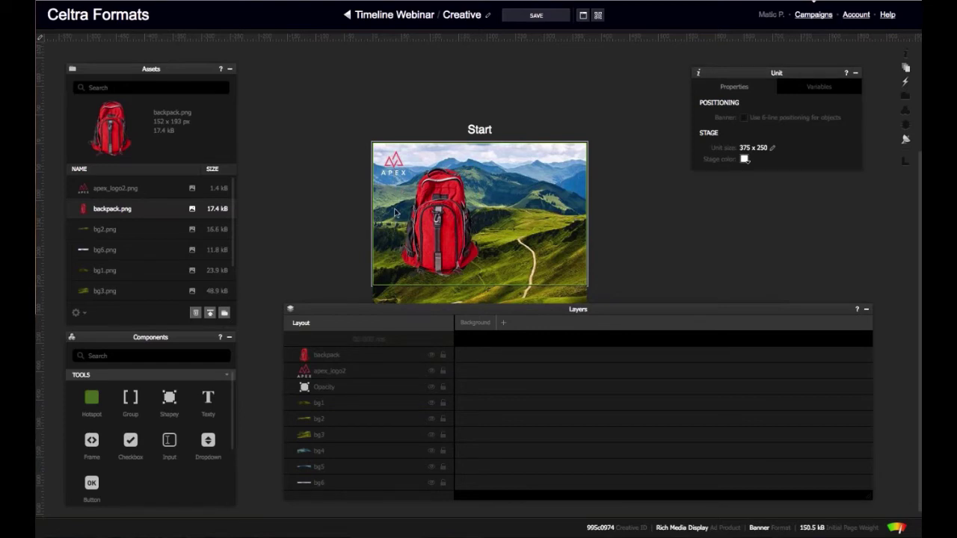
In the Background scene, key Position Y and Opacity at 1 s for both the backpack and apex_logo2, and deselect them.
{"action": "left_click", "coordinate": [475, 322]}
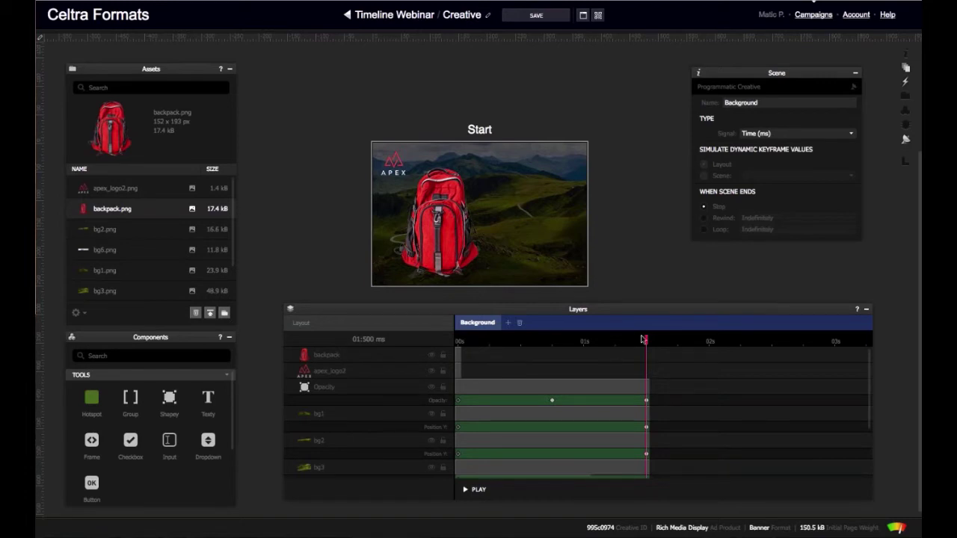
{"action": "left_click_drag", "start_coordinate": [646, 340], "coordinate": [584, 342]}
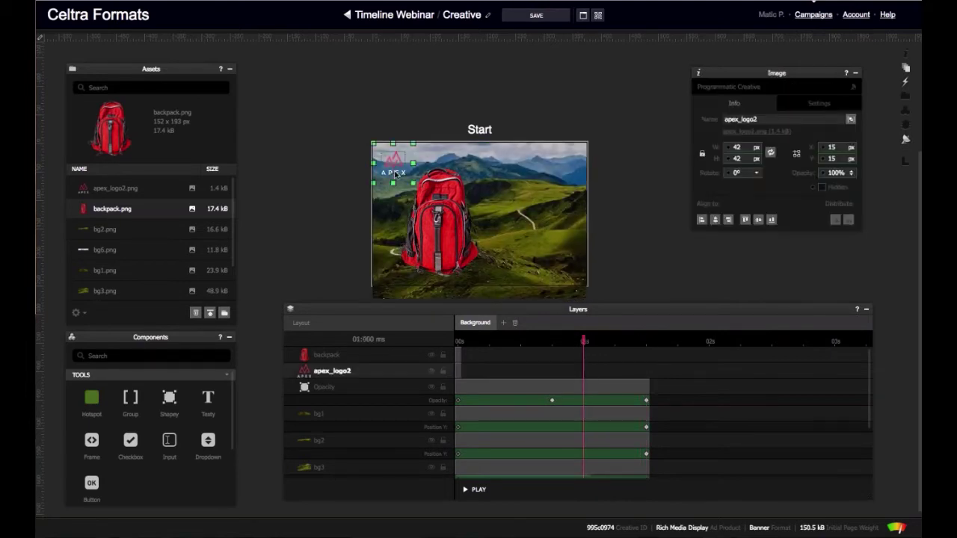
{"action": "left_click", "coordinate": [432, 203]}
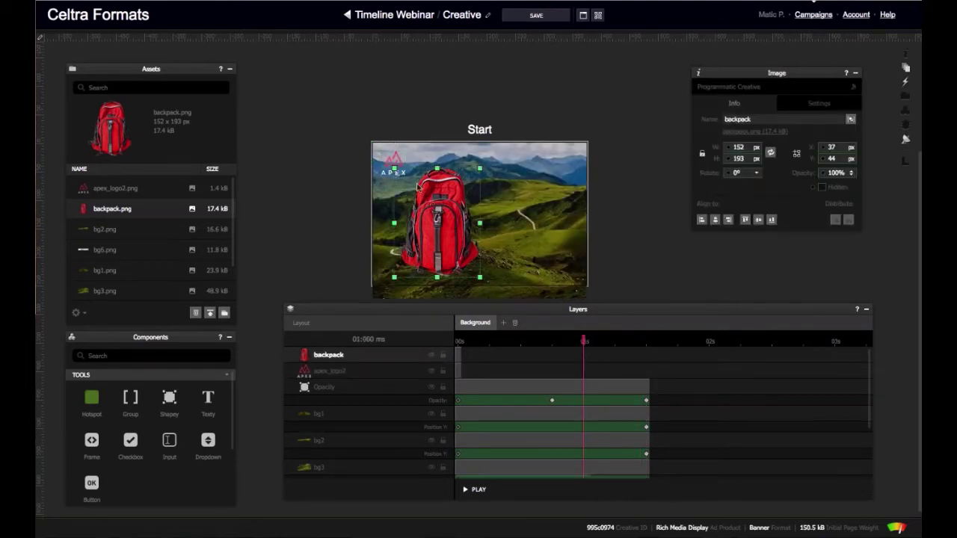
{"action": "left_click", "coordinate": [394, 163], "text": "shift"}
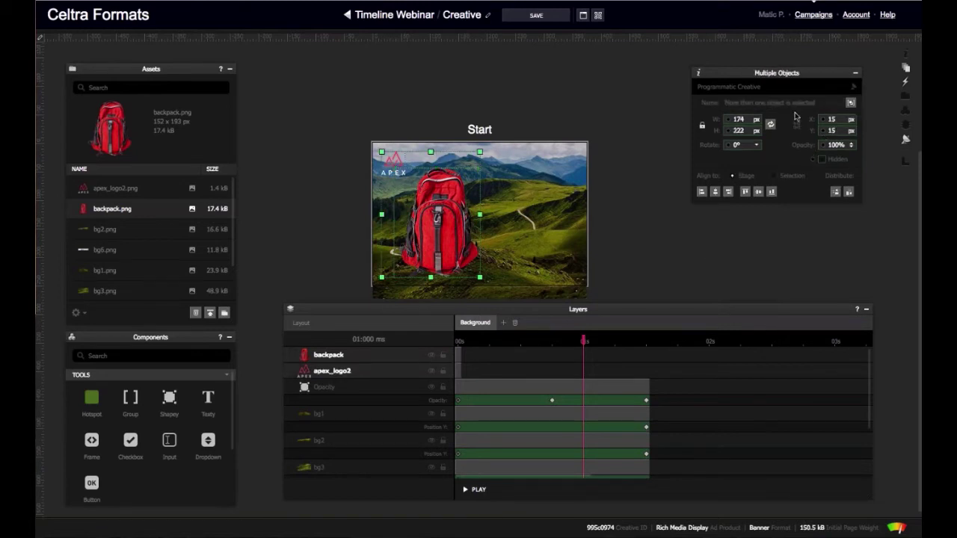
{"action": "left_click", "coordinate": [824, 132]}
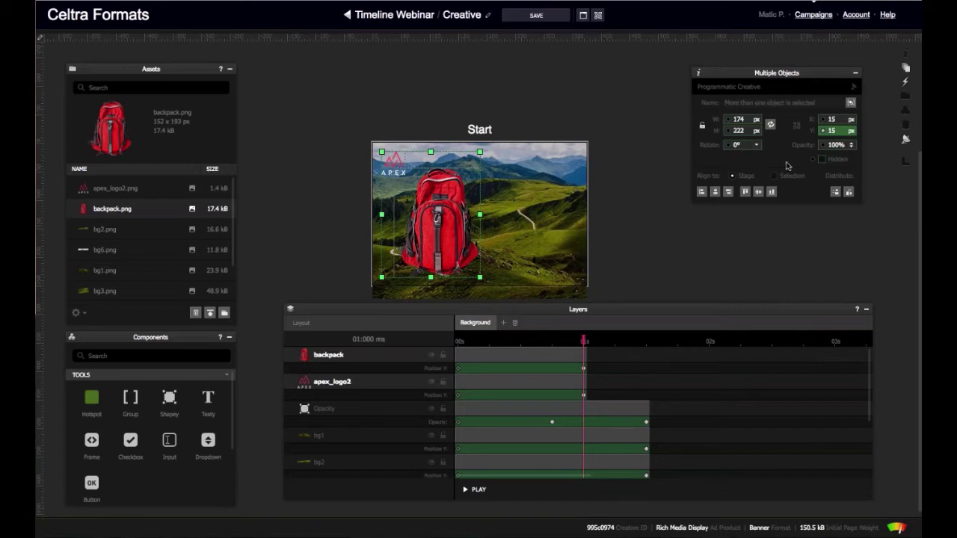
{"action": "left_click", "coordinate": [823, 150]}
{"action": "left_click", "coordinate": [658, 251]}
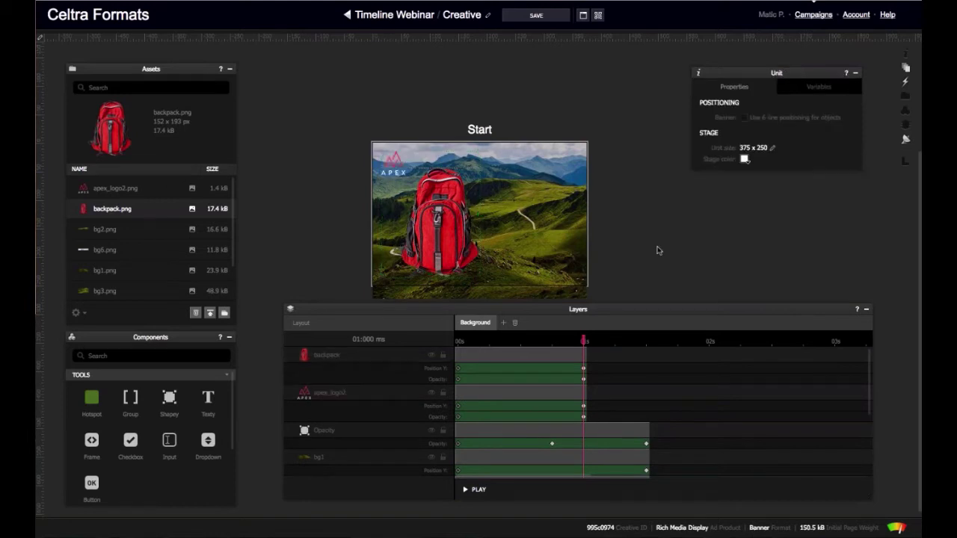
In the layout, set the apex_logo2 image's opacity to 0%.
{"action": "left_click", "coordinate": [394, 168]}
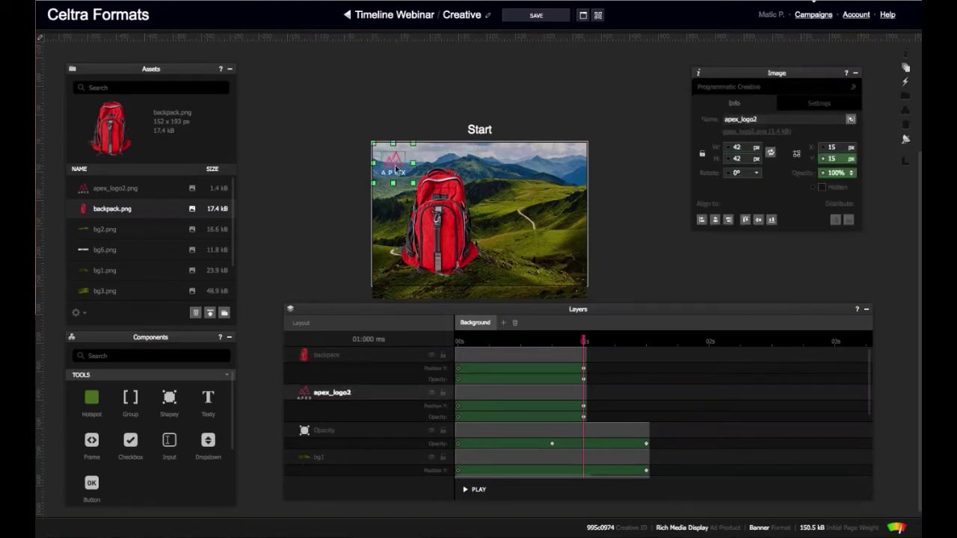
{"action": "left_click", "coordinate": [361, 328]}
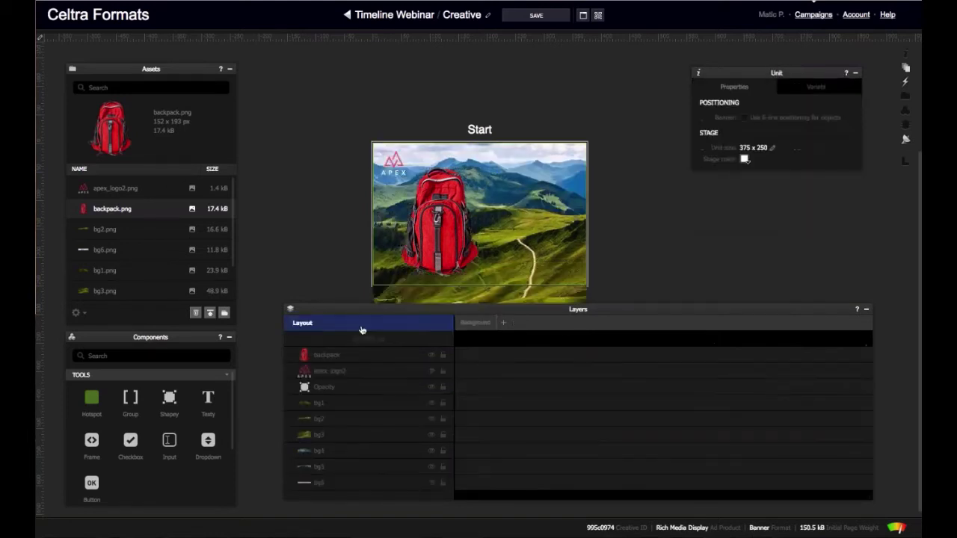
{"action": "left_click", "coordinate": [348, 356]}
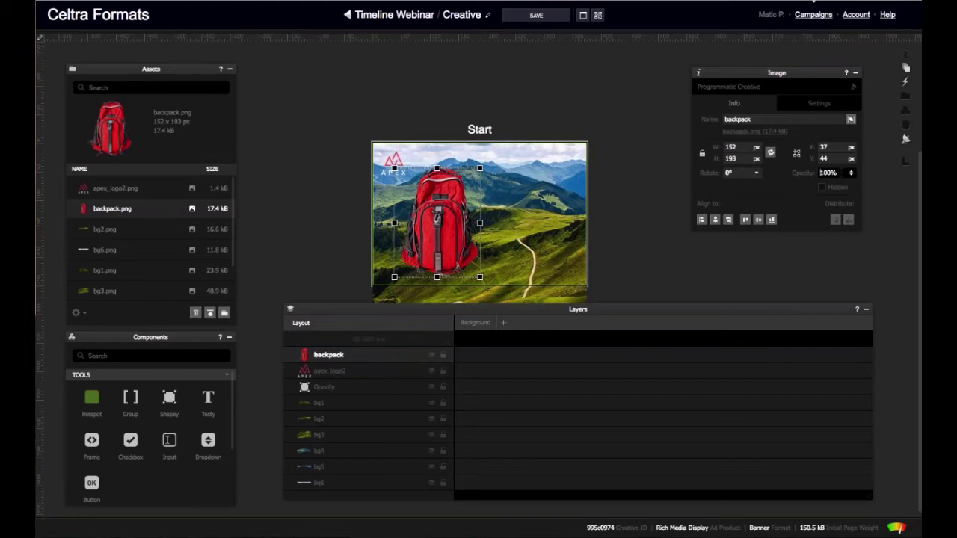
{"action": "left_click", "coordinate": [397, 161]}
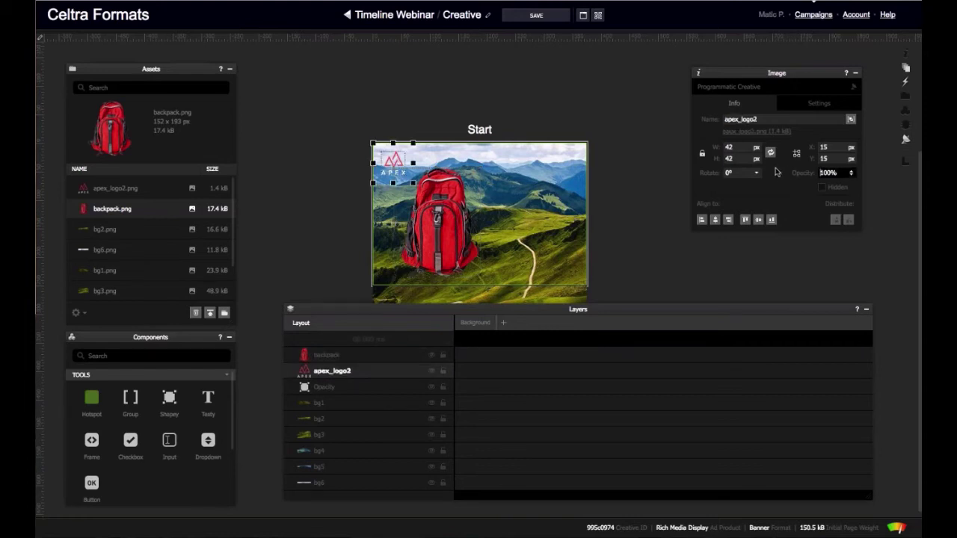
{"action": "key", "text": "Down"}
{"action": "type", "text": "0"}
{"action": "key", "text": "Return"}
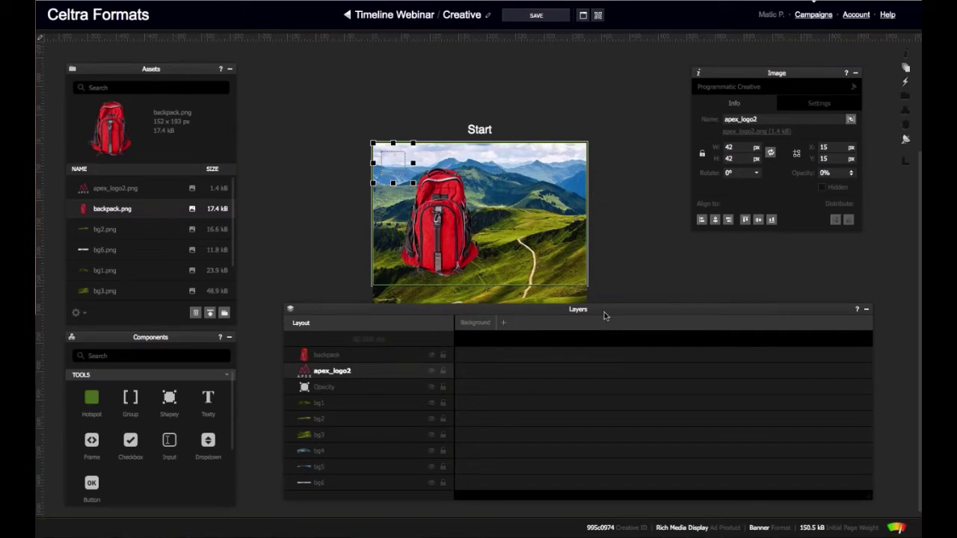
Move the backpack below the stage to about X 31 px, Y 266 px in the layout, and play the Background scene.
{"action": "left_click", "coordinate": [447, 240]}
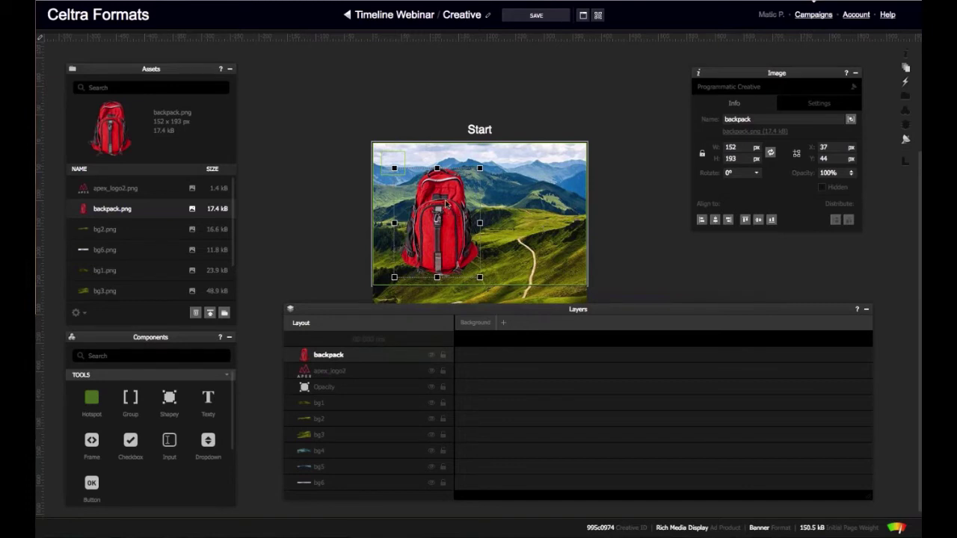
{"action": "left_click_drag", "start_coordinate": [443, 192], "coordinate": [437, 312]}
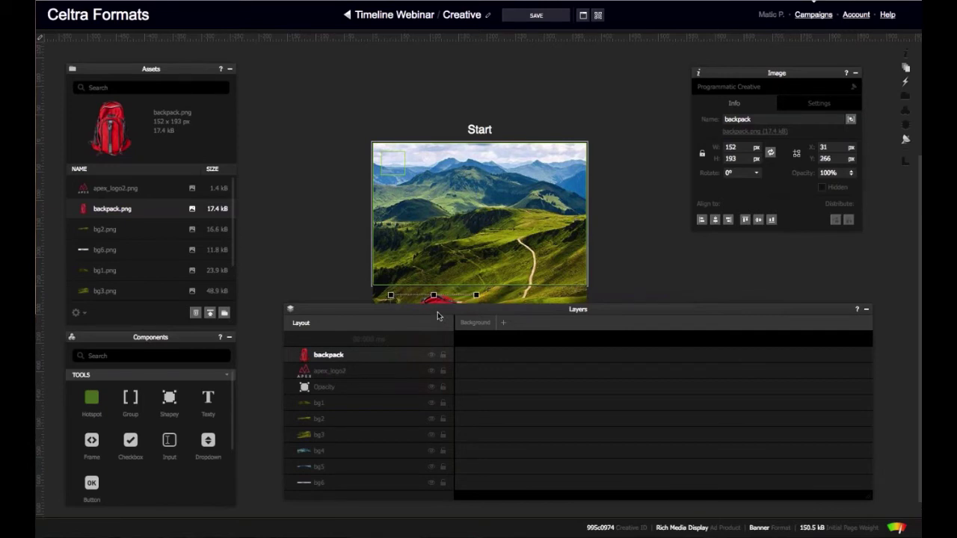
{"action": "left_click", "coordinate": [476, 323]}
{"action": "key", "text": "space"}
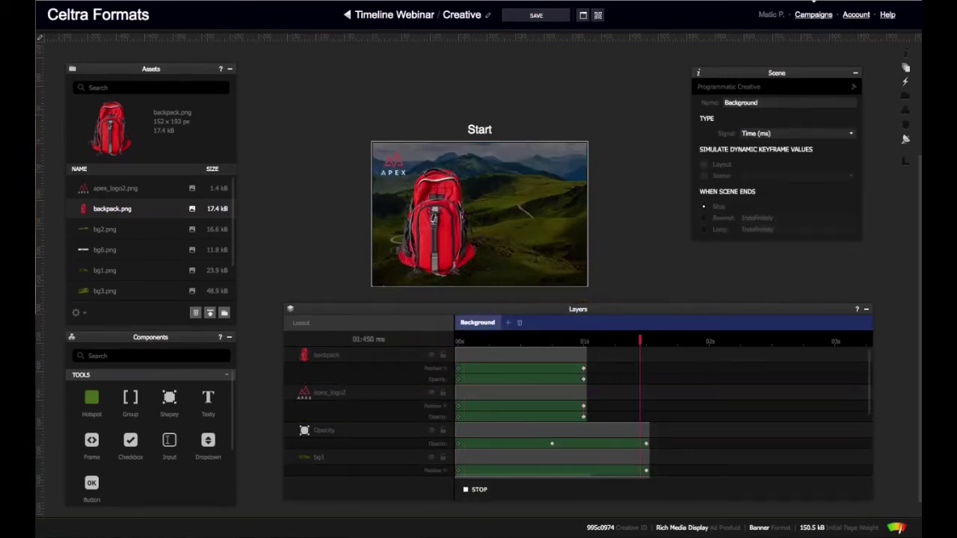
Set the backpack's first Position Y keyframe to Ease-in-out, preview it, and move the end keyframe to about 1.35 s.
{"action": "left_click", "coordinate": [458, 368]}
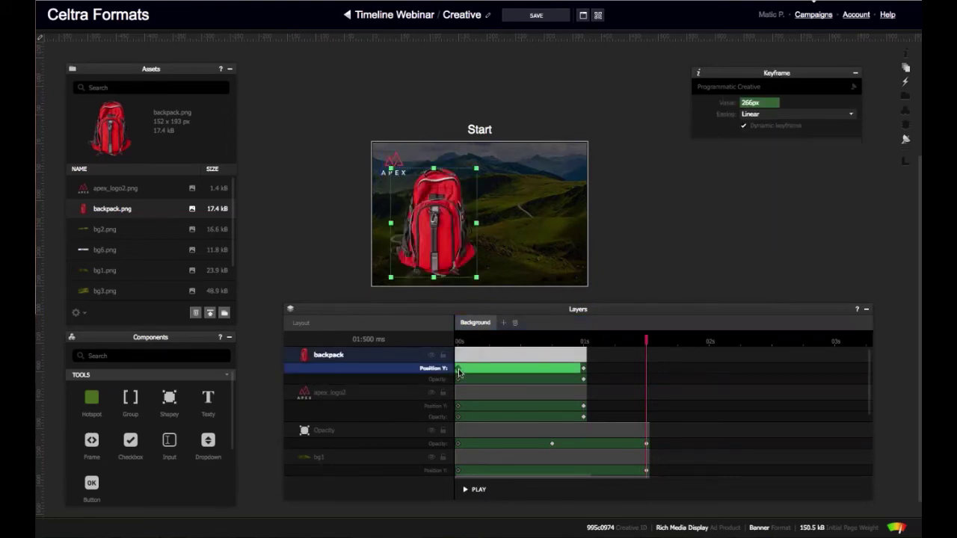
{"action": "left_click", "coordinate": [797, 114]}
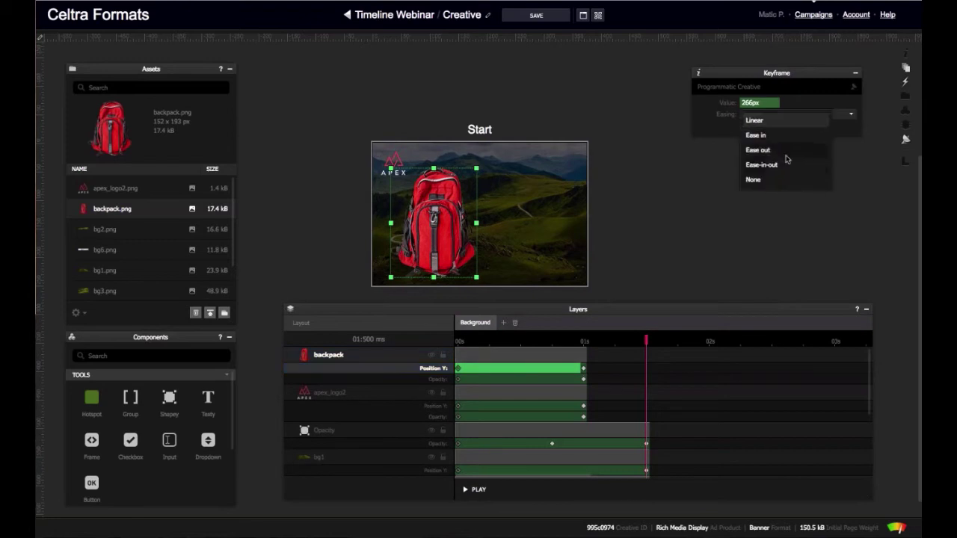
{"action": "left_click", "coordinate": [782, 162]}
{"action": "key", "text": "space"}
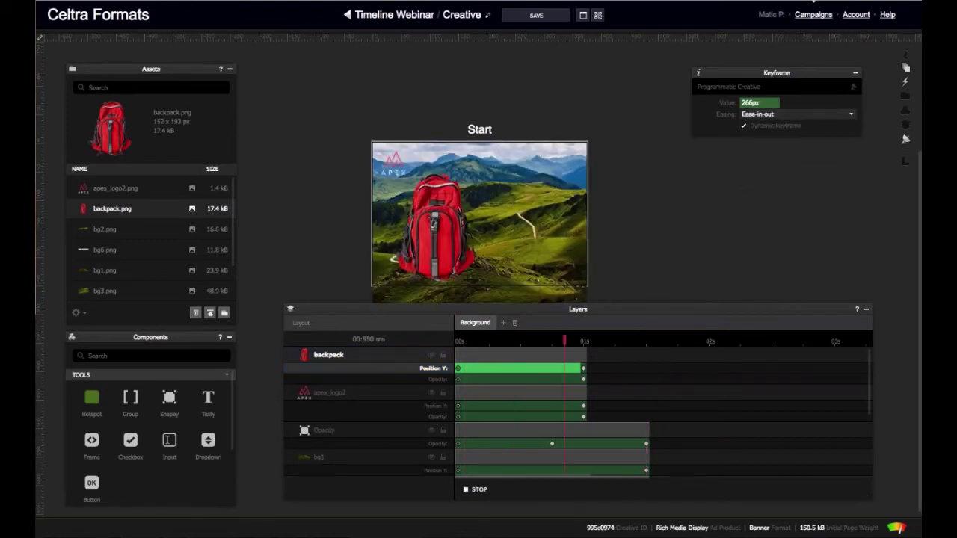
{"action": "left_click", "coordinate": [589, 369]}
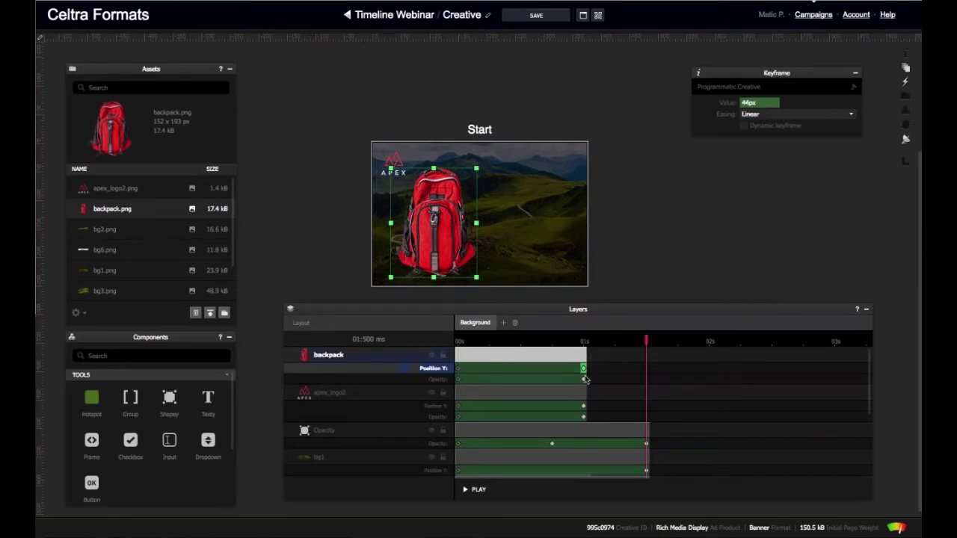
{"action": "left_click", "coordinate": [627, 369]}
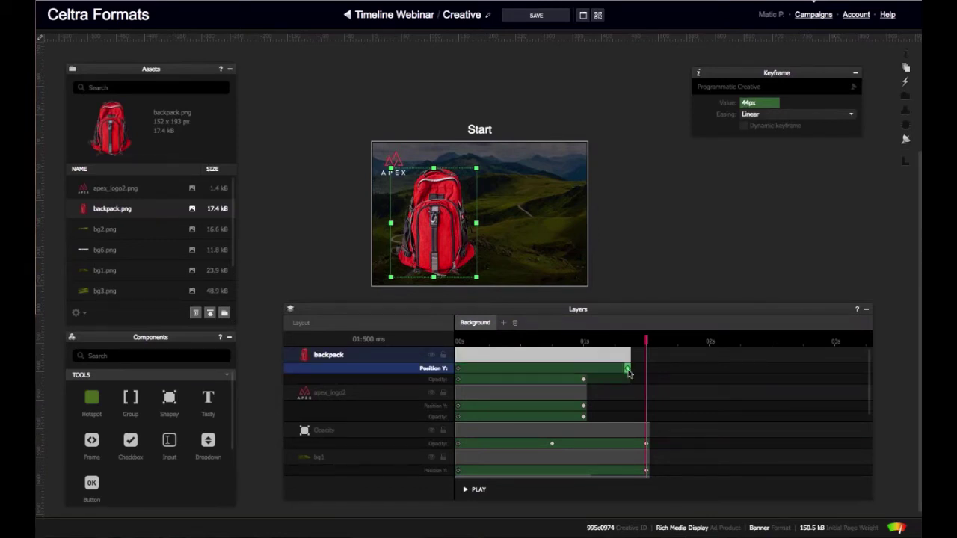
Delete the backpack's Opacity keyframes and the apex_logo2's Position Y keyframes, and play the scene.
{"action": "left_click", "coordinate": [430, 386]}
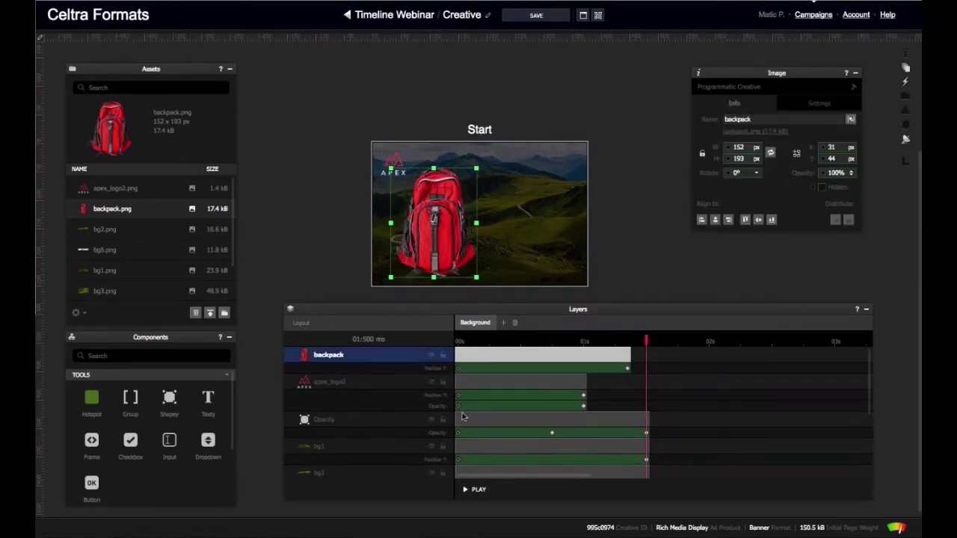
{"action": "left_click", "coordinate": [432, 397]}
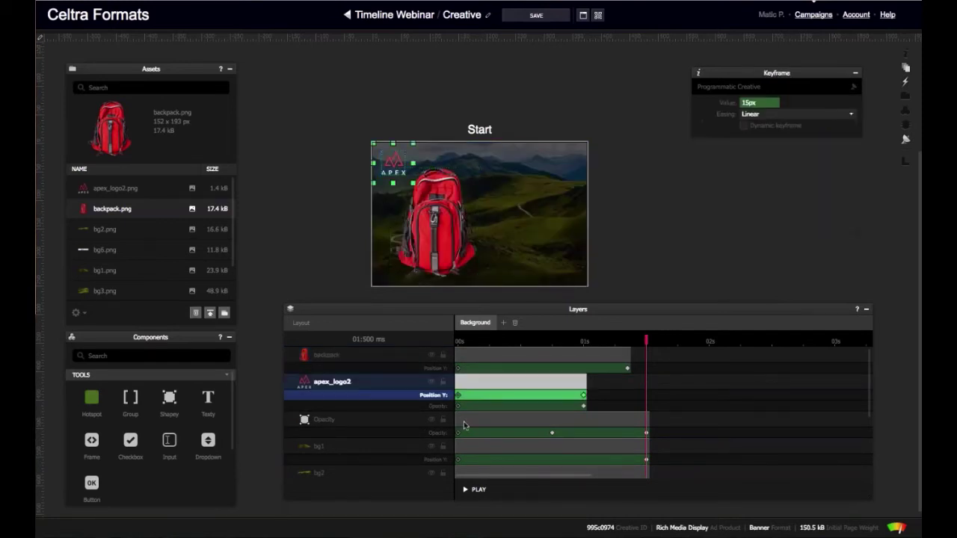
{"action": "key", "text": "Delete"}
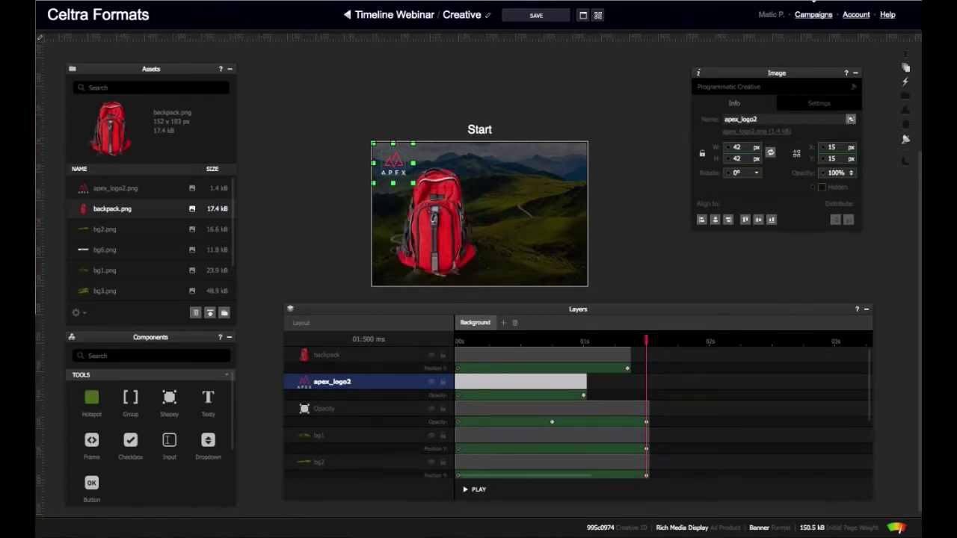
{"action": "key", "text": "space"}
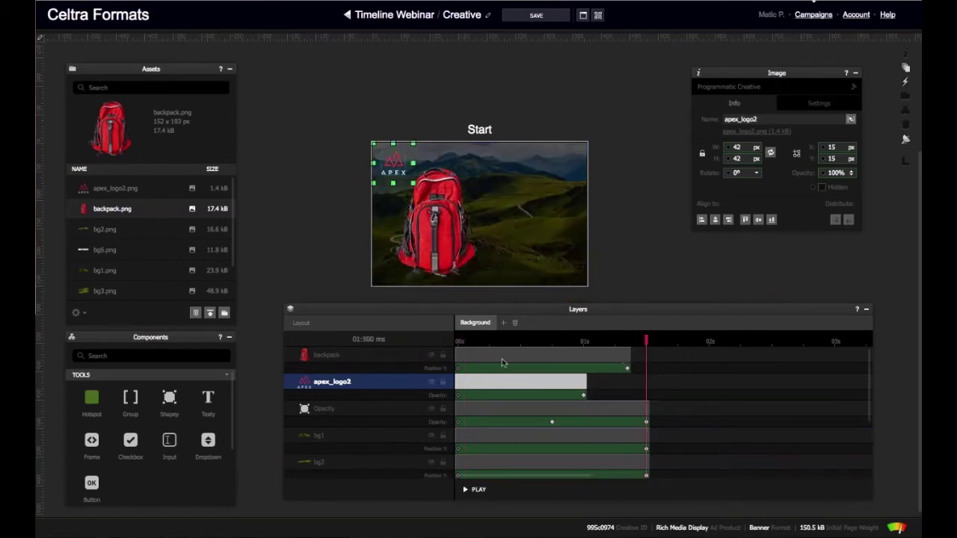
Shift both backpack Position Y keyframes together to run from about 0.3 s to 1.65 s, preview the scene, and deselect.
{"action": "left_click", "coordinate": [436, 369]}
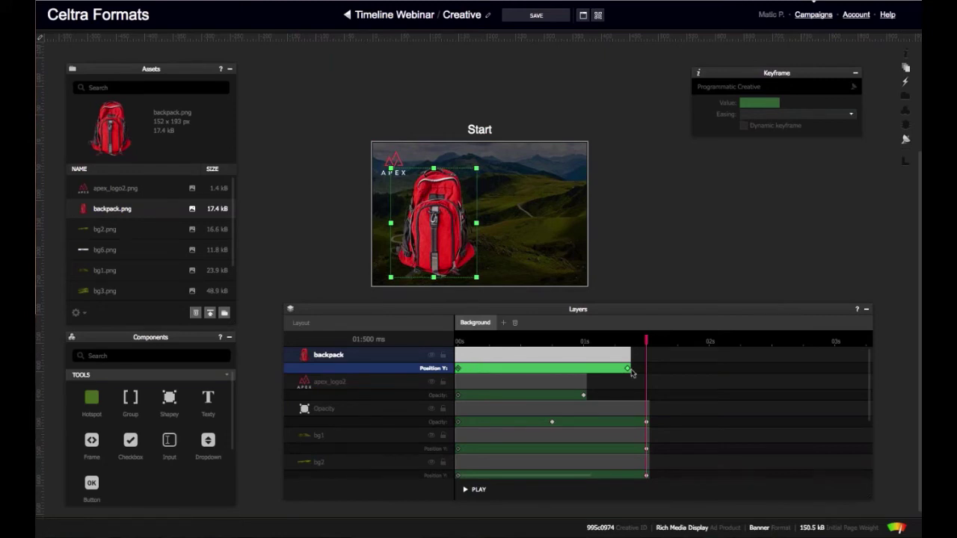
{"action": "left_click", "coordinate": [490, 371]}
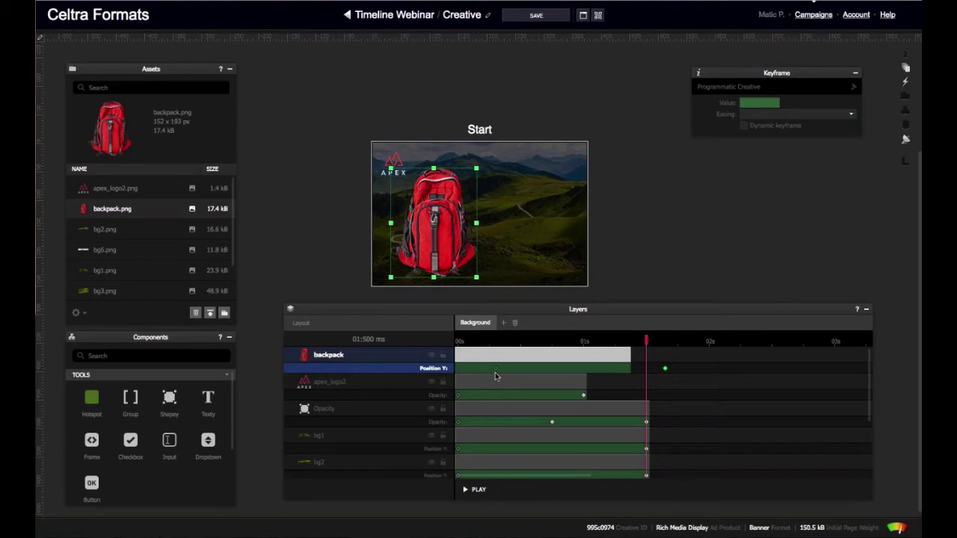
{"action": "left_click_drag", "start_coordinate": [494, 372], "coordinate": [498, 373]}
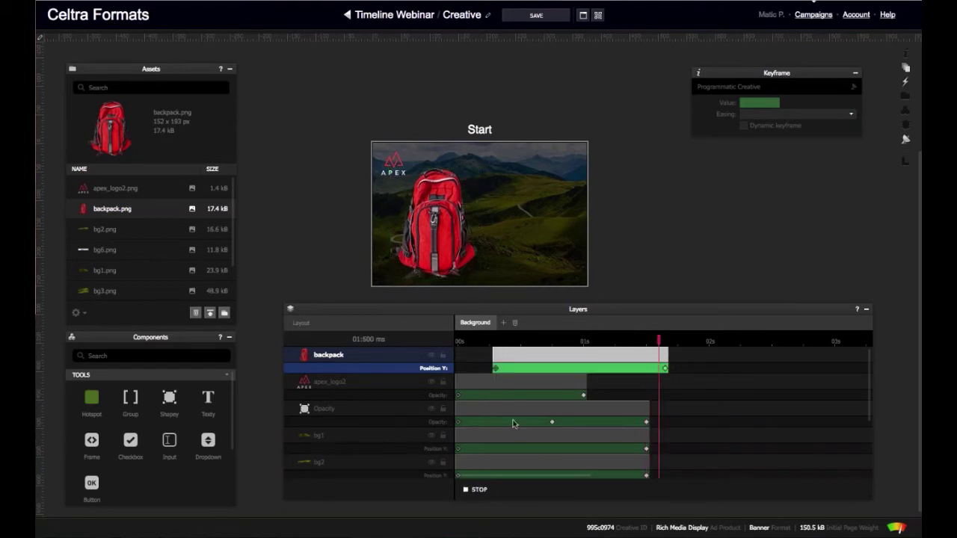
{"action": "key", "text": "space"}
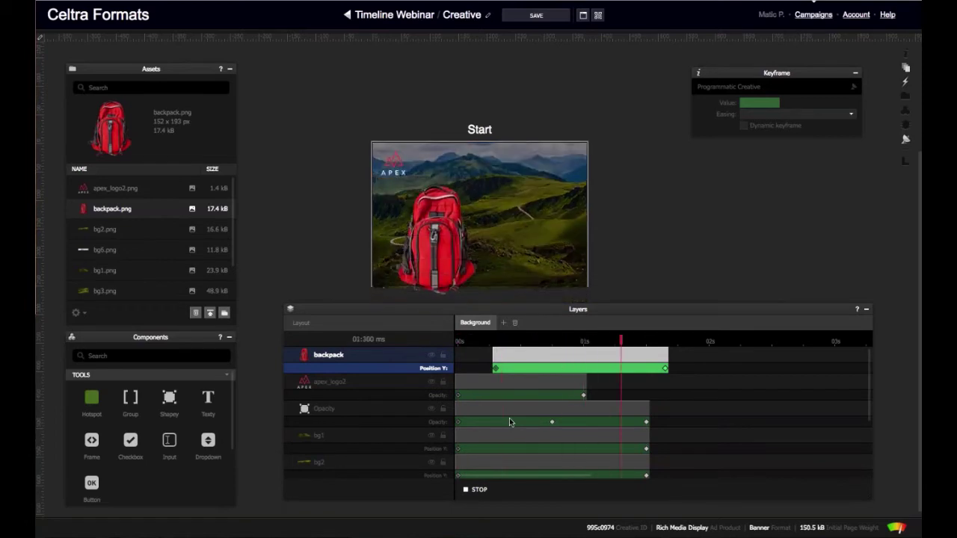
{"action": "left_click", "coordinate": [650, 253]}
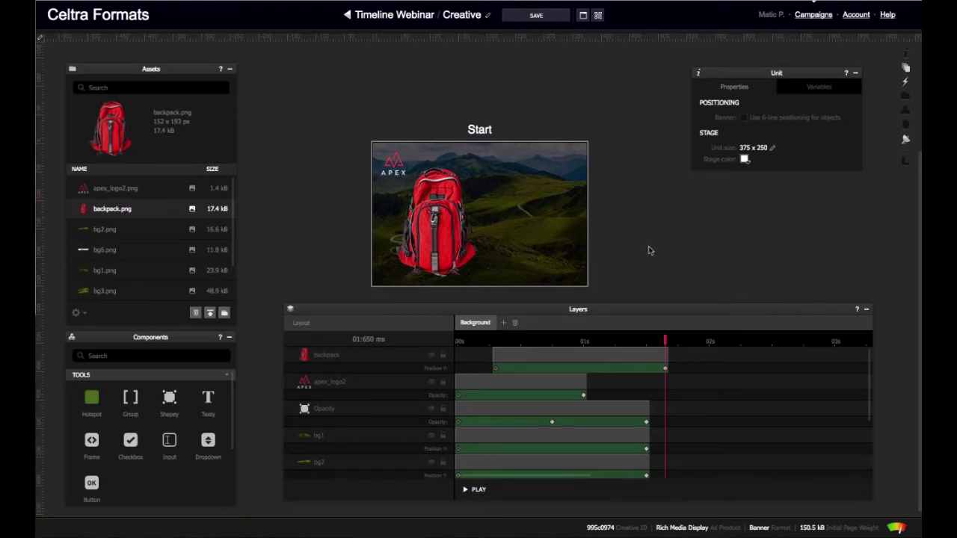
In the layout, add a Texty object at about X 221 px, Y 47 px, containing the text "THE".
{"action": "left_click_drag", "start_coordinate": [208, 397], "coordinate": [539, 175]}
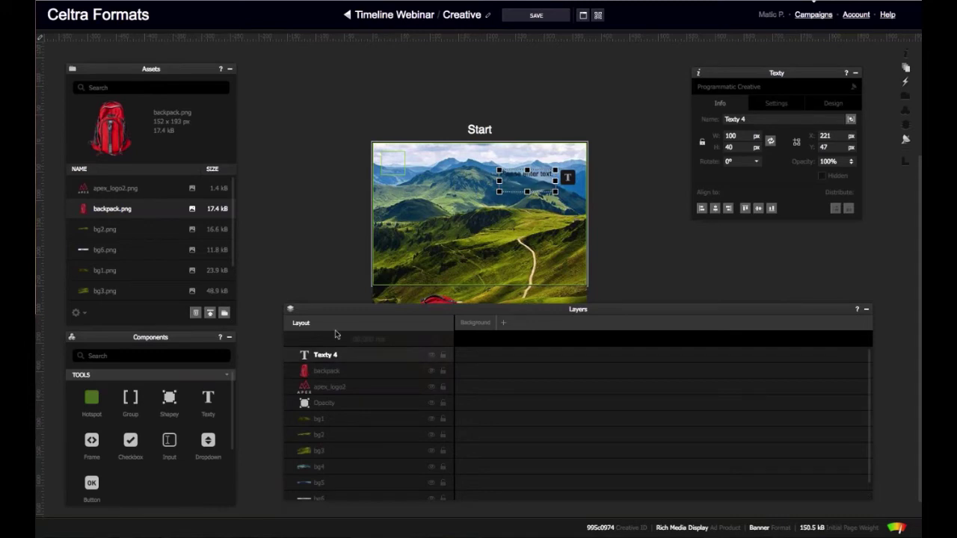
{"action": "double_click", "coordinate": [542, 180]}
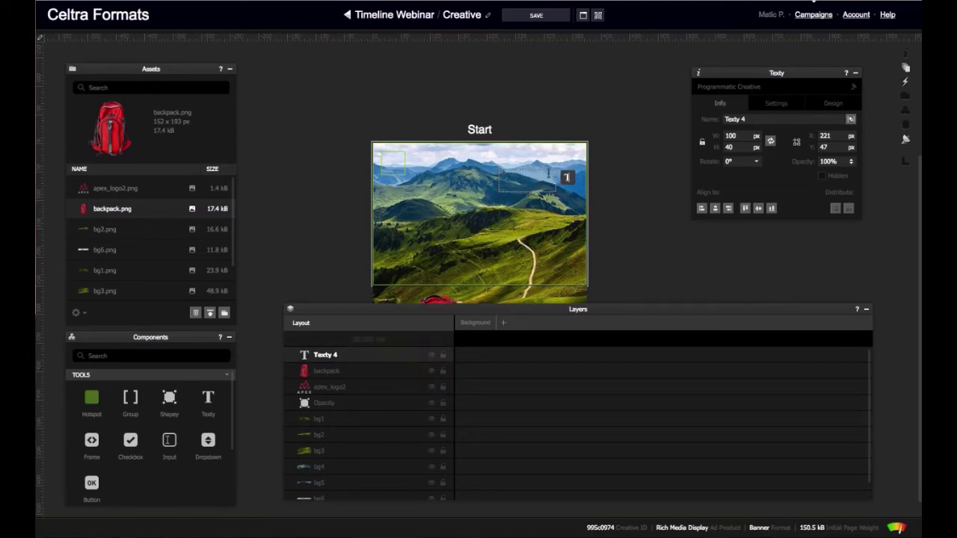
{"action": "type", "text": "THE"}
{"action": "left_click", "coordinate": [594, 156]}
{"action": "left_click", "coordinate": [509, 180]}
Set the new text object's font to Avenir Next with the Bold typeface.
{"action": "left_click", "coordinate": [776, 103]}
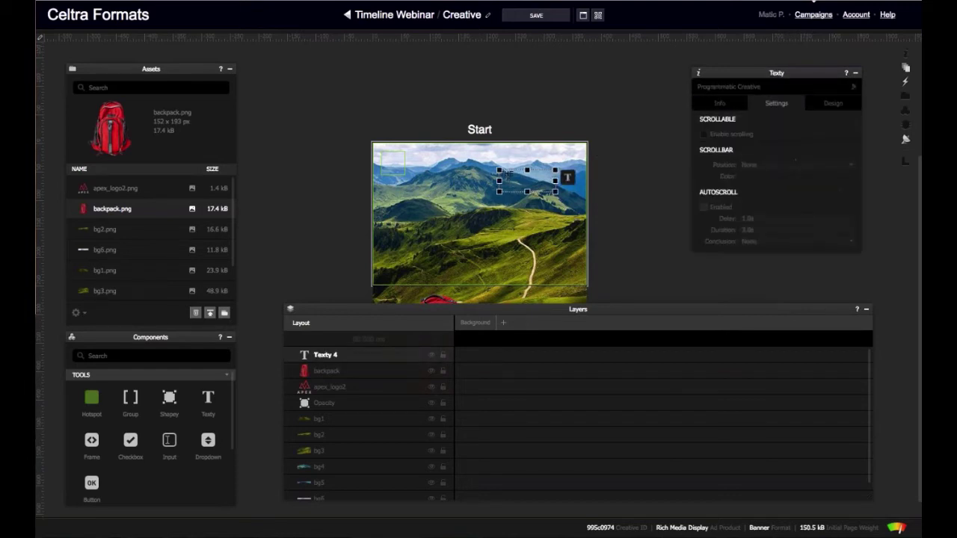
{"action": "left_click", "coordinate": [832, 104]}
{"action": "left_click", "coordinate": [762, 135]}
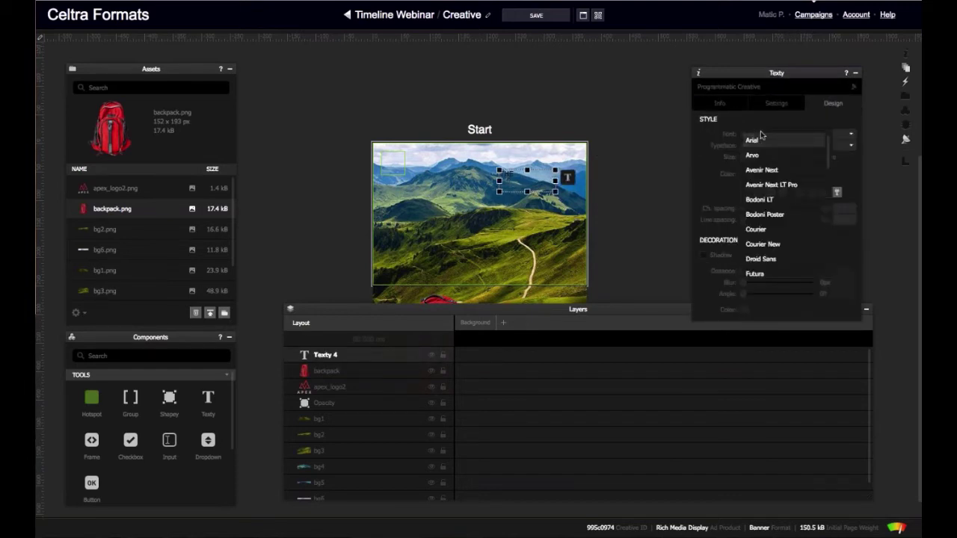
{"action": "left_click", "coordinate": [791, 170]}
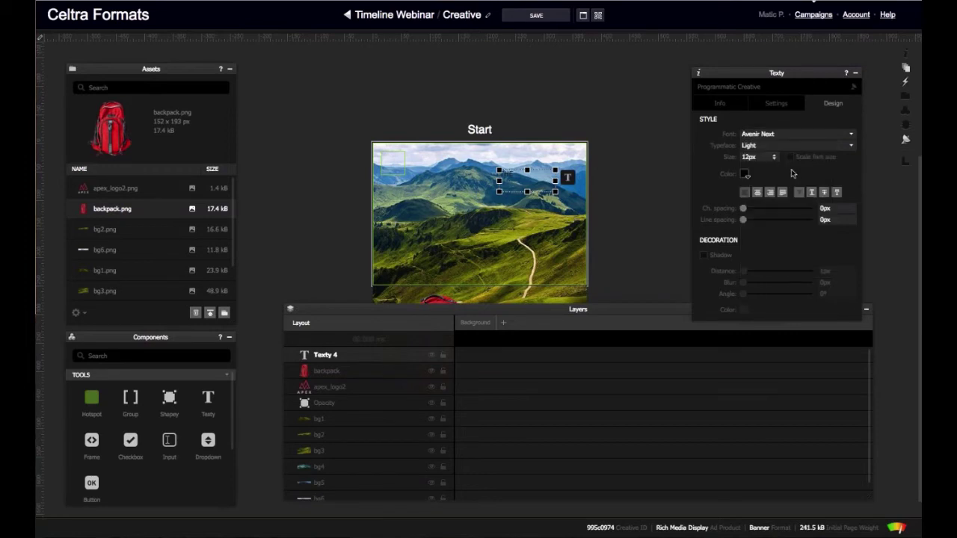
{"action": "left_click", "coordinate": [764, 148]}
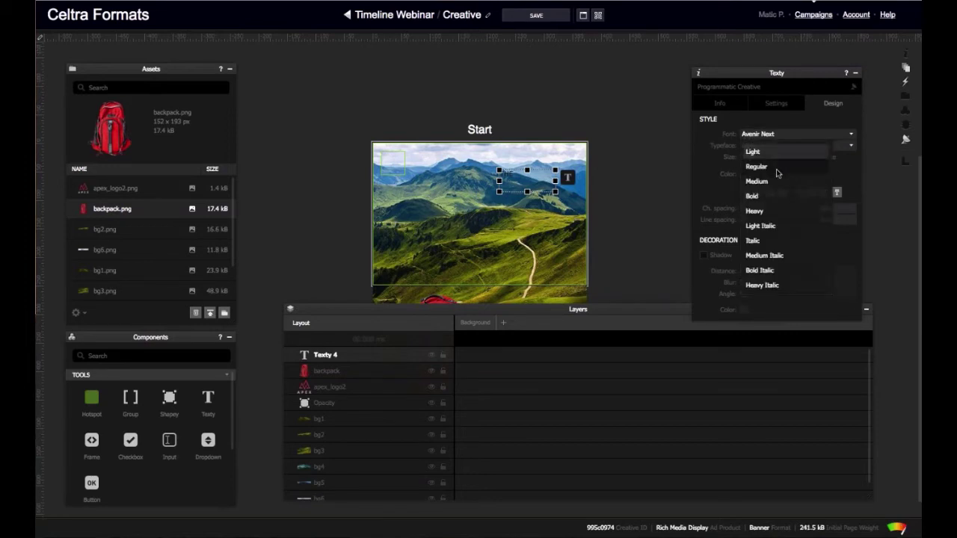
{"action": "left_click", "coordinate": [783, 198]}
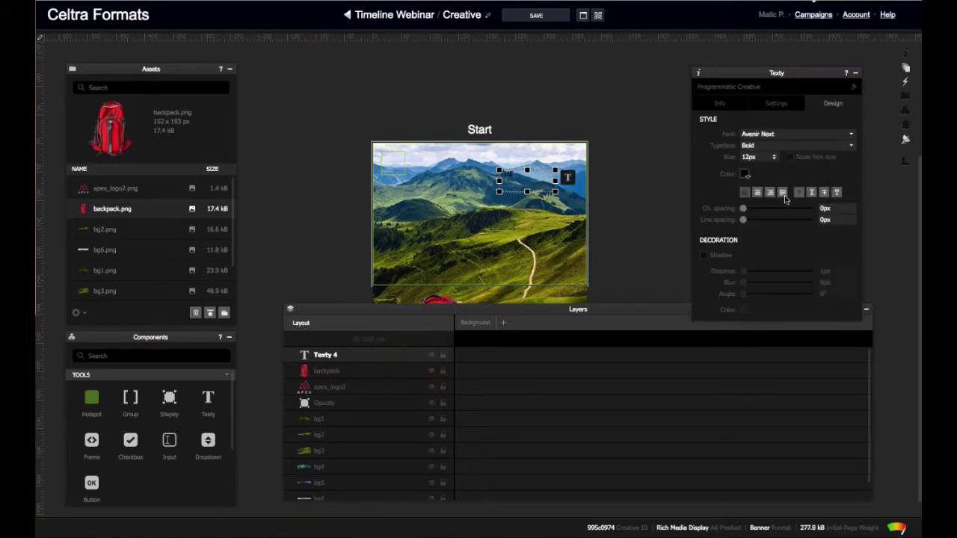
Set the "THE" text's size to 24 px and widen its text box to about 116 px.
{"action": "left_click", "coordinate": [750, 157]}
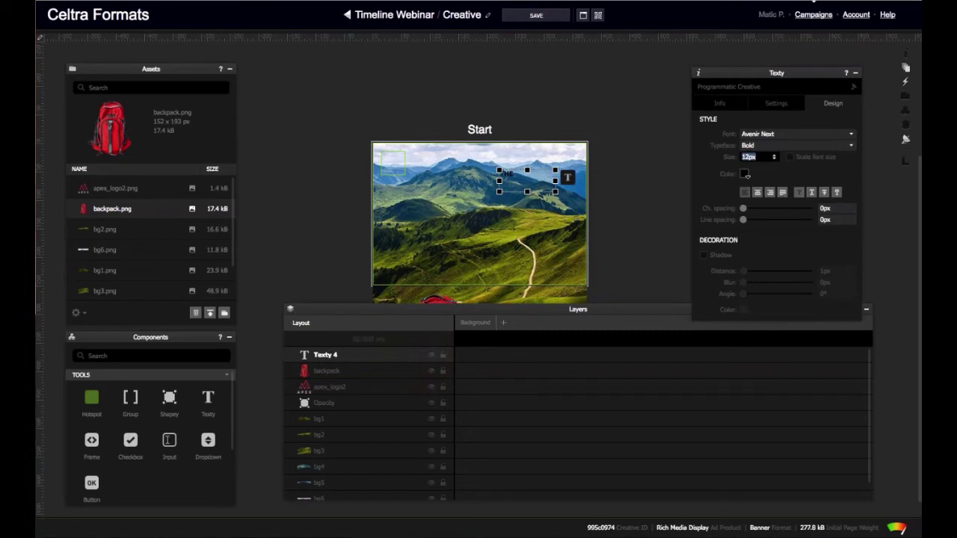
{"action": "type", "text": "24"}
{"action": "key", "text": "Return"}
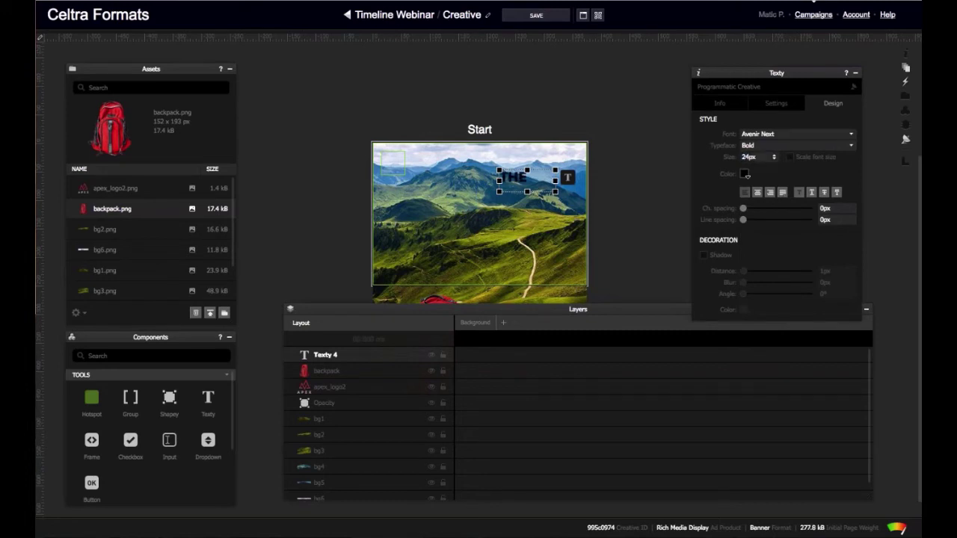
{"action": "left_click", "coordinate": [653, 197]}
{"action": "left_click", "coordinate": [511, 179]}
{"action": "left_click_drag", "start_coordinate": [555, 181], "coordinate": [565, 181]}
Change the "THE" text's color to white and deselect it.
{"action": "left_click", "coordinate": [746, 175]}
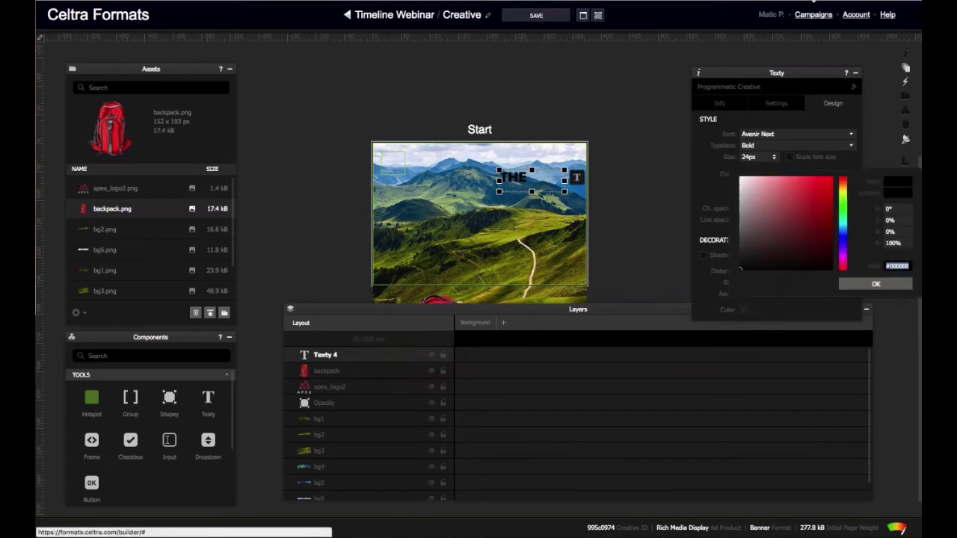
{"action": "left_click", "coordinate": [738, 172]}
{"action": "left_click", "coordinate": [639, 158]}
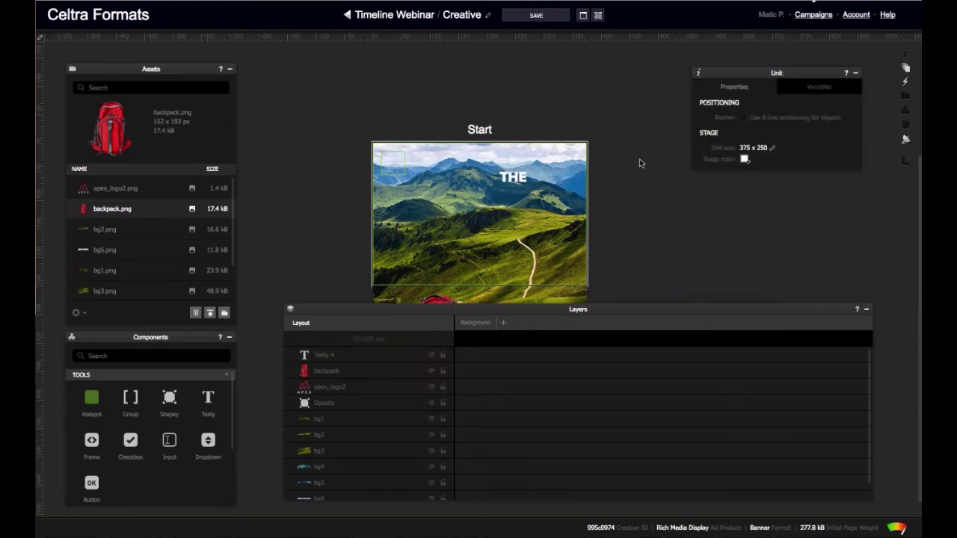
Duplicate the "THE" text, place the copy beneath it at about X 224 px, Y 72 px, and change its wording to "TREKKER".
{"action": "left_click", "coordinate": [518, 179]}
{"action": "key", "text": "super+d"}
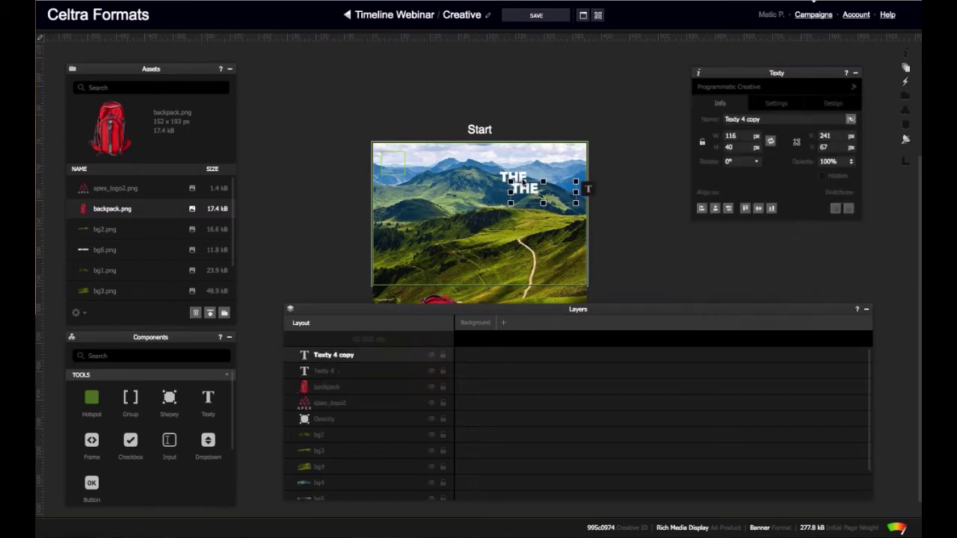
{"action": "left_click_drag", "start_coordinate": [523, 180], "coordinate": [509, 183]}
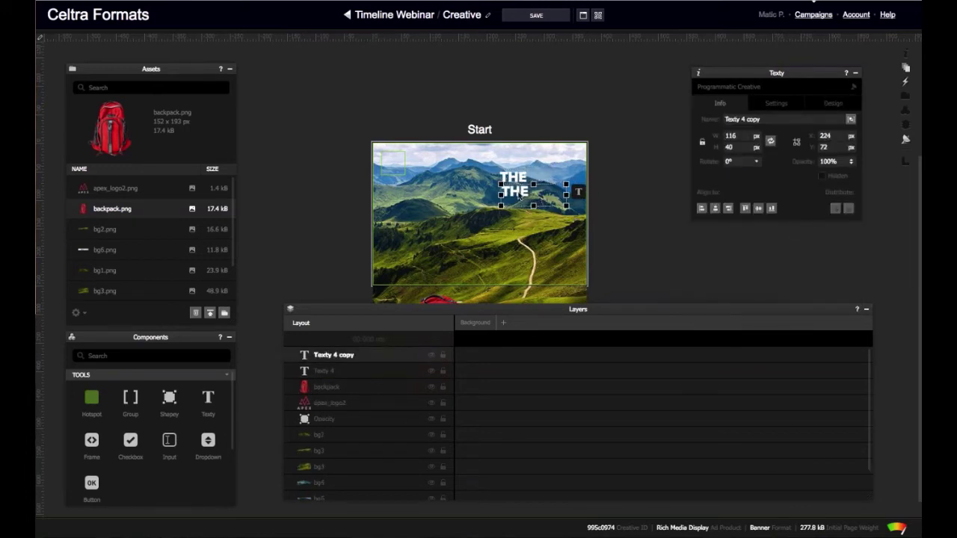
{"action": "double_click", "coordinate": [577, 191]}
{"action": "type", "text": "TREKKER"}
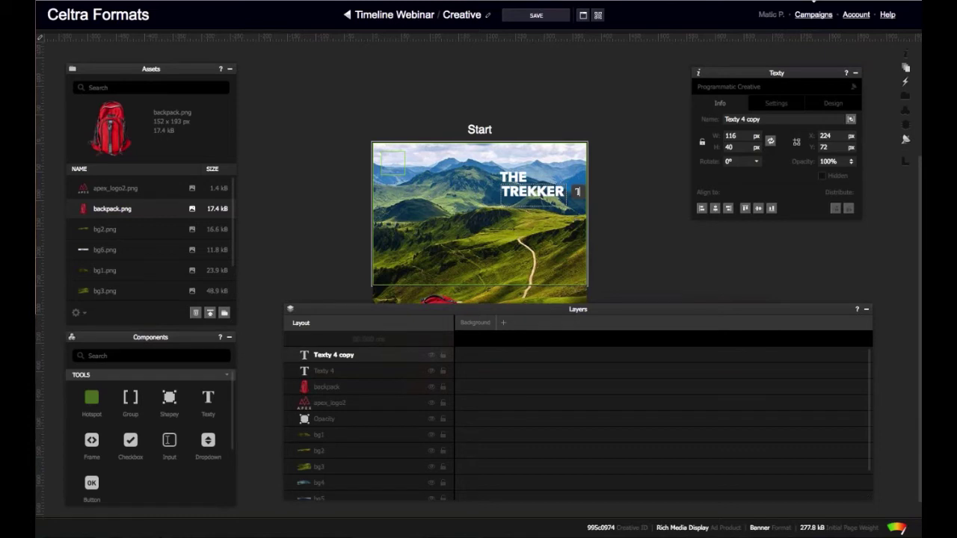
{"action": "left_click", "coordinate": [648, 216]}
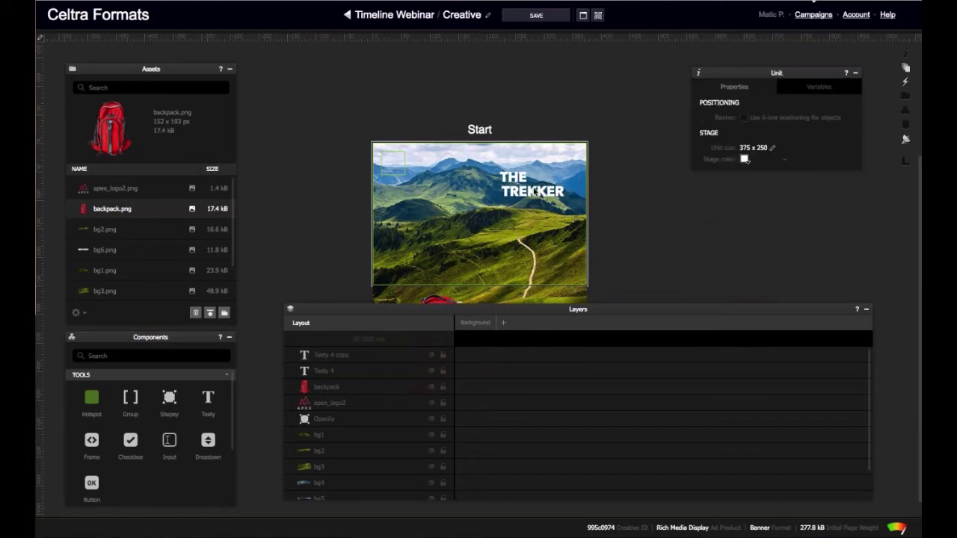
Duplicate the "TREKKER" text, place the copy beneath it at about X 223 px, Y 97 px, and change its wording to "9000".
{"action": "left_click", "coordinate": [535, 192]}
{"action": "key", "text": "ctrl+d"}
{"action": "left_click", "coordinate": [625, 207]}
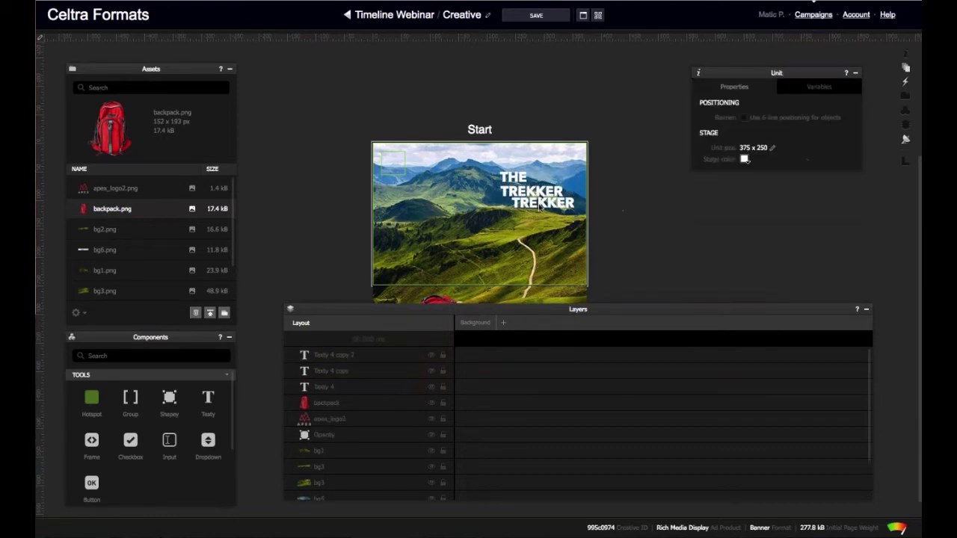
{"action": "left_click_drag", "start_coordinate": [532, 203], "coordinate": [530, 211]}
{"action": "double_click", "coordinate": [577, 206]}
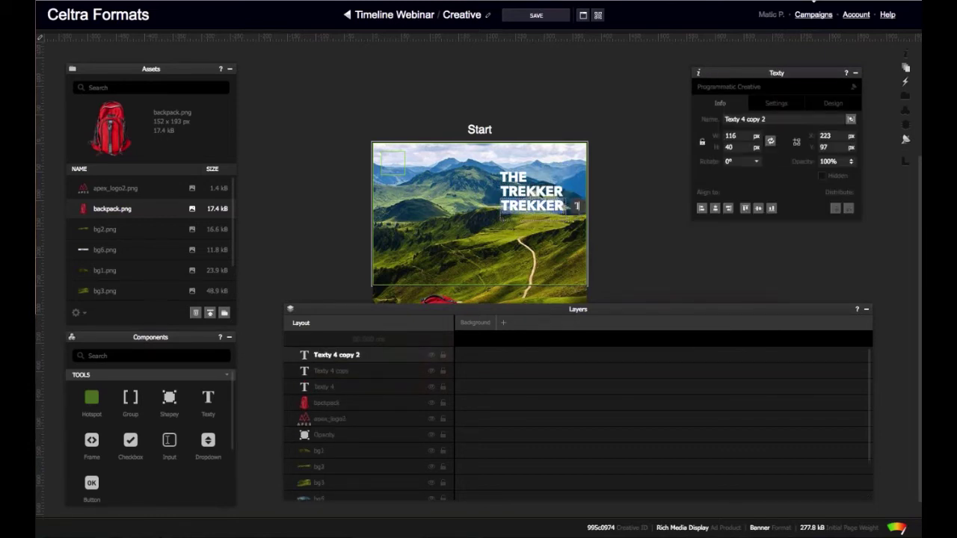
{"action": "type", "text": "9000"}
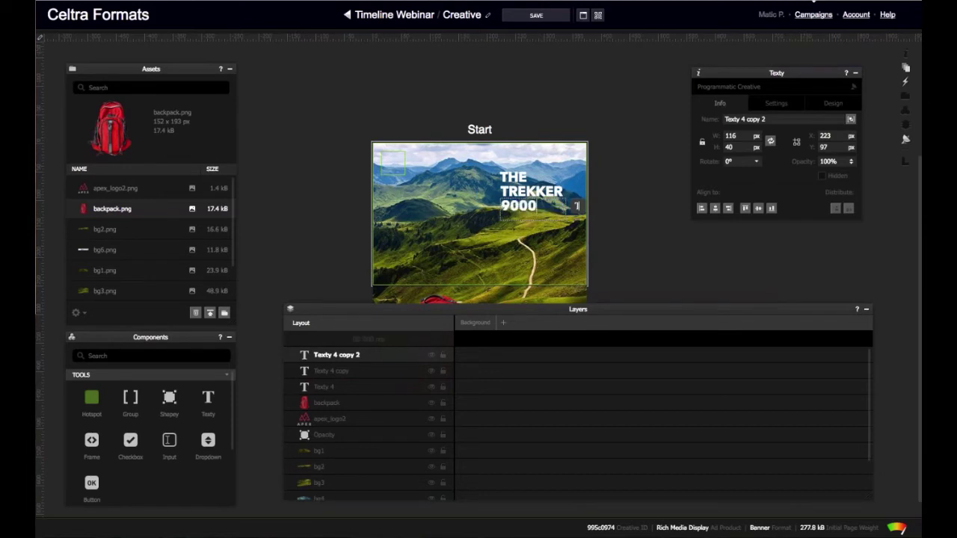
{"action": "key", "text": "Escape"}
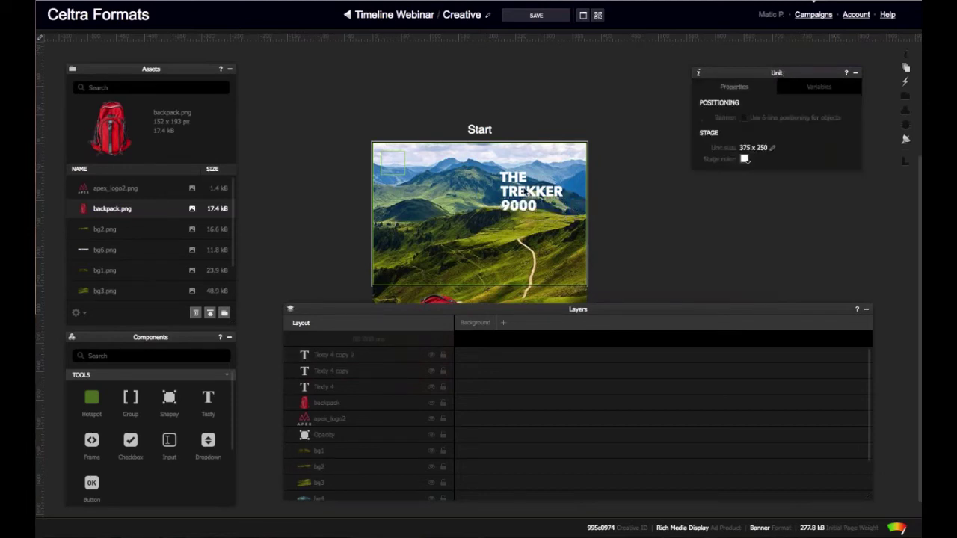
Set the font size of the "THE" text to 32 px.
{"action": "left_click", "coordinate": [527, 191]}
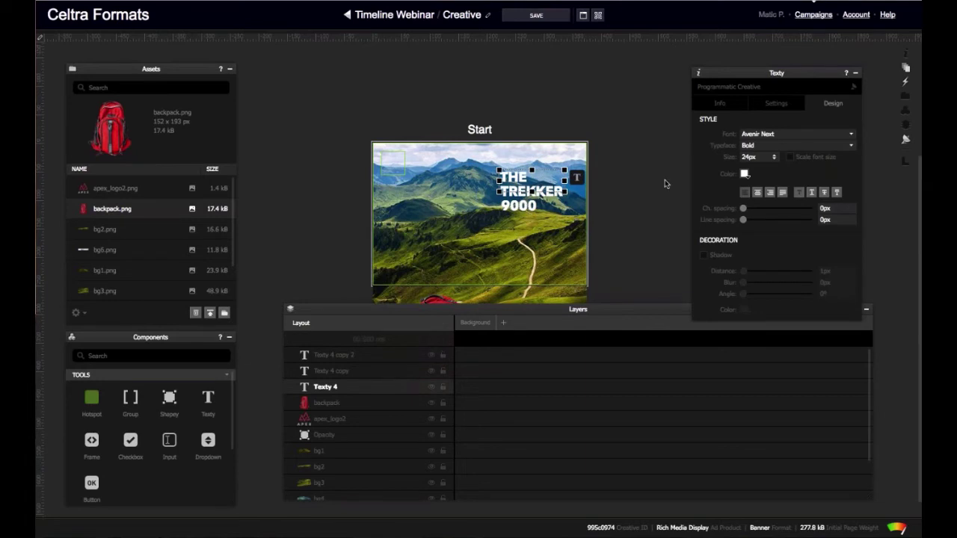
{"action": "left_click_drag", "start_coordinate": [760, 157], "coordinate": [727, 160]}
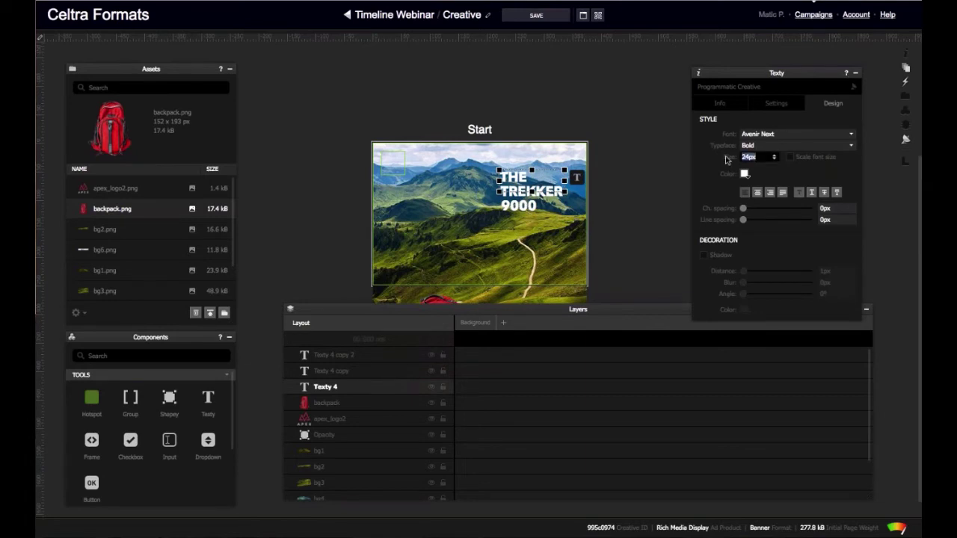
{"action": "type", "text": "32"}
{"action": "key", "text": "Return"}
{"action": "left_click", "coordinate": [620, 231]}
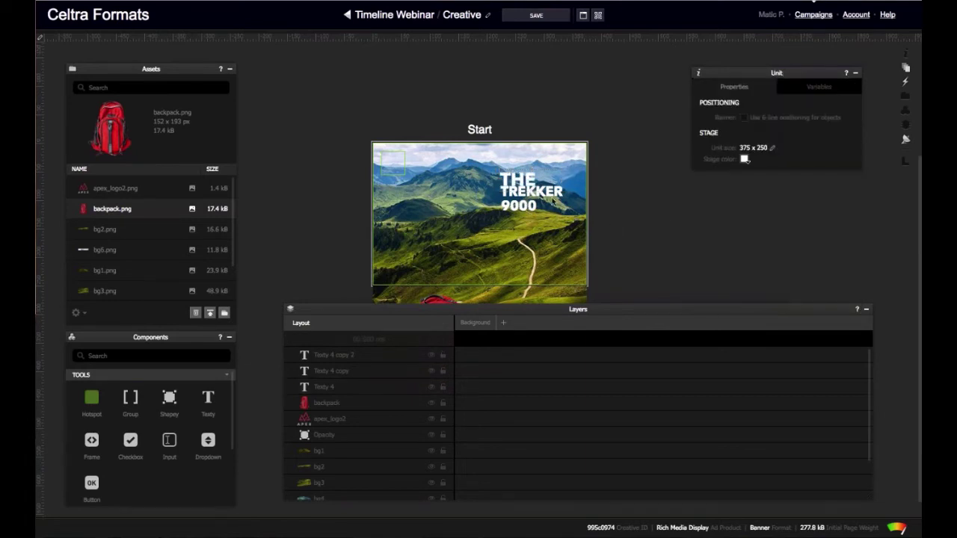
Set the "TREKKER" text's size to 32 px and widen its box to about 153 px so the whole word fits.
{"action": "left_click", "coordinate": [552, 199]}
{"action": "left_click", "coordinate": [550, 199]}
{"action": "left_click", "coordinate": [833, 103]}
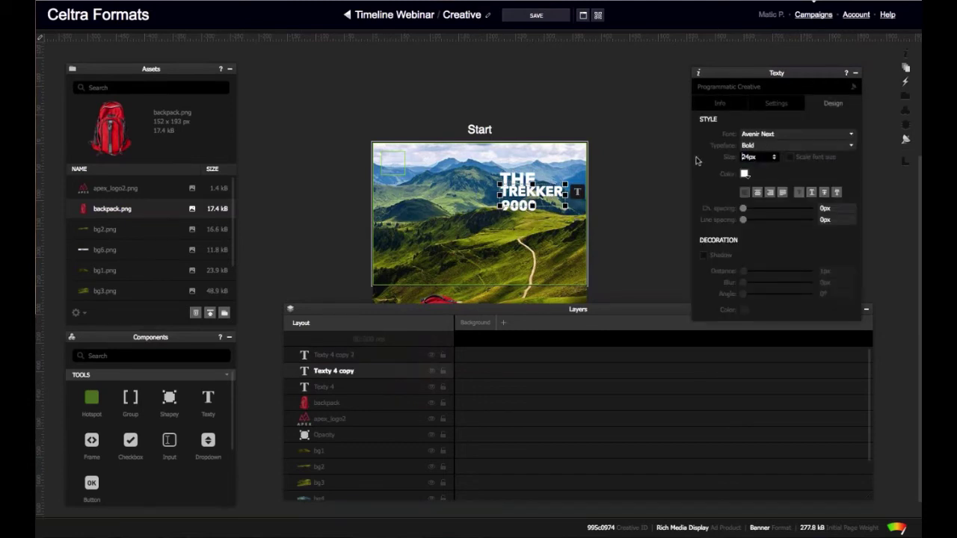
{"action": "type", "text": "32"}
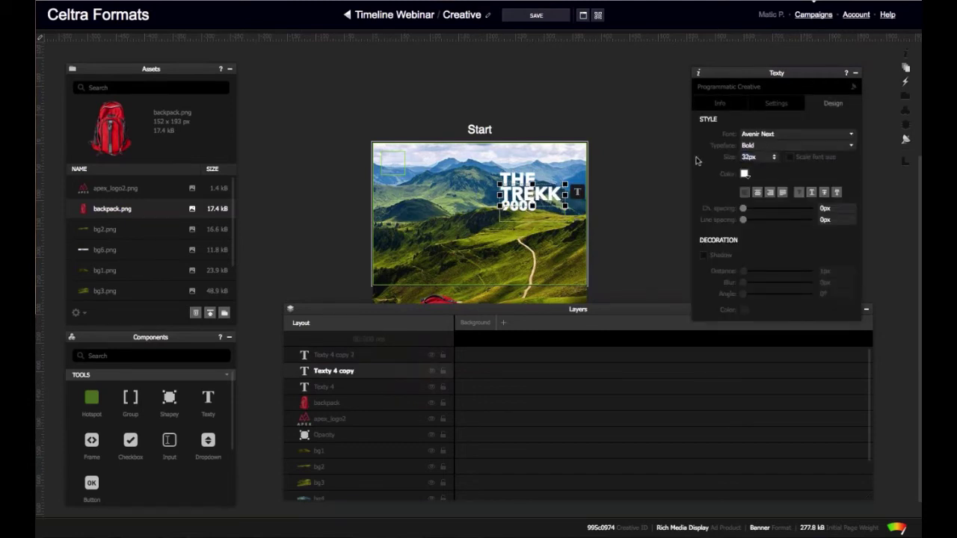
{"action": "left_click_drag", "start_coordinate": [564, 193], "coordinate": [587, 194]}
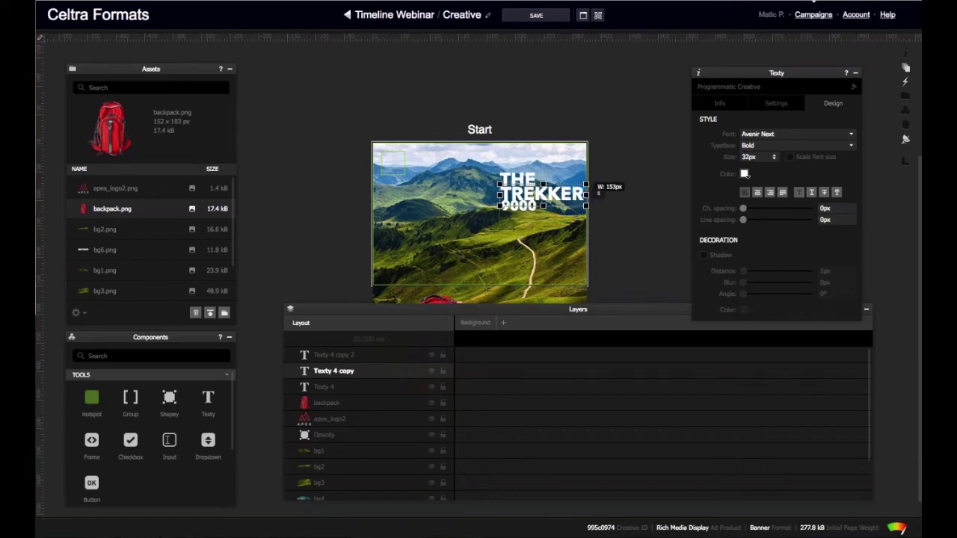
{"action": "left_click", "coordinate": [607, 199]}
Set the font size of the "9000" text to 32 px.
{"action": "left_click", "coordinate": [521, 210]}
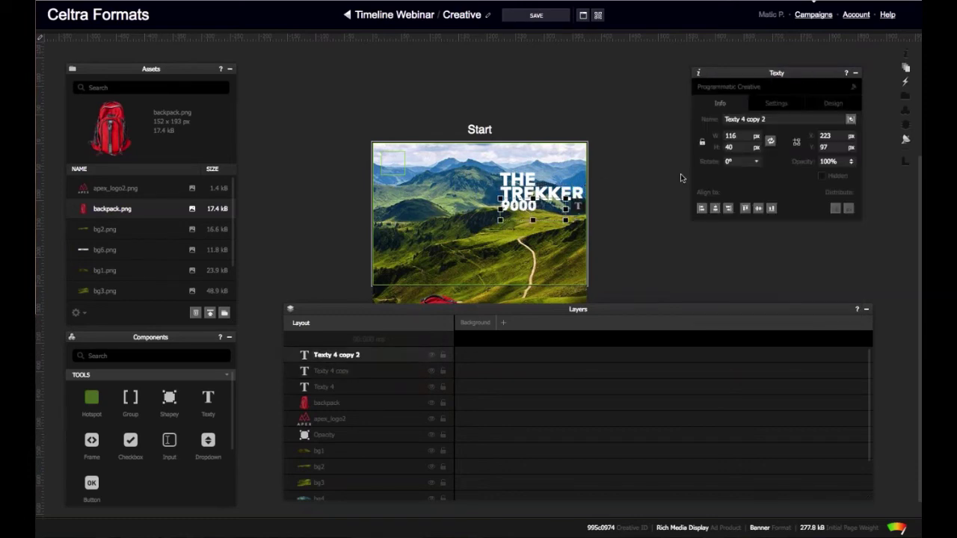
{"action": "left_click", "coordinate": [833, 103]}
{"action": "type", "text": "32"}
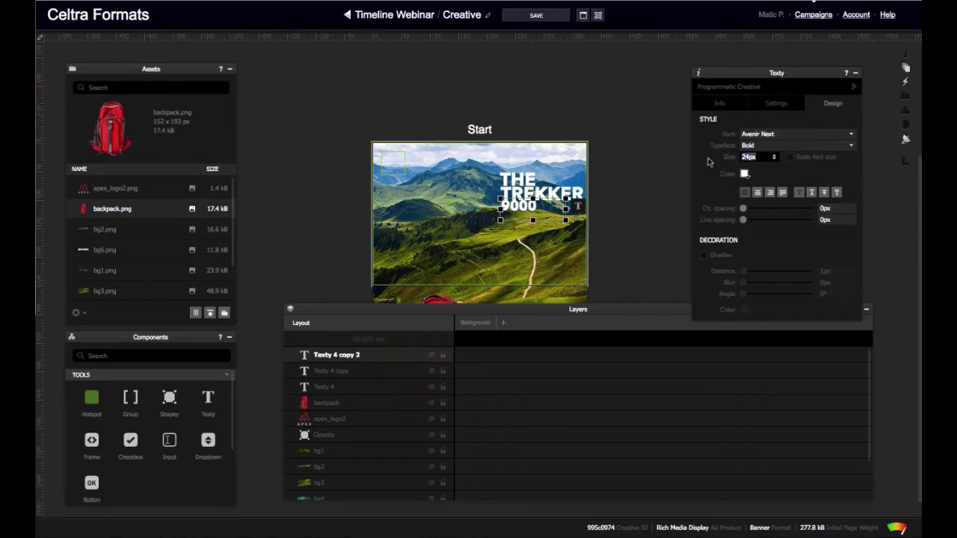
{"action": "key", "text": "Return"}
{"action": "left_click", "coordinate": [625, 218]}
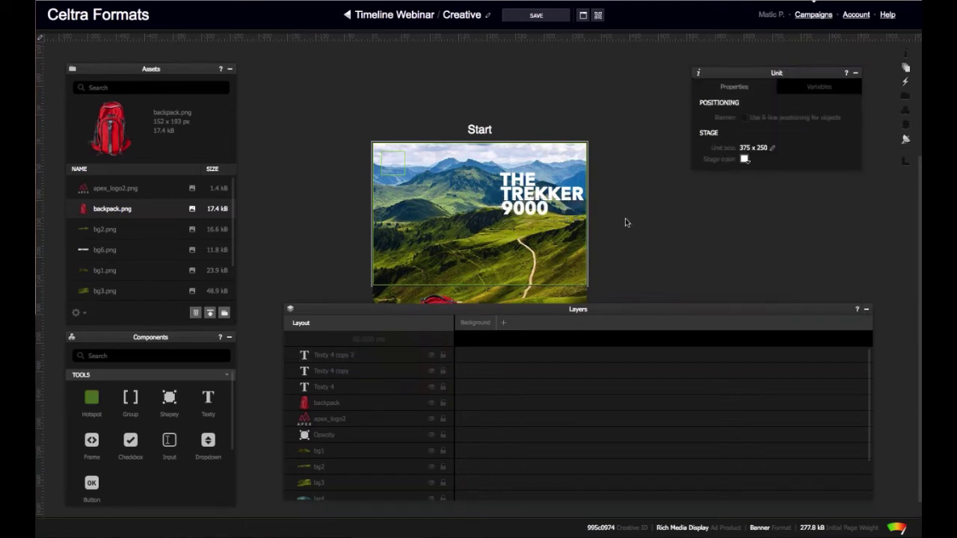
Select the three headline text objects and align their left edges relative to the selection instead of the stage.
{"action": "left_click", "coordinate": [530, 215]}
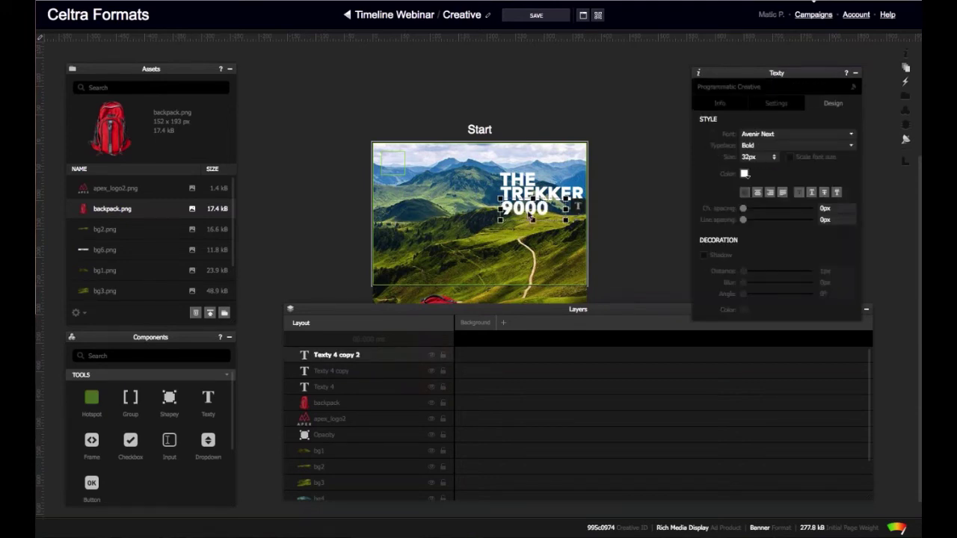
{"action": "left_click", "coordinate": [518, 193]}
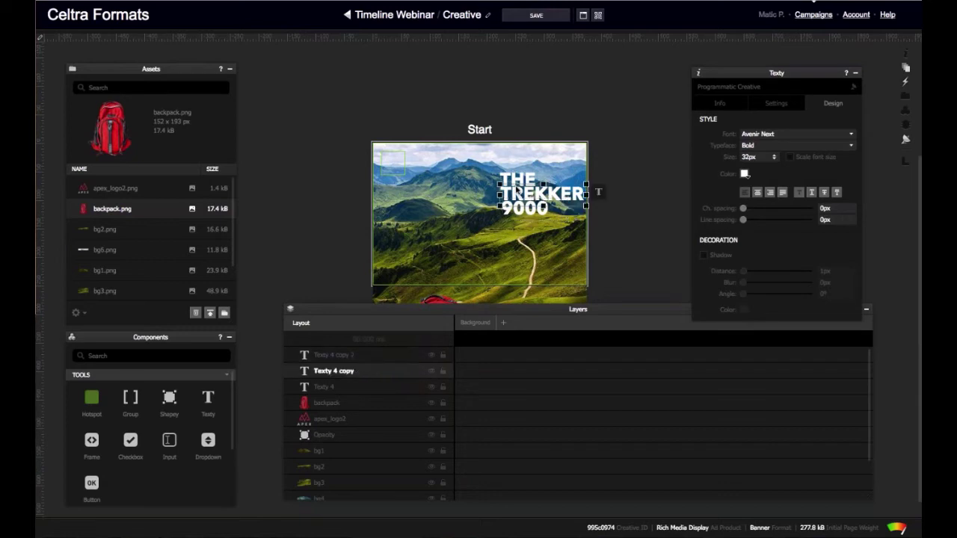
{"action": "left_click", "coordinate": [517, 181], "text": "shift"}
{"action": "left_click", "coordinate": [530, 210], "text": "shift"}
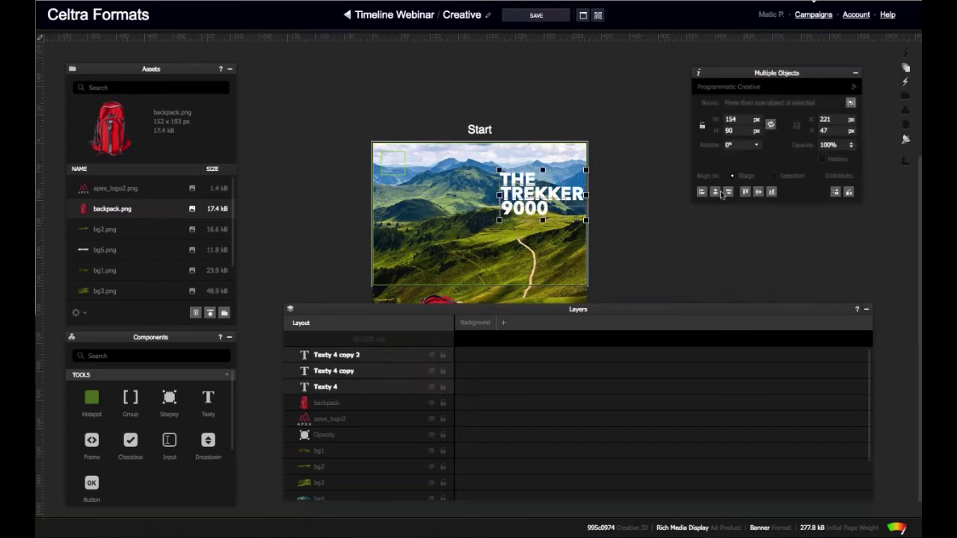
{"action": "left_click", "coordinate": [702, 192]}
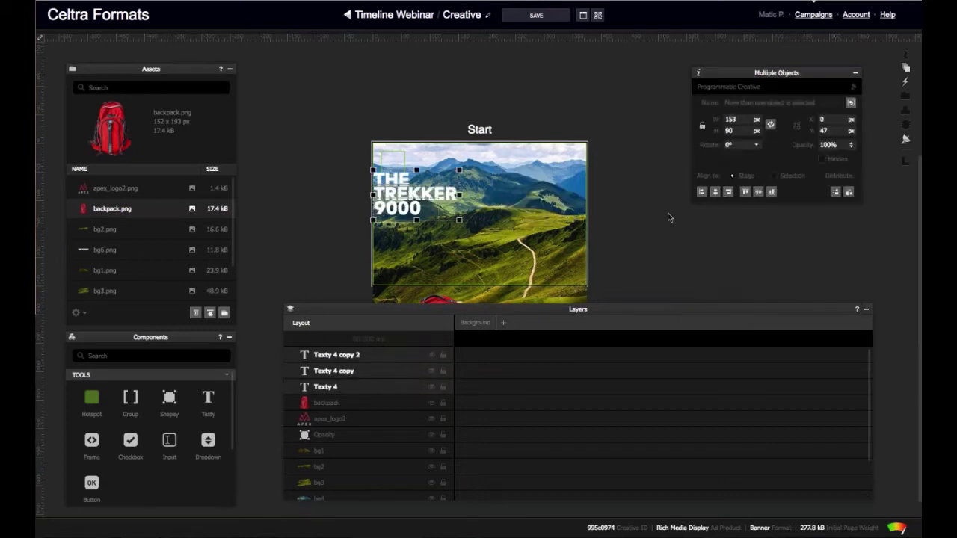
{"action": "left_click", "coordinate": [728, 192]}
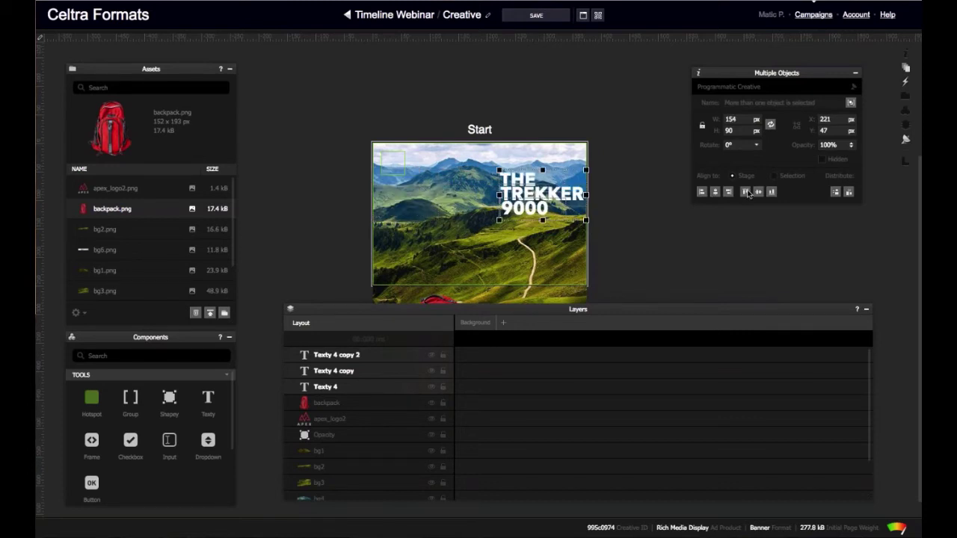
{"action": "left_click", "coordinate": [774, 176]}
{"action": "left_click", "coordinate": [701, 192]}
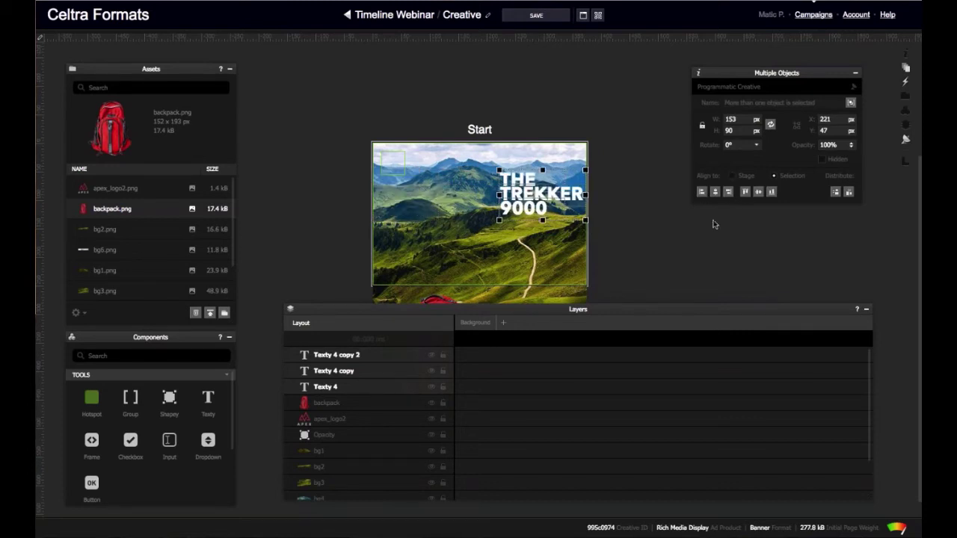
{"action": "left_click", "coordinate": [633, 210]}
Move the "9000" and "TREKKER" lines slightly down to open up the spacing between the headline's lines.
{"action": "left_click", "coordinate": [532, 212]}
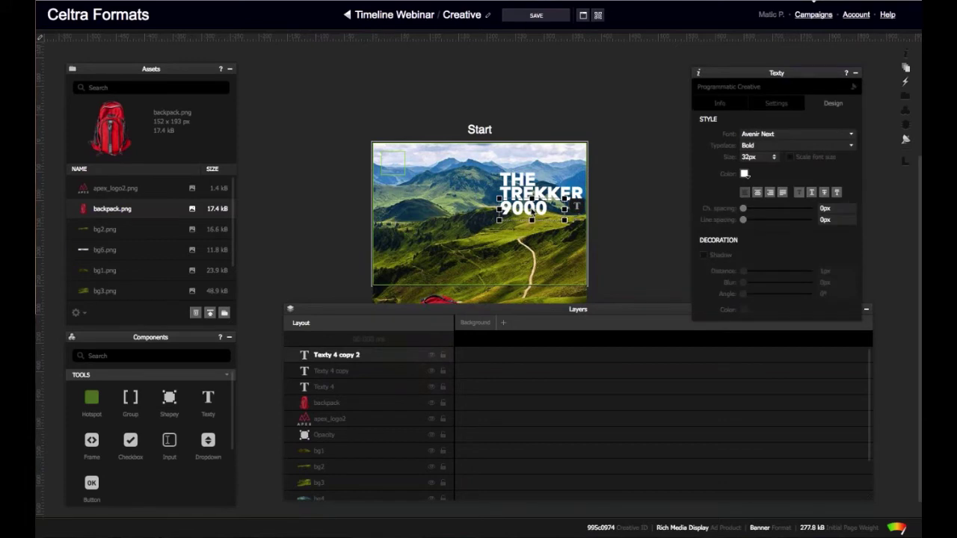
{"action": "left_click_drag", "start_coordinate": [532, 211], "coordinate": [533, 196]}
{"action": "left_click", "coordinate": [540, 196]}
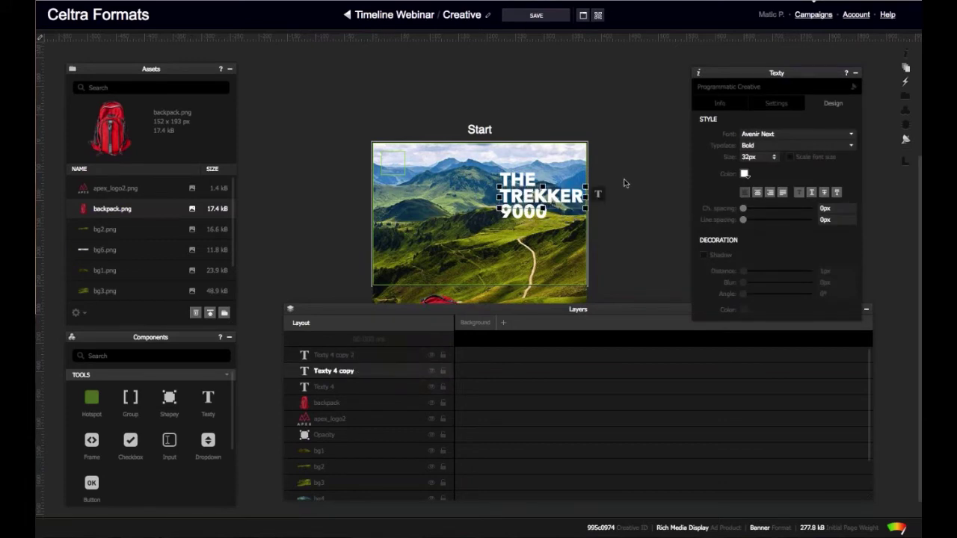
Select all three headline lines and move them together to about X 188 px, Y 56 px.
{"action": "left_click", "coordinate": [527, 215], "text": "shift"}
{"action": "left_click", "coordinate": [515, 184], "text": "shift"}
{"action": "mouse_move", "coordinate": [516, 184]}
{"action": "left_mouse_down"}
{"action": "mouse_move", "coordinate": [500, 196]}
{"action": "mouse_move", "coordinate": [499, 188]}
{"action": "left_mouse_up"}
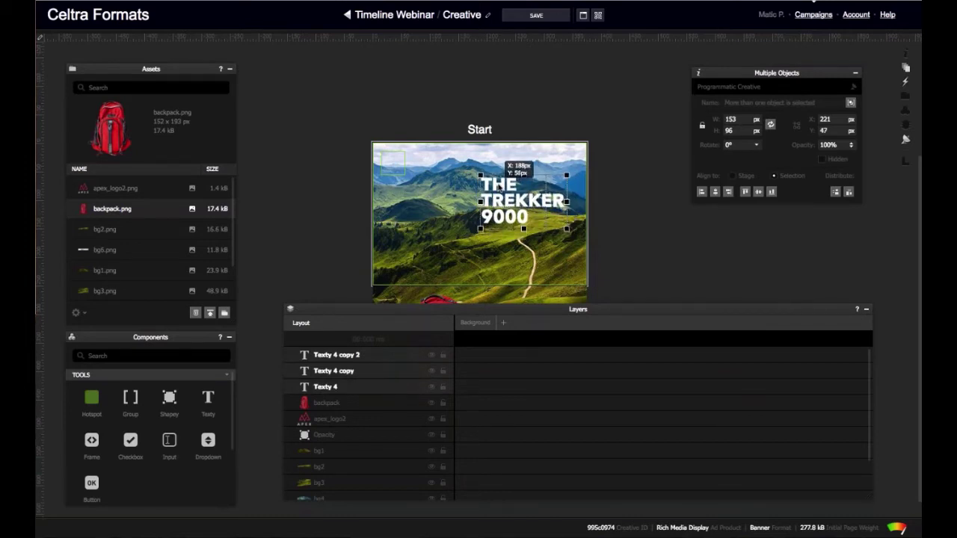
{"action": "left_click", "coordinate": [645, 292]}
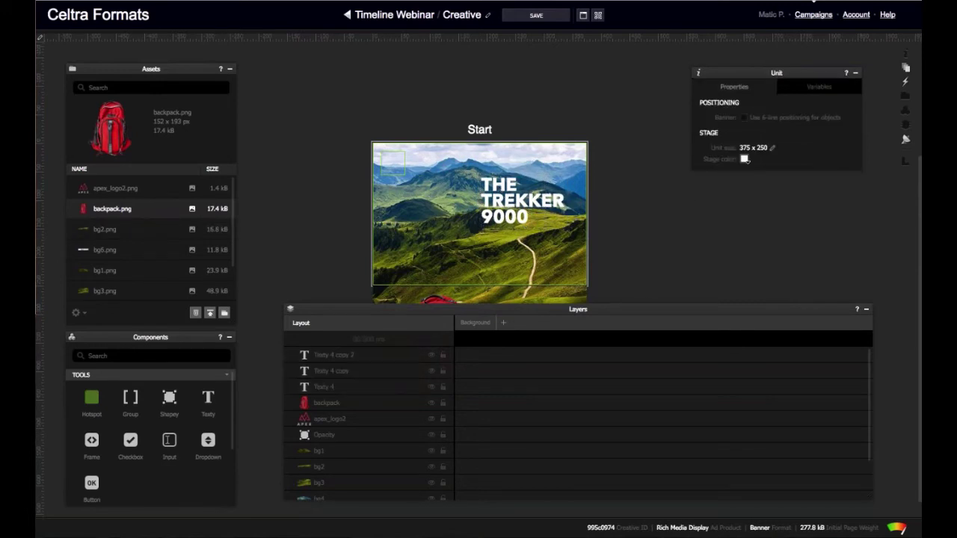
Add a Button below "9000" at about Y 158 px and align its left edge with the three headline lines.
{"action": "left_click_drag", "start_coordinate": [89, 490], "coordinate": [515, 246]}
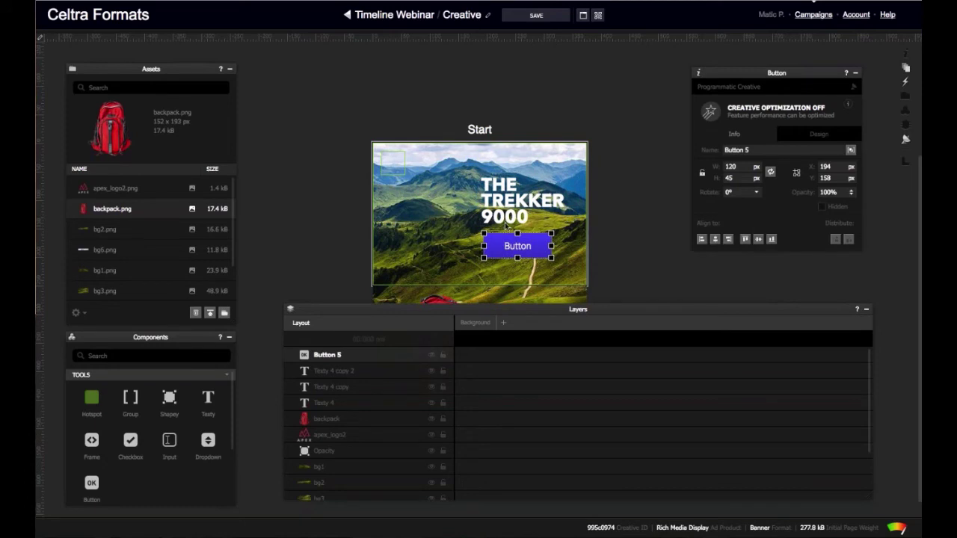
{"action": "left_click", "coordinate": [506, 218], "text": "shift"}
{"action": "left_click", "coordinate": [501, 200], "text": "shift"}
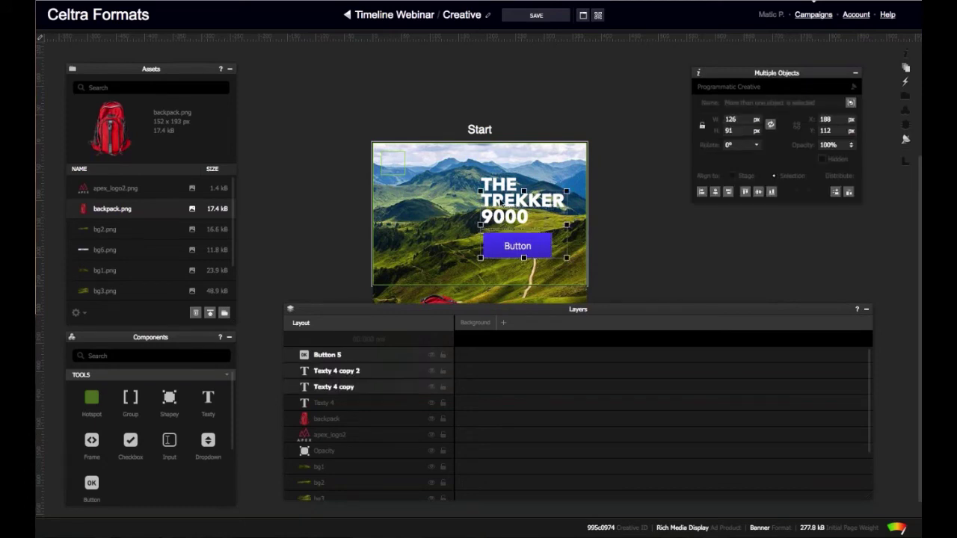
{"action": "left_click", "coordinate": [505, 184], "text": "shift"}
{"action": "left_click", "coordinate": [702, 192]}
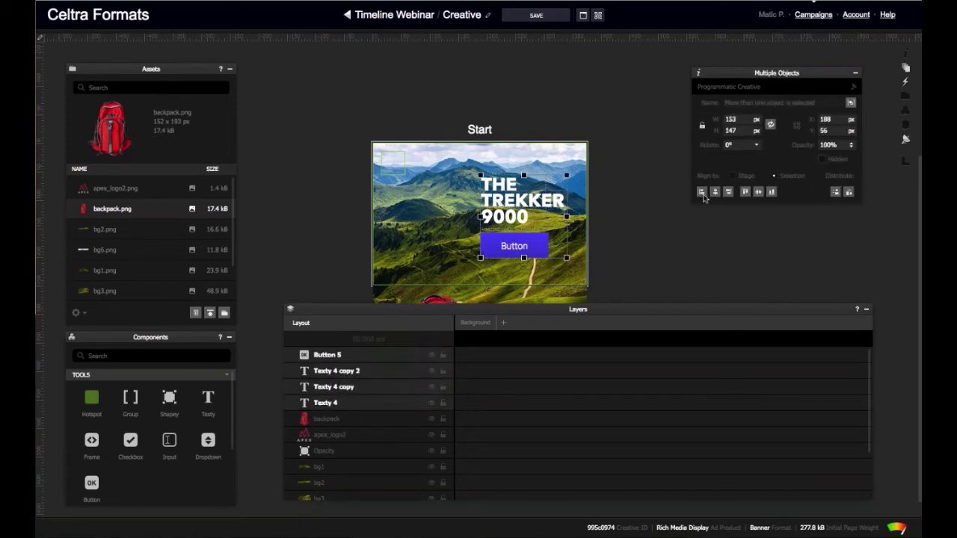
{"action": "left_click", "coordinate": [637, 243]}
Set the button's corner roundness to 0% and its Up background color to solid red.
{"action": "left_click", "coordinate": [513, 245]}
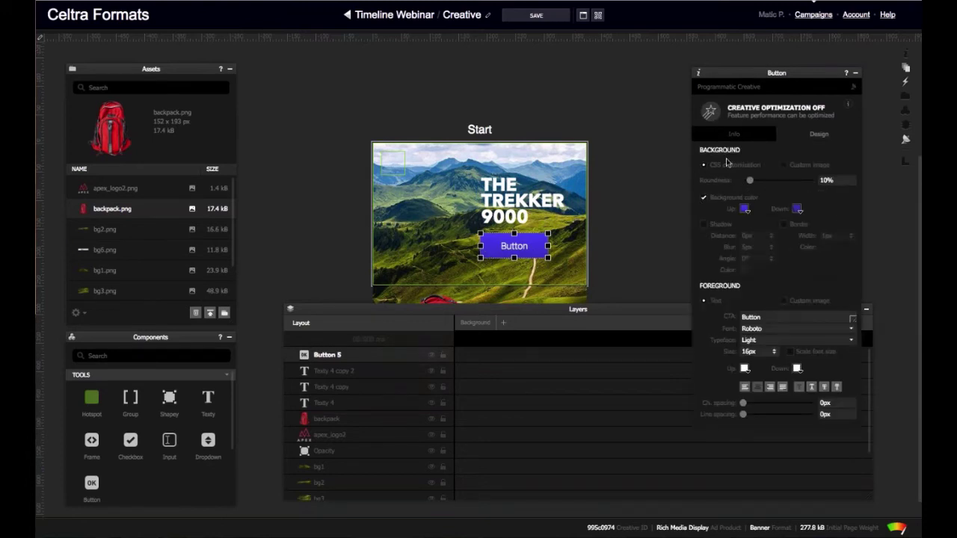
{"action": "left_click_drag", "start_coordinate": [750, 180], "coordinate": [738, 182]}
{"action": "left_click", "coordinate": [744, 213]}
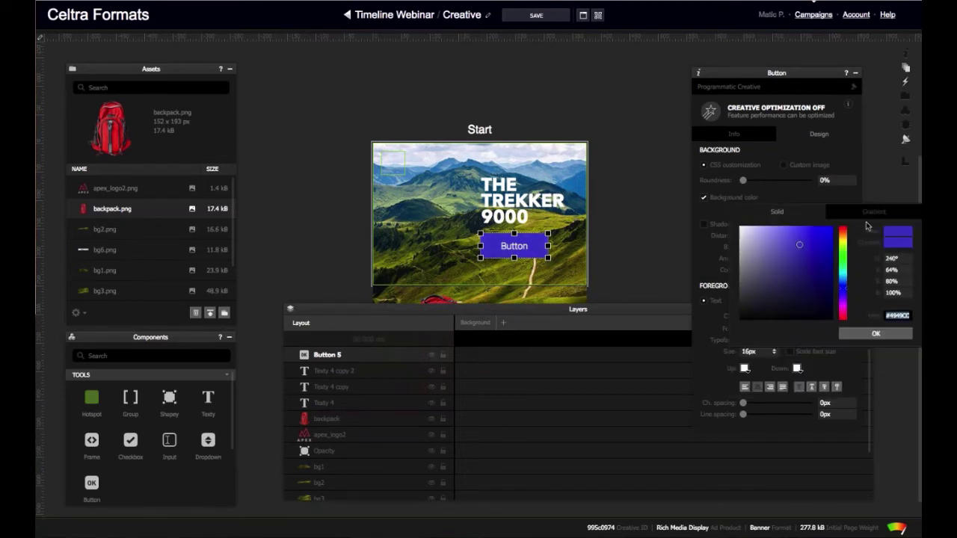
{"action": "left_click", "coordinate": [844, 315]}
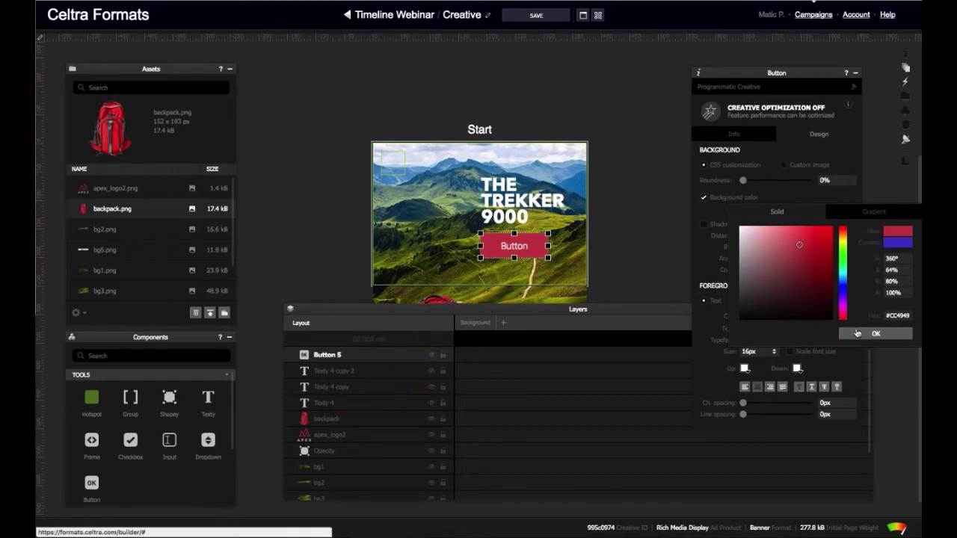
{"action": "left_click_drag", "start_coordinate": [810, 246], "coordinate": [803, 238]}
{"action": "left_click", "coordinate": [875, 334]}
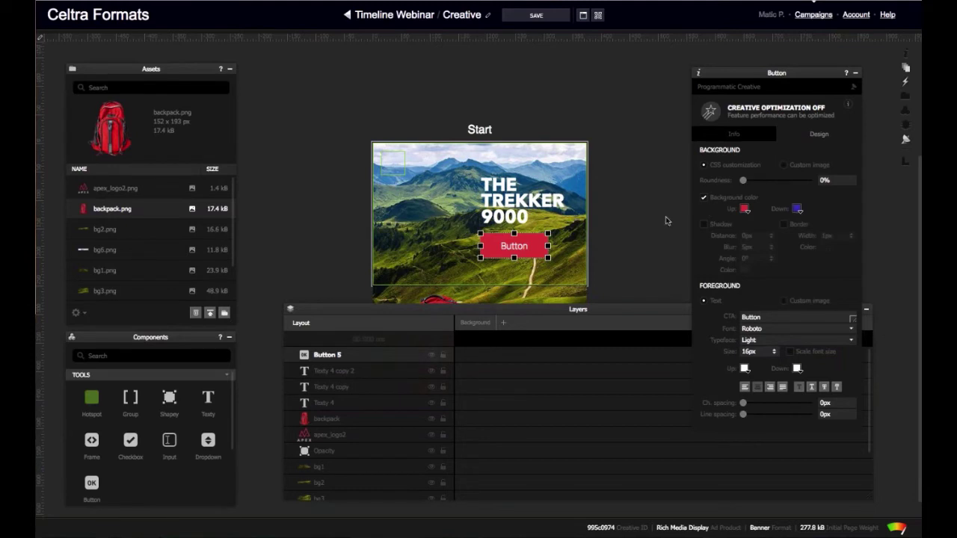
Change the button's Down background color to a solid red that matches its Up color.
{"action": "left_click", "coordinate": [797, 210]}
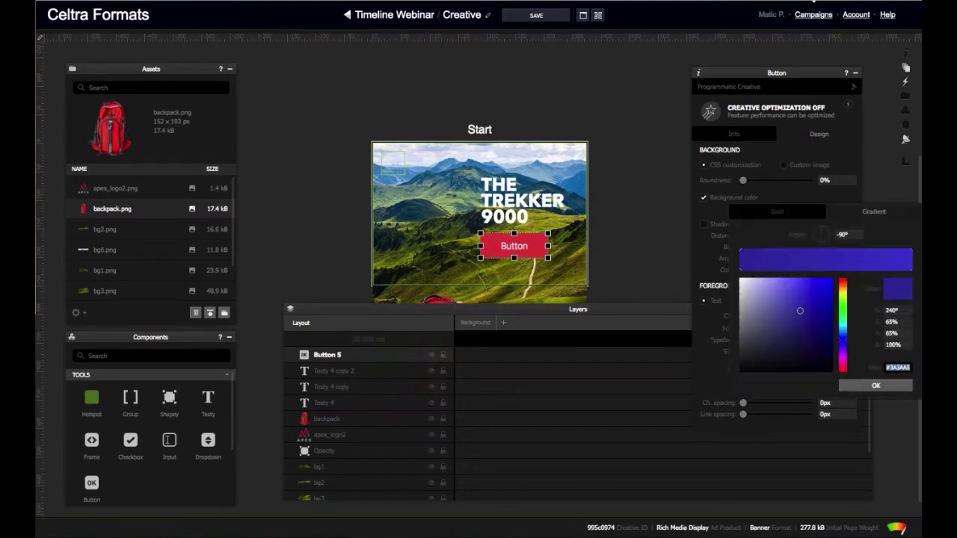
{"action": "left_click", "coordinate": [776, 212]}
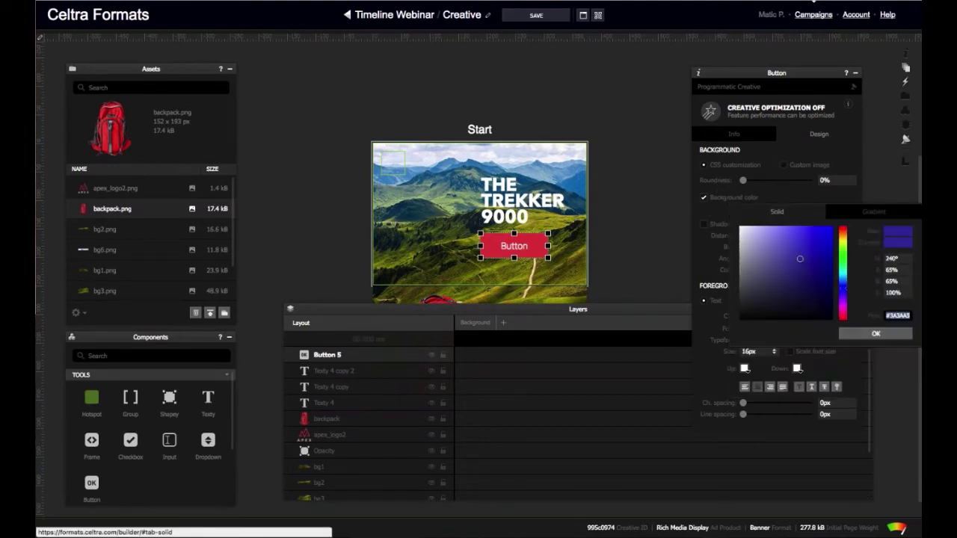
{"action": "left_click", "coordinate": [894, 336]}
{"action": "left_click", "coordinate": [670, 202]}
Replace the button's CTA text with "SEE DEALS".
{"action": "left_click", "coordinate": [519, 242]}
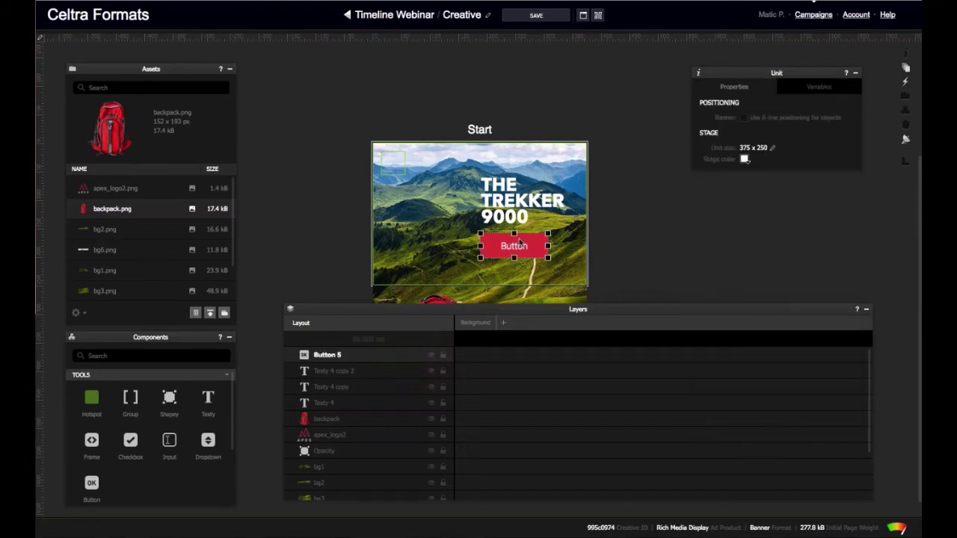
{"action": "left_click", "coordinate": [742, 317]}
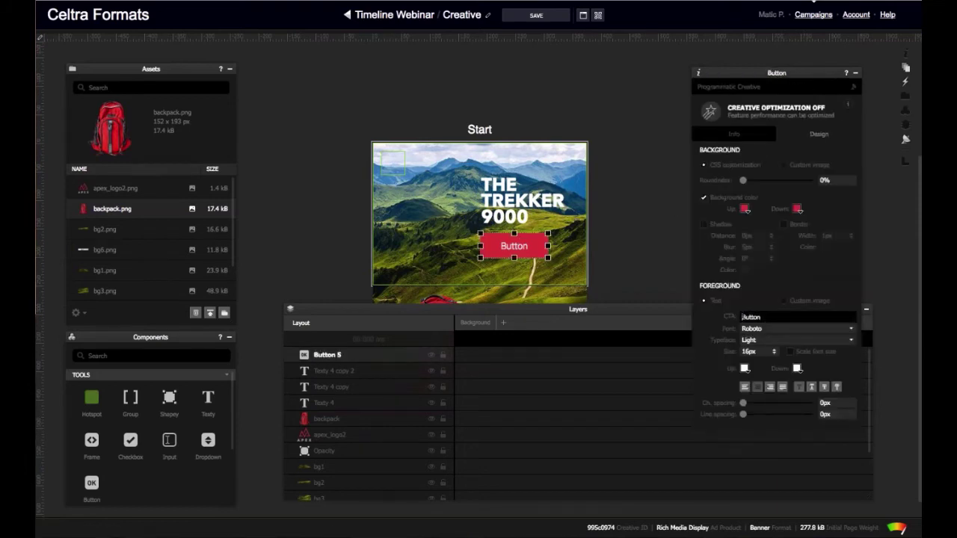
{"action": "double_click", "coordinate": [760, 317]}
{"action": "type", "text": "SEE DEALS"}
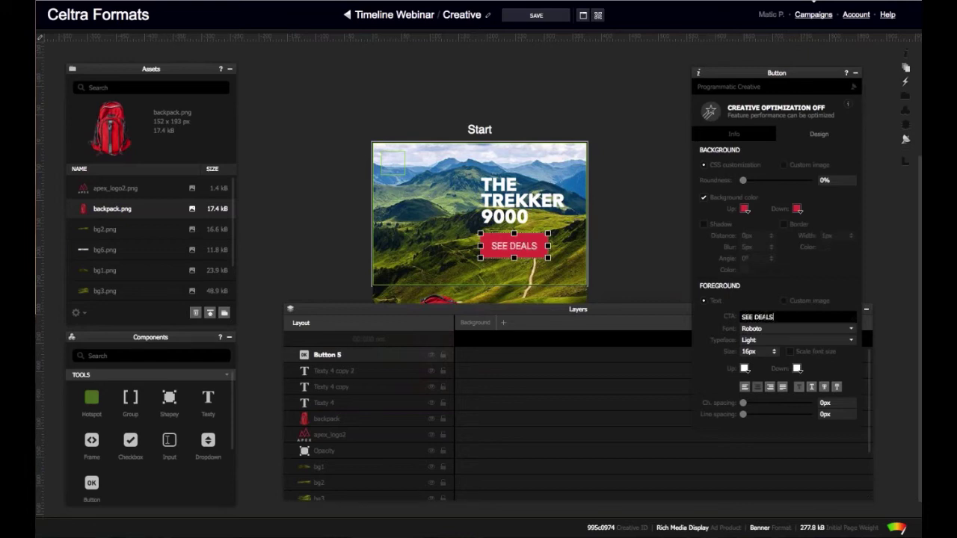
Set the button text's font to Avenir Next with the Medium typeface.
{"action": "left_click", "coordinate": [770, 329]}
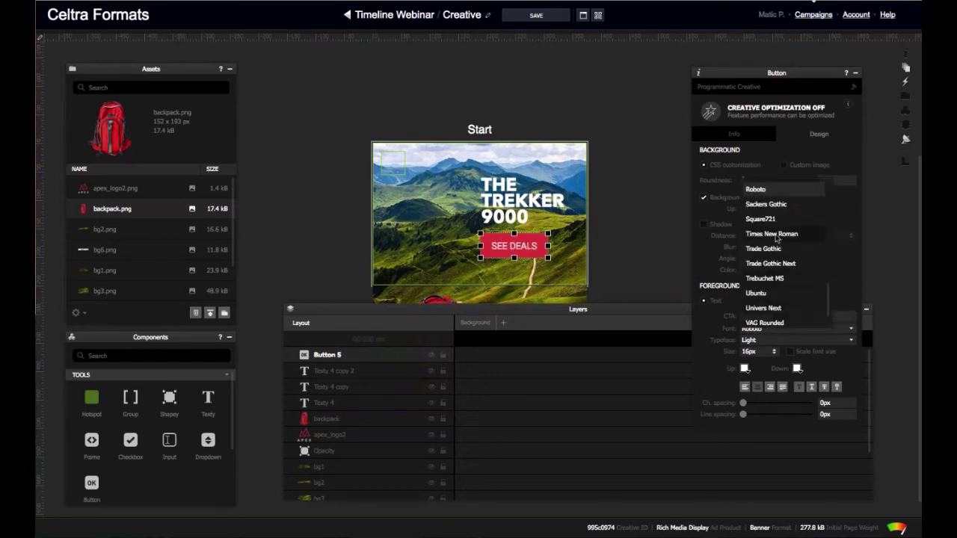
{"action": "scroll", "coordinate": [783, 222], "scroll_direction": "up", "scroll_amount": 10}
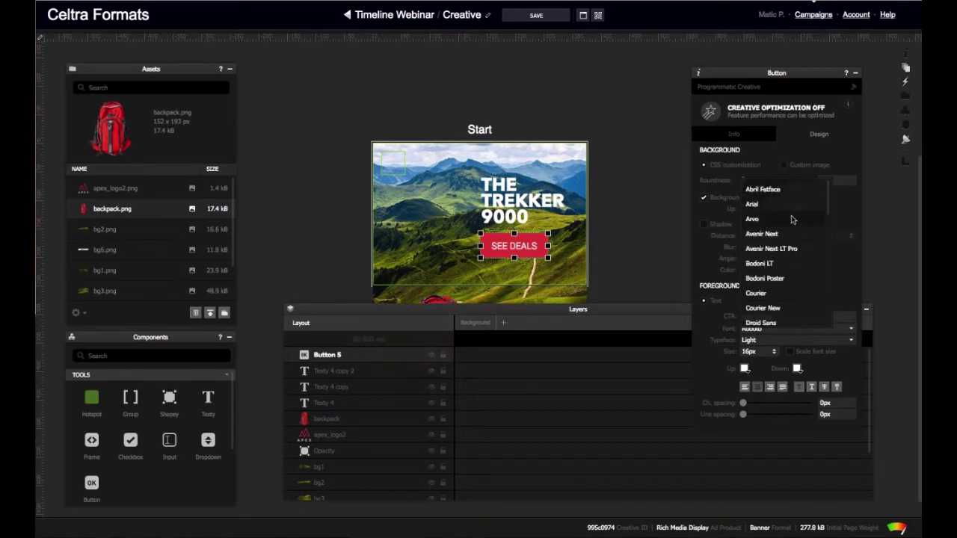
{"action": "left_click", "coordinate": [791, 234]}
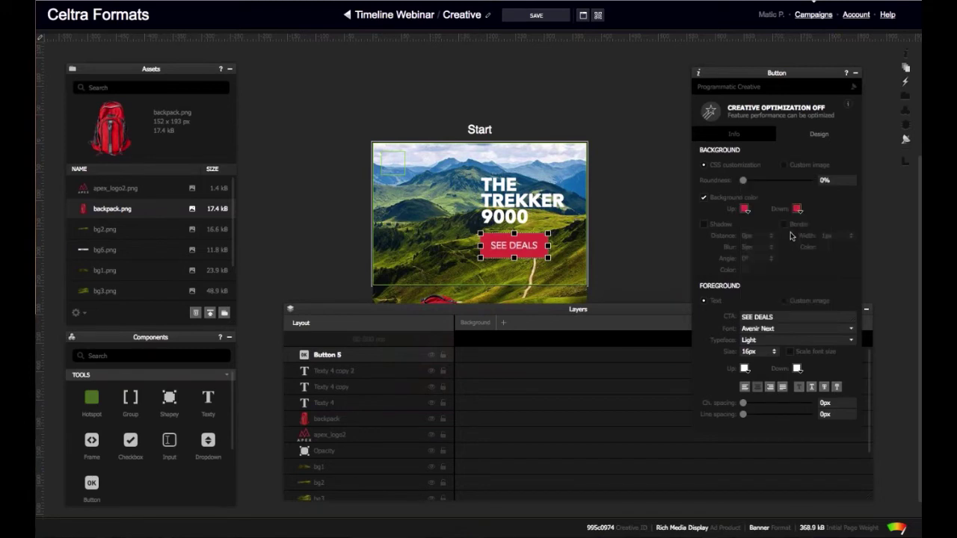
{"action": "left_click", "coordinate": [784, 343]}
{"action": "left_click", "coordinate": [777, 376]}
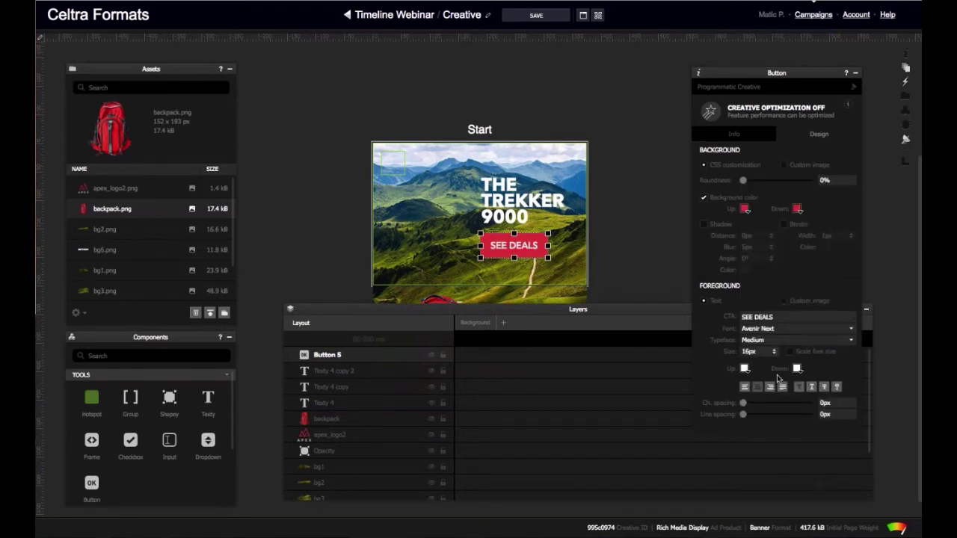
Set the "SEE DEALS" button's width to 140 px.
{"action": "left_click", "coordinate": [722, 138]}
{"action": "left_click", "coordinate": [732, 167]}
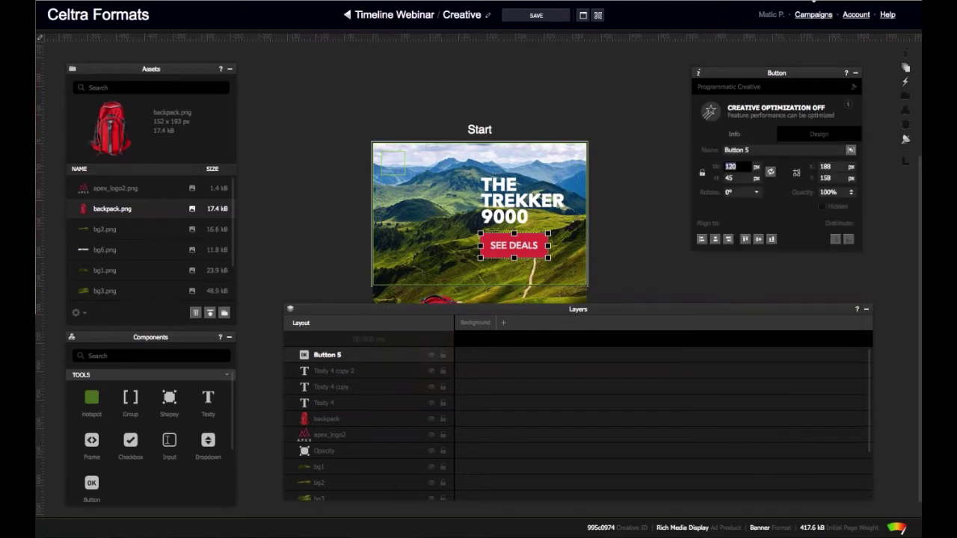
{"action": "type", "text": "140"}
{"action": "key", "text": "Return"}
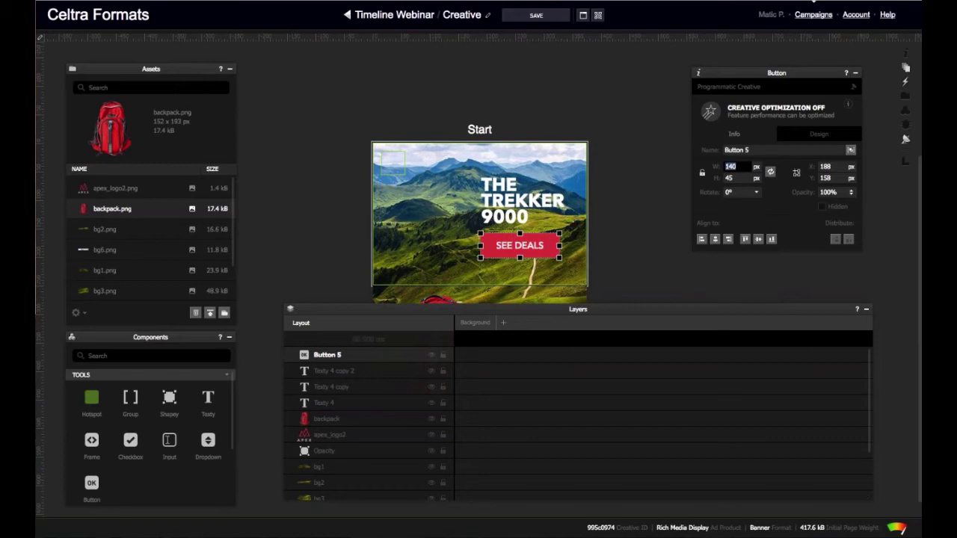
{"action": "left_click", "coordinate": [627, 237]}
Nudge the "SEE DEALS" button a few pixels to the right so it lines up with the headline letters.
{"action": "left_click", "coordinate": [511, 251]}
{"action": "key", "text": "Right"}
{"action": "key", "text": "Right"}
{"action": "left_click", "coordinate": [639, 218]}
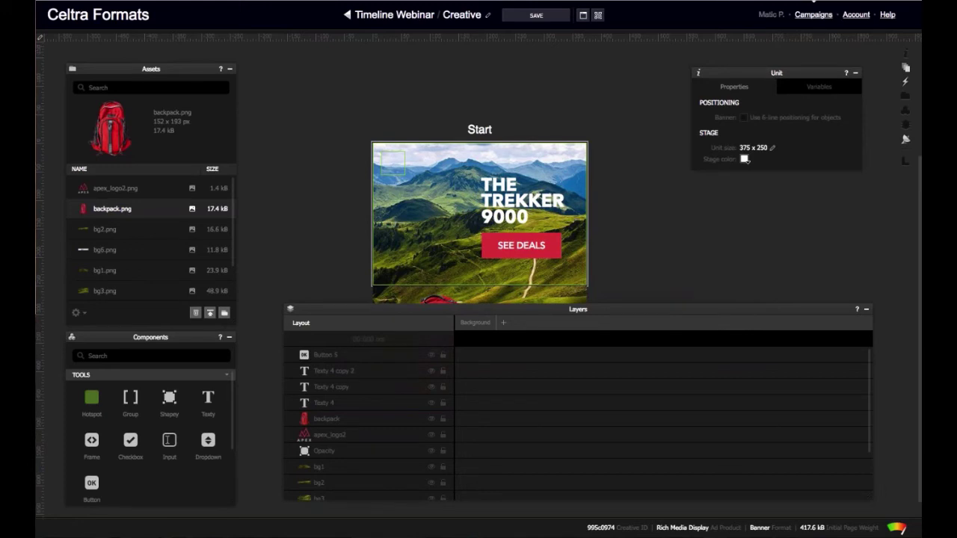
Check the spacing beside the backpack on the Background timeline, and move the headline lines and button together to X 198 px in the Layout.
{"action": "left_click", "coordinate": [475, 323]}
{"action": "left_click_drag", "start_coordinate": [664, 340], "coordinate": [665, 341]}
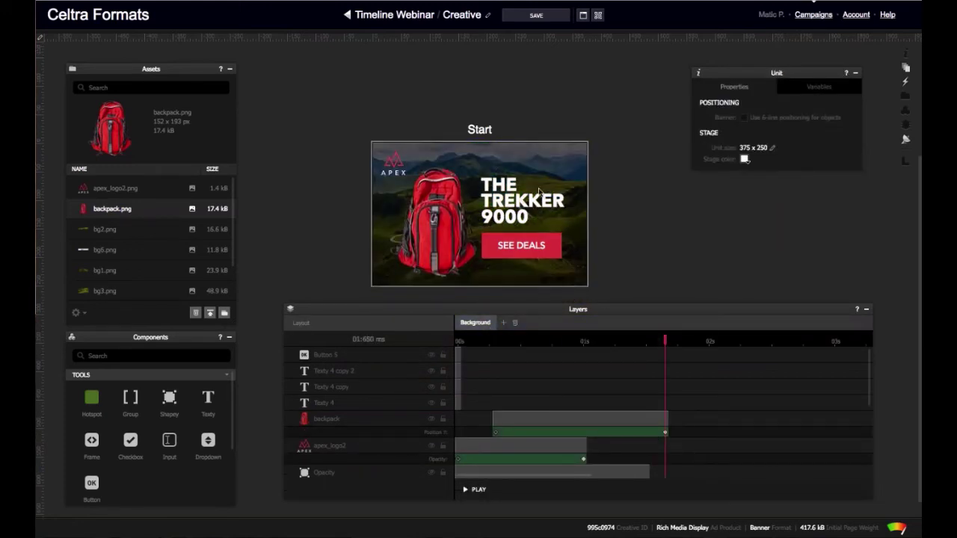
{"action": "left_click", "coordinate": [302, 323]}
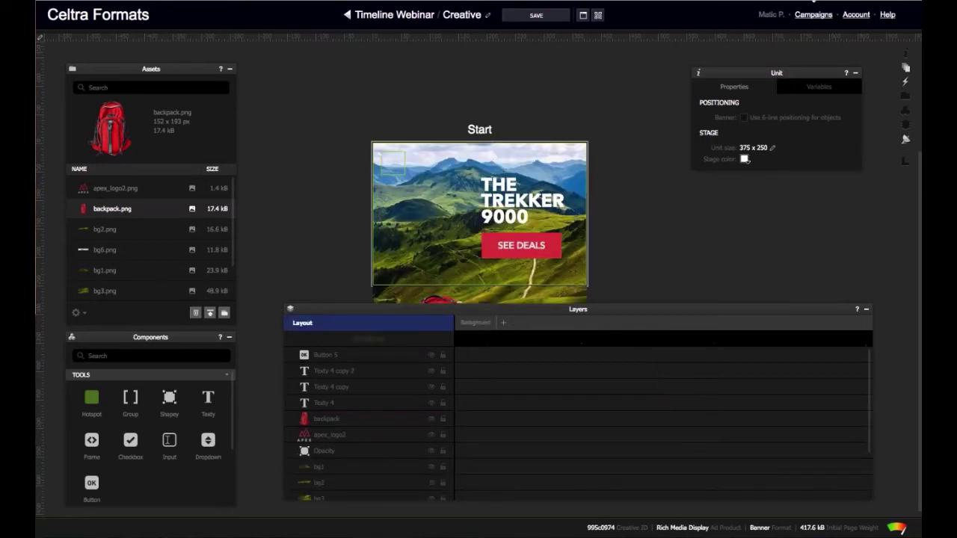
{"action": "left_click", "coordinate": [501, 188]}
{"action": "left_click", "coordinate": [505, 219], "text": "shift"}
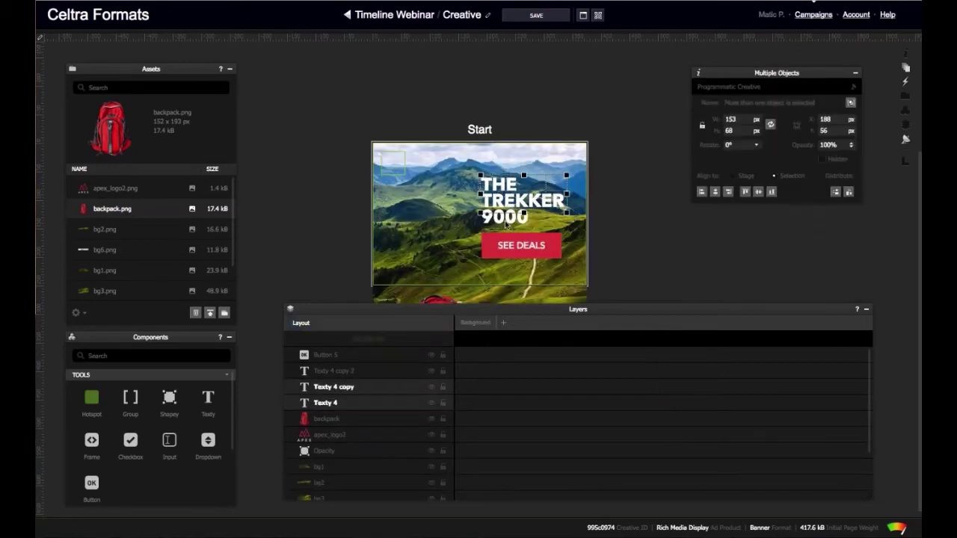
{"action": "left_click", "coordinate": [504, 220], "text": "shift"}
{"action": "left_click", "coordinate": [507, 249], "text": "shift"}
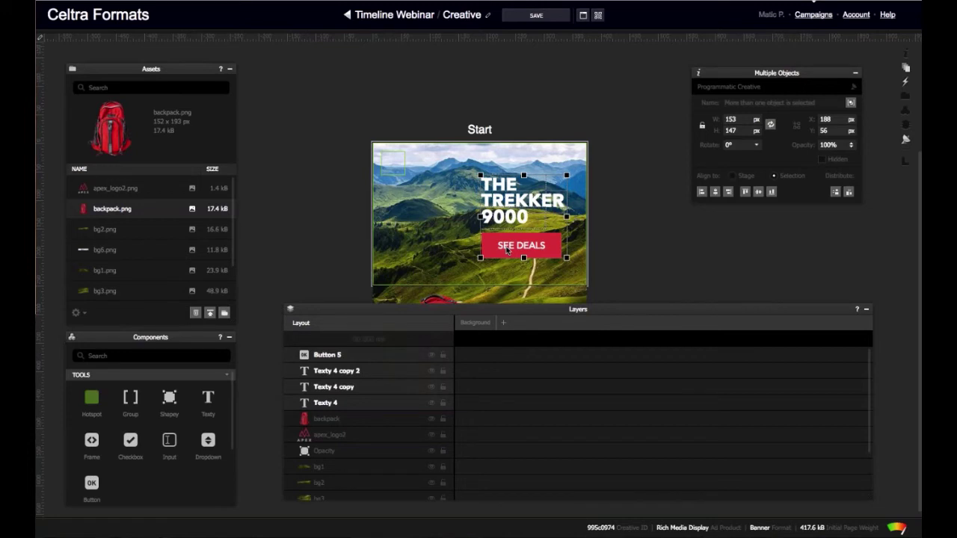
{"action": "key", "text": "shift+Right"}
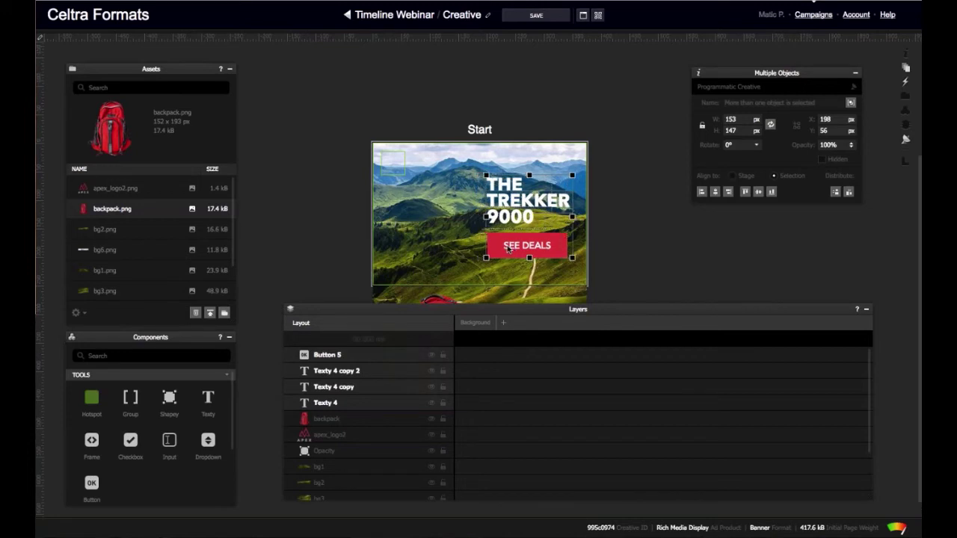
Add Position Y and Opacity keyframes at 01:650 on the Background timeline for the three headline lines and the button.
{"action": "left_click", "coordinate": [476, 323]}
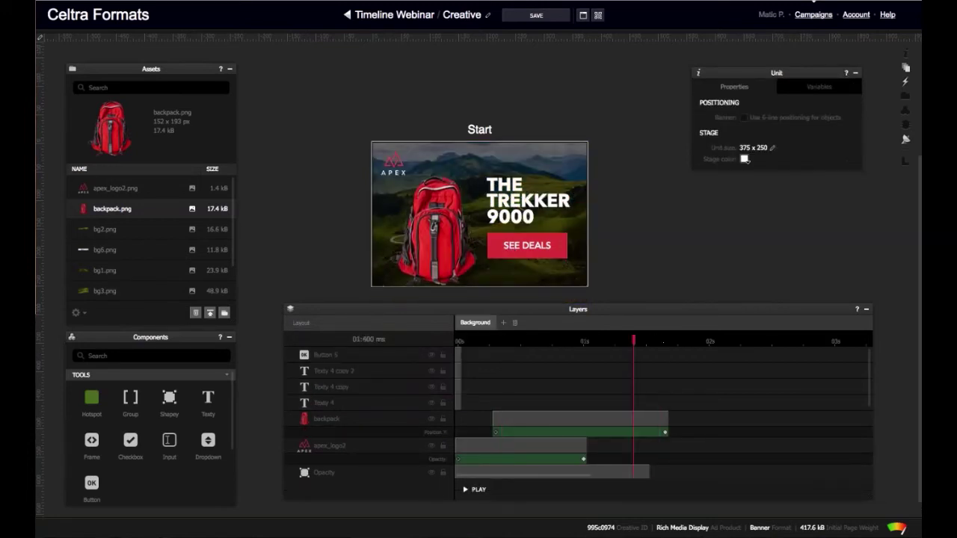
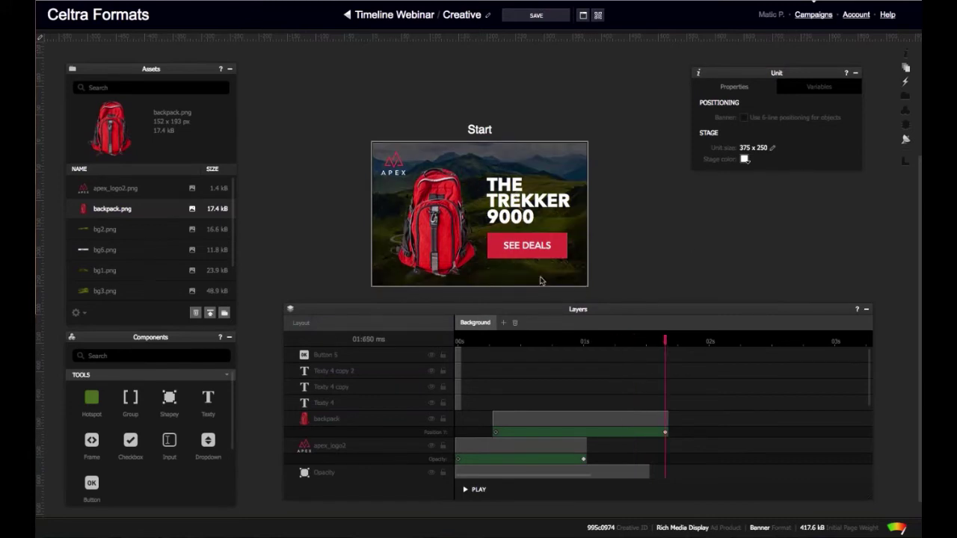
{"action": "left_click", "coordinate": [527, 247]}
{"action": "left_click", "coordinate": [510, 202], "text": "shift"}
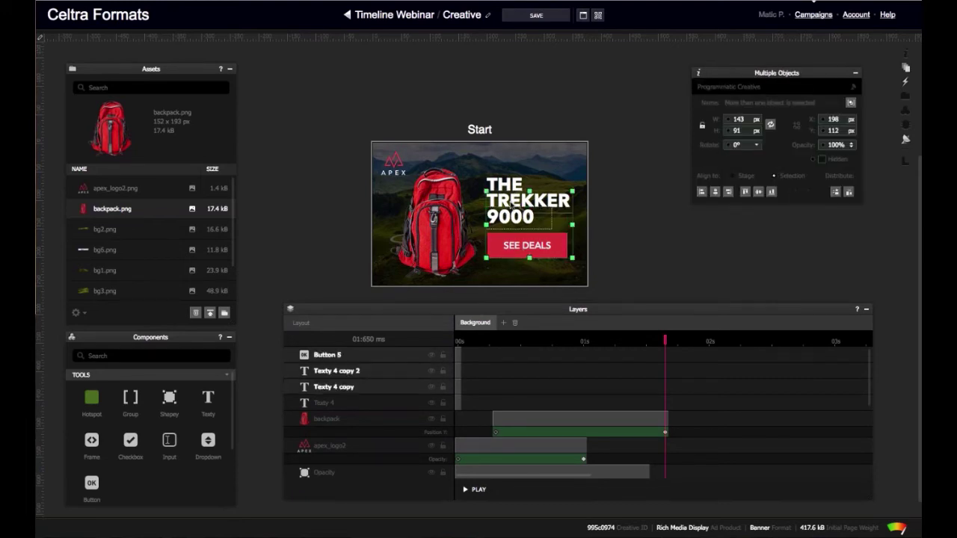
{"action": "left_click", "coordinate": [507, 185], "text": "shift"}
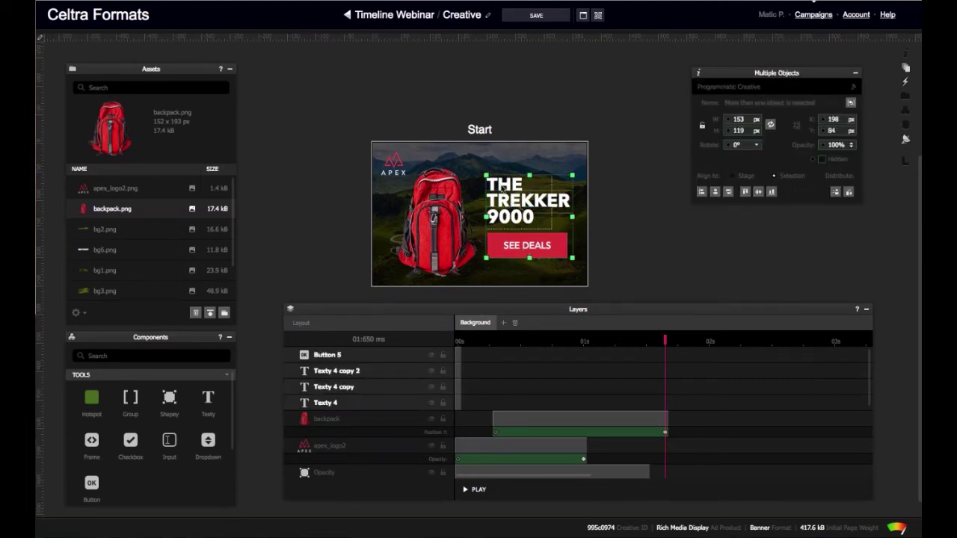
{"action": "left_click", "coordinate": [823, 131]}
{"action": "left_click", "coordinate": [823, 145]}
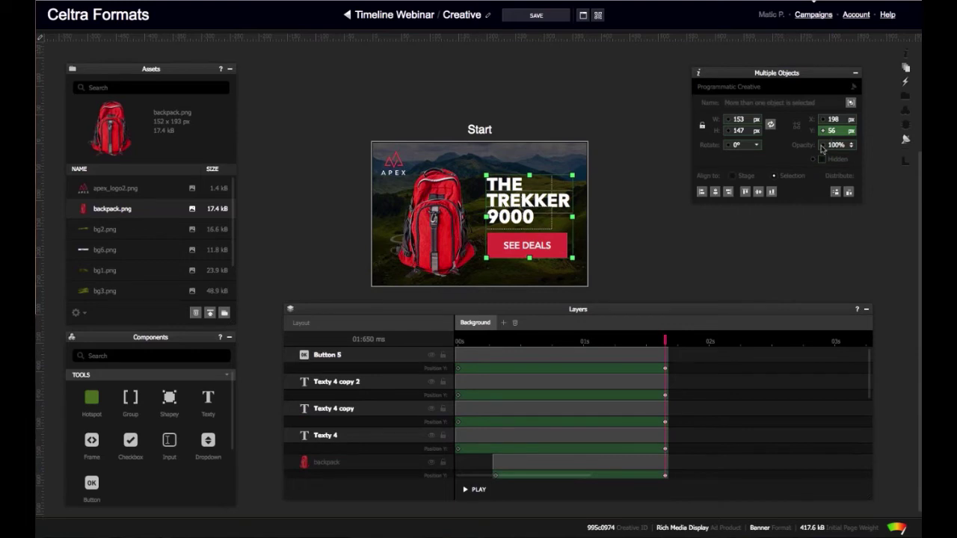
{"action": "left_click", "coordinate": [642, 243]}
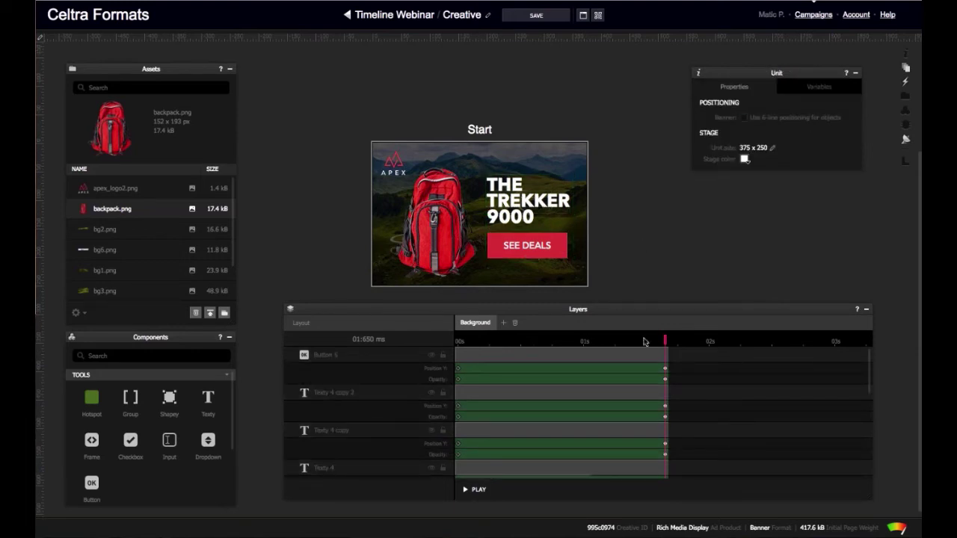
In the Layout state, select the three headline lines and the button and set their opacity to 0%.
{"action": "left_click", "coordinate": [353, 324]}
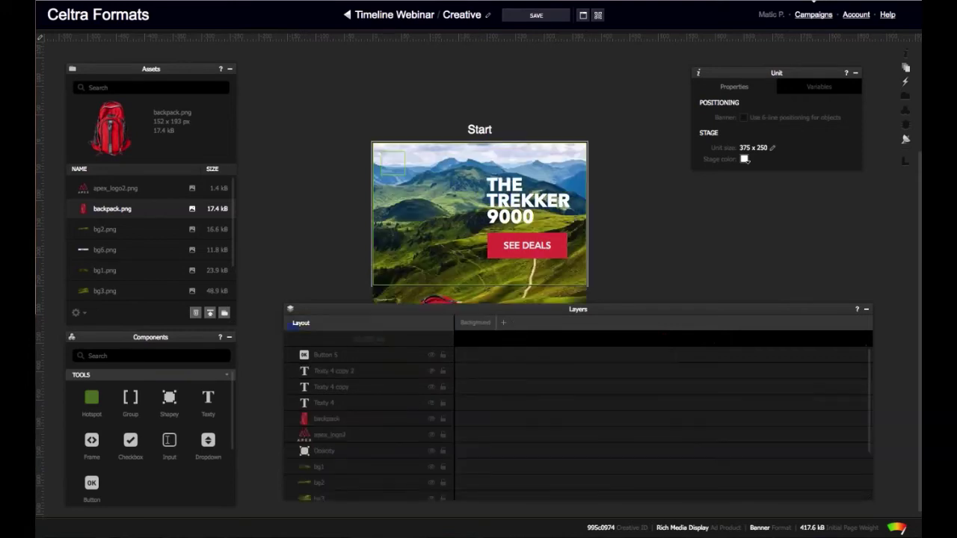
{"action": "left_click", "coordinate": [538, 245]}
{"action": "left_click", "coordinate": [511, 209]}
{"action": "left_click", "coordinate": [511, 216]}
{"action": "left_click", "coordinate": [511, 217]}
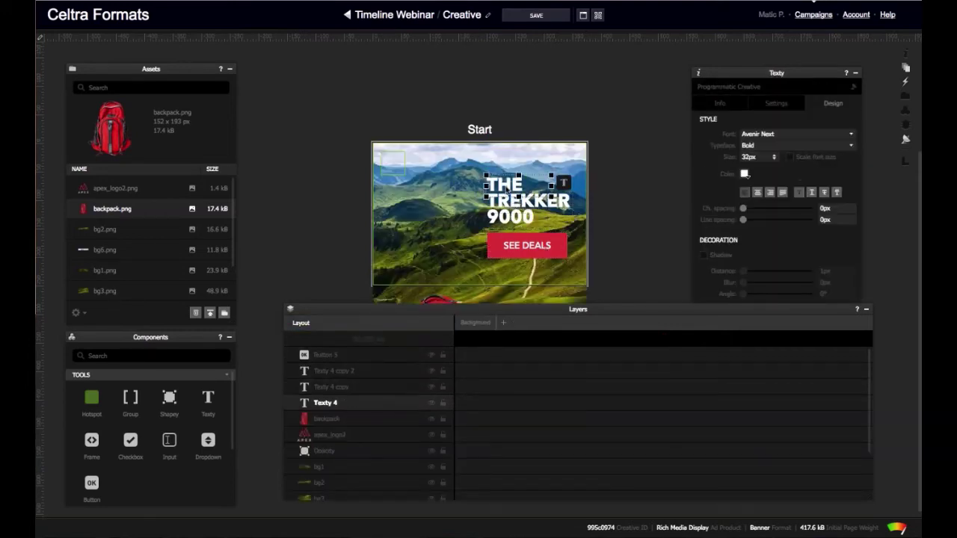
{"action": "left_click", "coordinate": [508, 217], "text": "shift"}
{"action": "left_click", "coordinate": [509, 217], "text": "shift"}
{"action": "left_click", "coordinate": [510, 251], "text": "shift"}
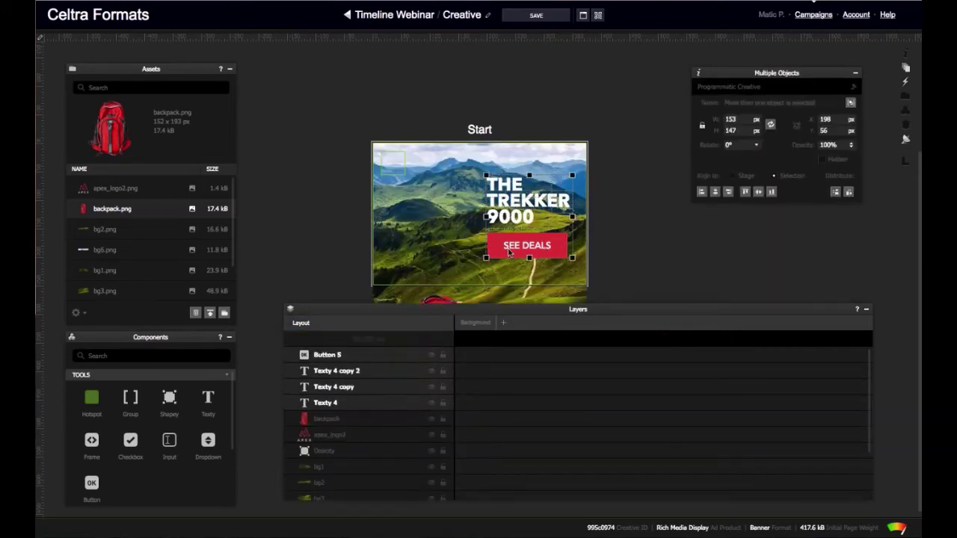
{"action": "left_click", "coordinate": [811, 147]}
{"action": "type", "text": "0"}
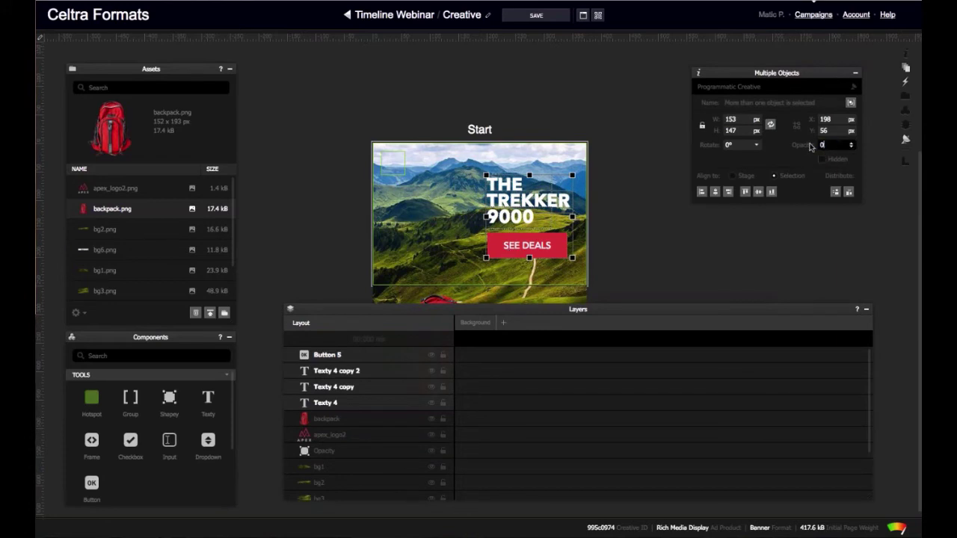
{"action": "key", "text": "Return"}
{"action": "left_click", "coordinate": [589, 249]}
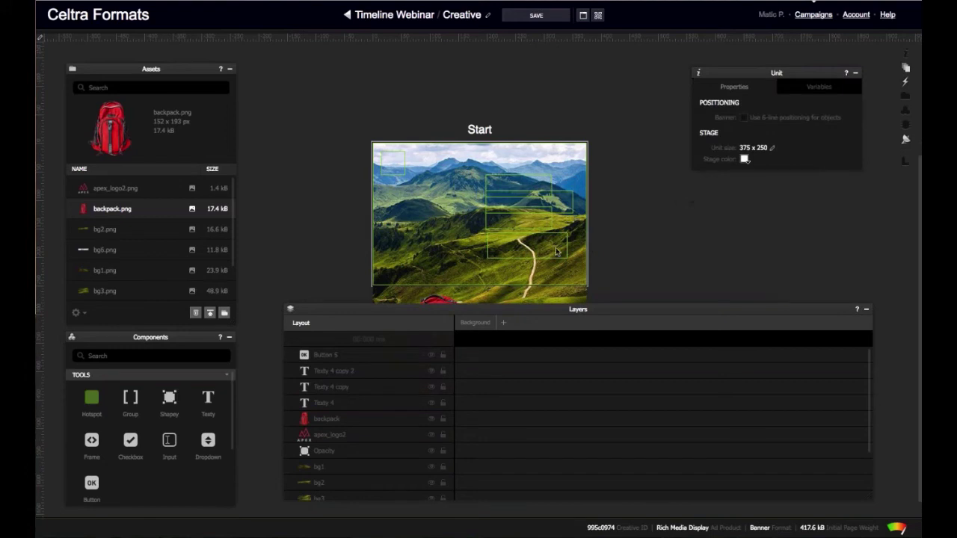
Move the transparent button down to Y 188 px in the Layout state.
{"action": "left_click", "coordinate": [556, 252]}
{"action": "key", "text": "shift+Down"}
{"action": "key", "text": "shift+Down"}
{"action": "key", "text": "shift+Down"}
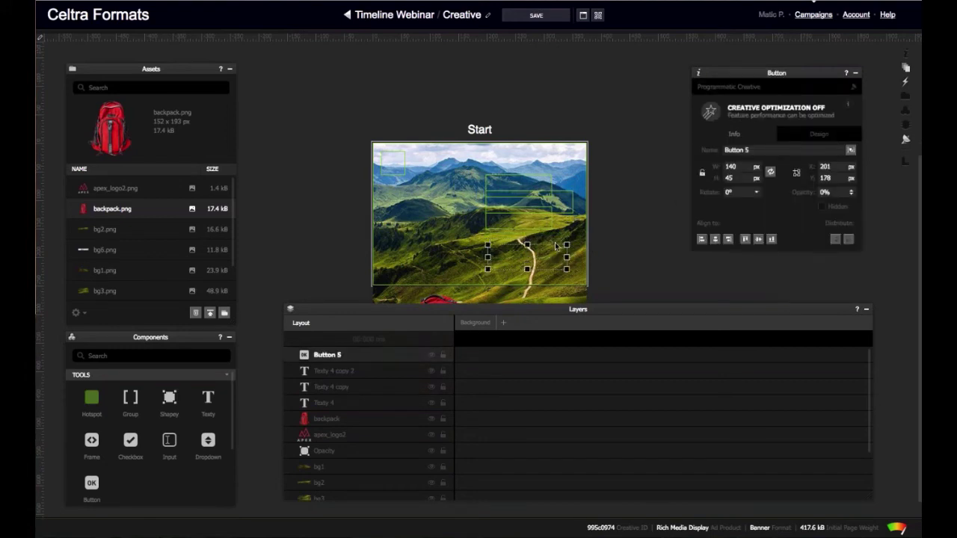
Move the three transparent headline lines down about 30 px in the Layout state, keeping their spacing above the button.
{"action": "left_click", "coordinate": [532, 223]}
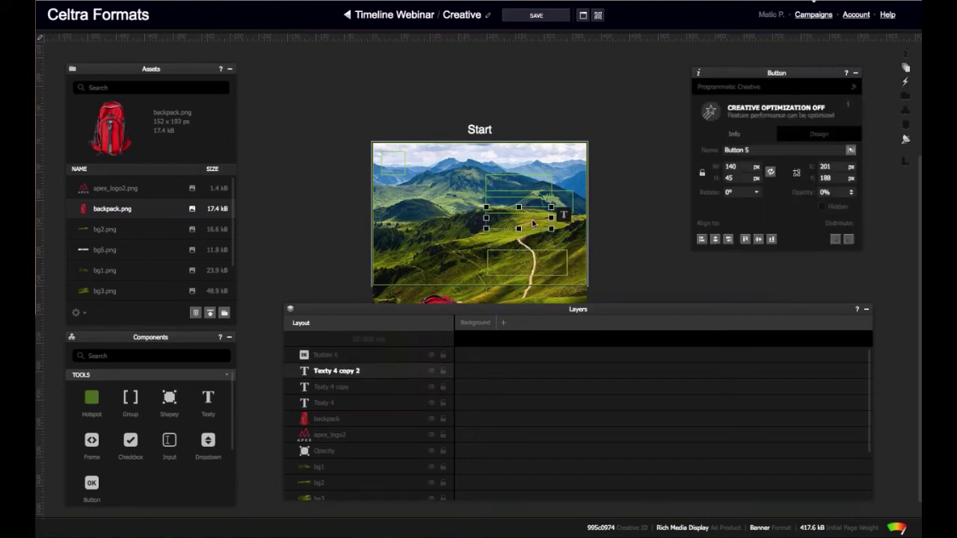
{"action": "key", "text": "shift+Down"}
{"action": "left_click", "coordinate": [532, 223]}
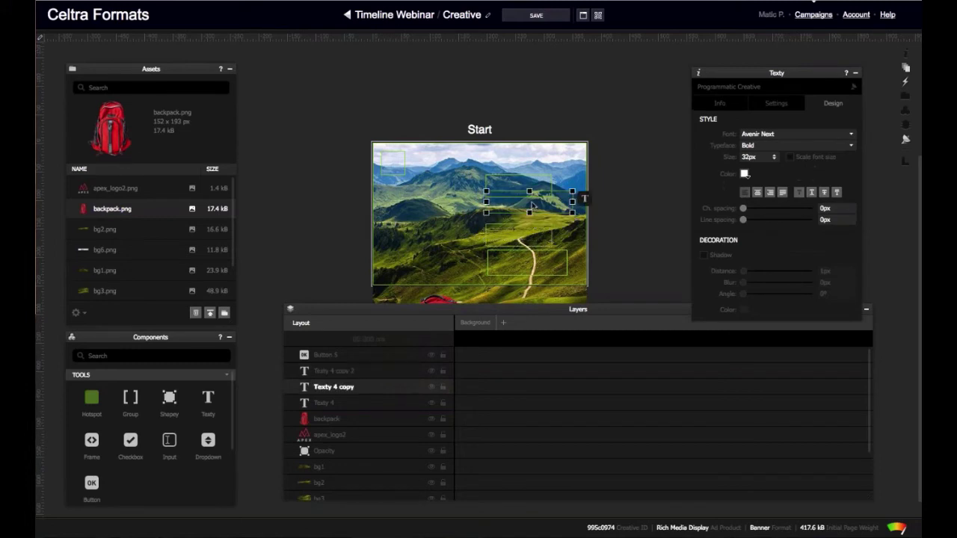
On the Background timeline, move the starting Position Y and Opacity keyframes of the button and three headline lines to 00:950, and set the playhead there.
{"action": "left_click", "coordinate": [476, 322]}
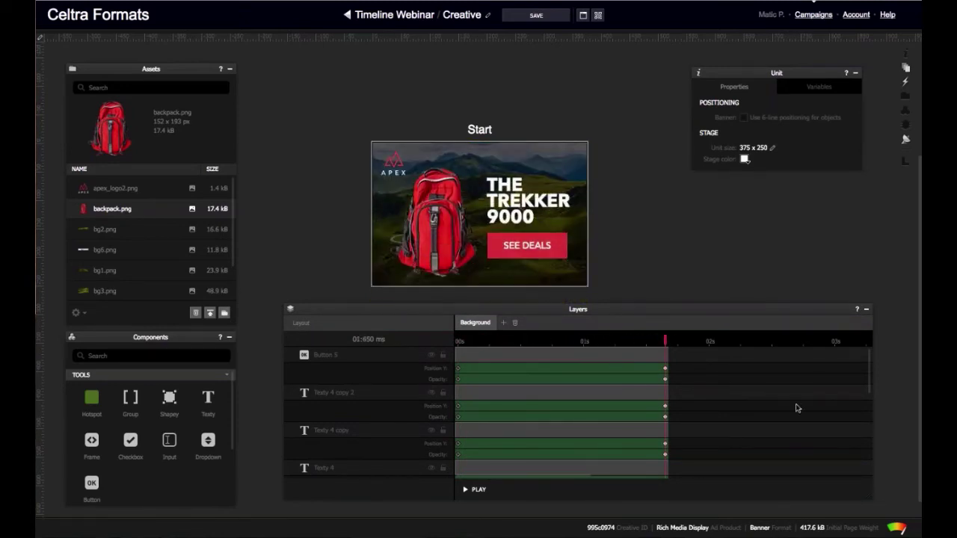
{"action": "left_click_drag", "start_coordinate": [457, 370], "coordinate": [459, 453]}
{"action": "scroll", "coordinate": [477, 431], "scroll_direction": "down", "scroll_amount": 1}
{"action": "left_click", "coordinate": [477, 432]}
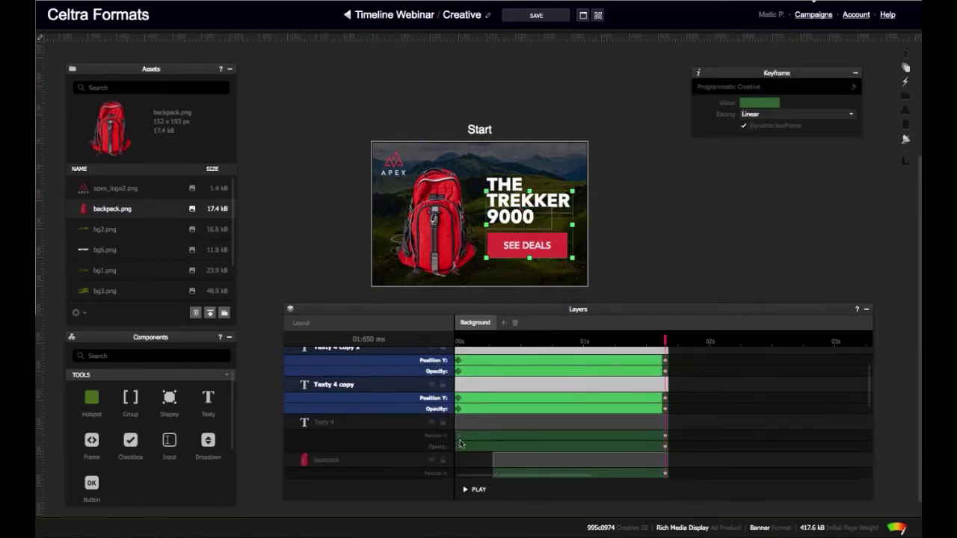
{"action": "scroll", "coordinate": [474, 438], "scroll_direction": "down", "scroll_amount": 1}
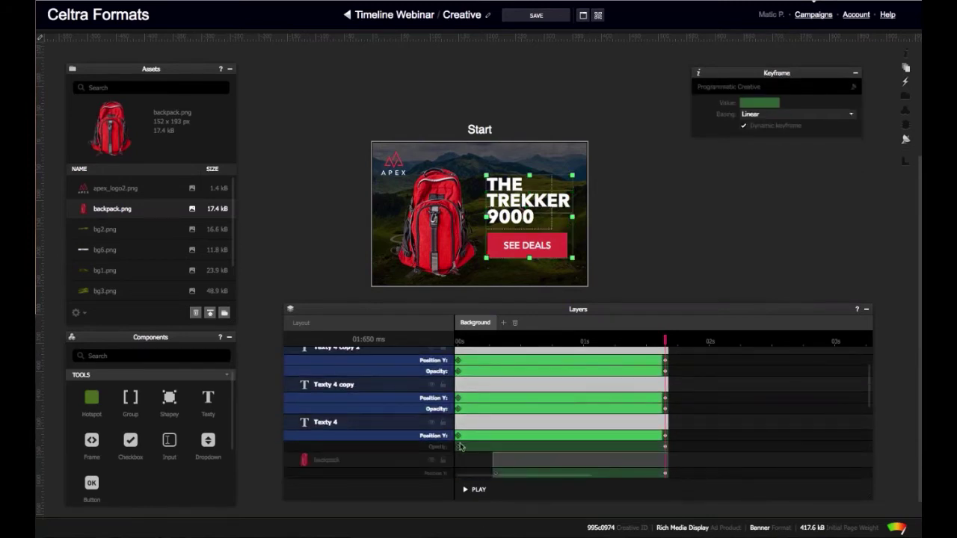
{"action": "left_click", "coordinate": [577, 449]}
{"action": "scroll", "coordinate": [598, 426], "scroll_direction": "up", "scroll_amount": 2}
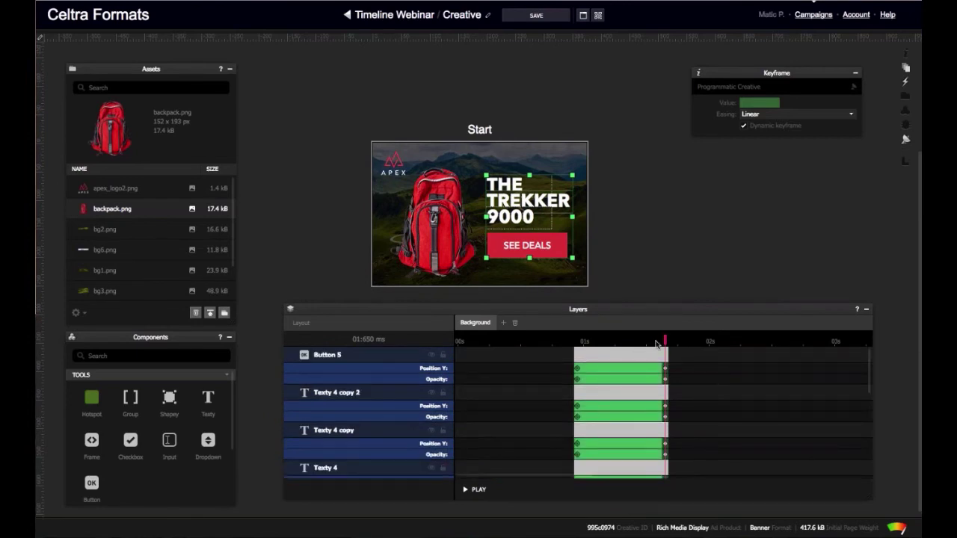
{"action": "left_click_drag", "start_coordinate": [656, 343], "coordinate": [577, 364]}
{"action": "left_click", "coordinate": [638, 262]}
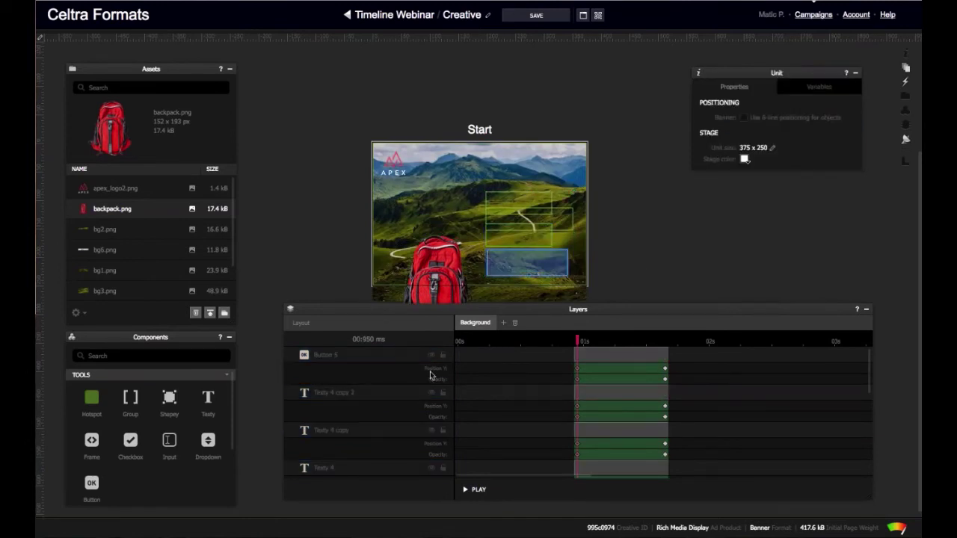
Reorder the layers to run Texty 4, Texty 4 copy, Texty 4 copy 2, then Button 5, above the backpack.
{"action": "left_click_drag", "start_coordinate": [344, 361], "coordinate": [387, 421]}
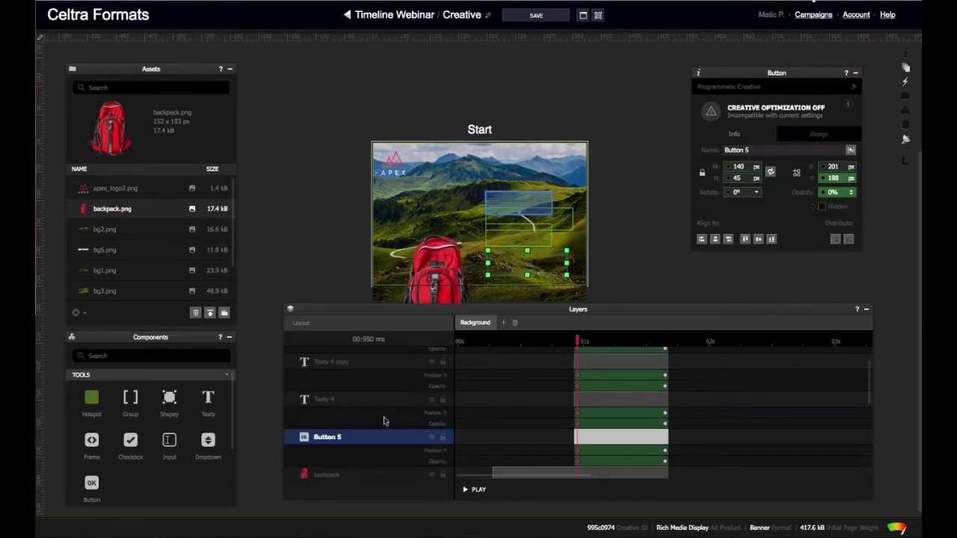
{"action": "left_click", "coordinate": [366, 355]}
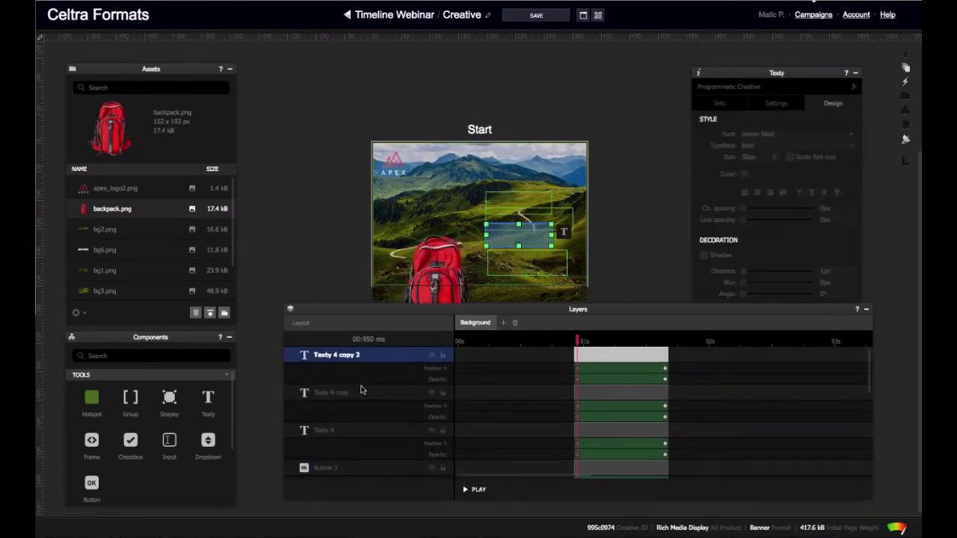
{"action": "left_click_drag", "start_coordinate": [359, 433], "coordinate": [359, 357]}
{"action": "left_click_drag", "start_coordinate": [367, 393], "coordinate": [376, 437]}
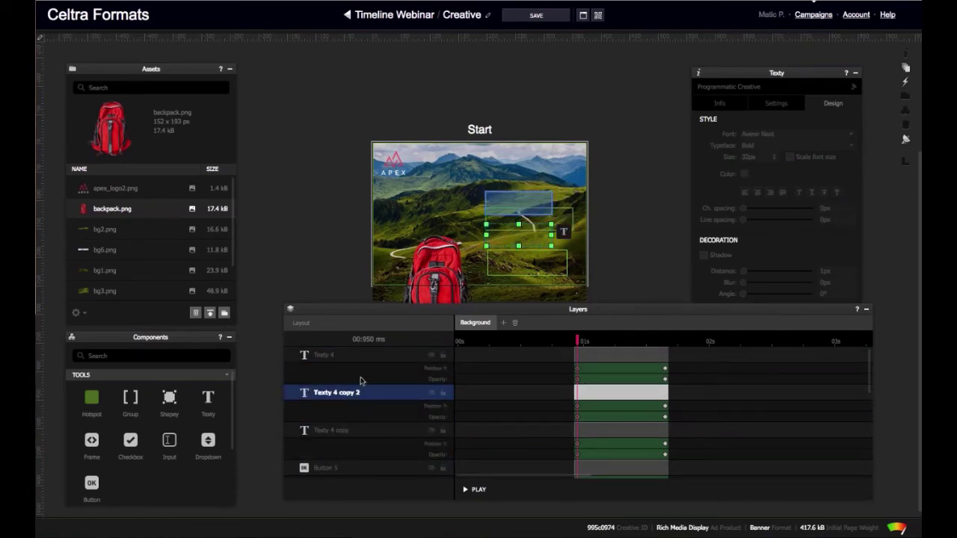
{"action": "left_click", "coordinate": [365, 430]}
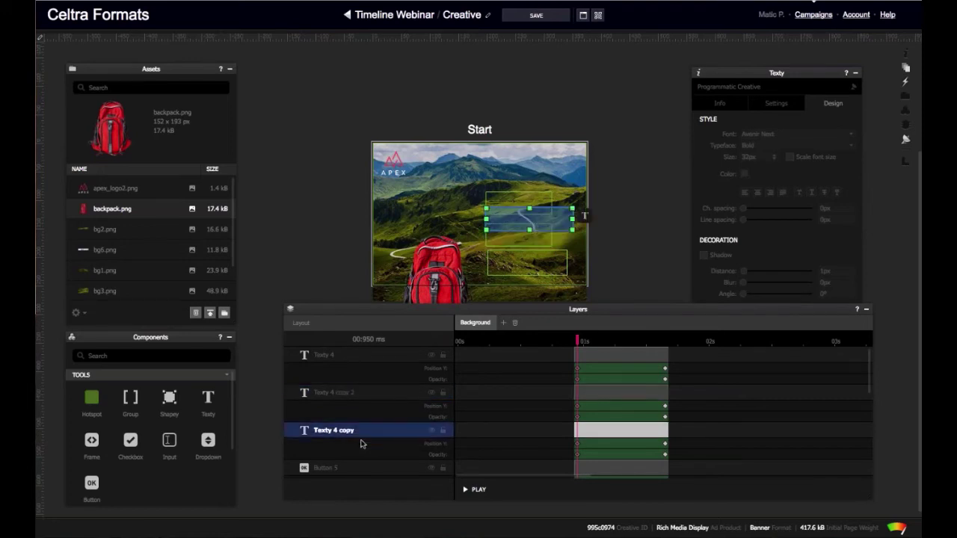
{"action": "left_click_drag", "start_coordinate": [381, 436], "coordinate": [374, 396]}
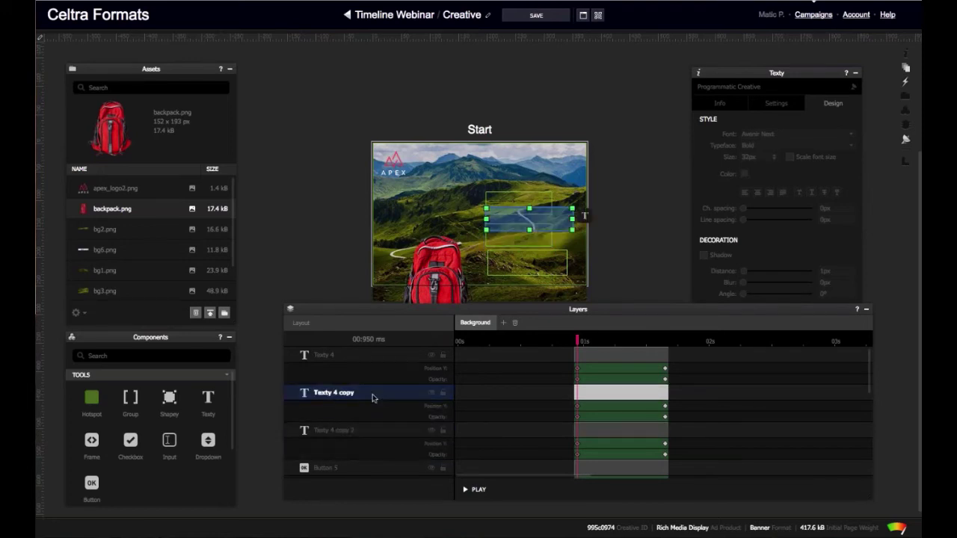
Shift all Position Y and Opacity keyframes of Texty 4 earlier, starting at about 00:700.
{"action": "left_click", "coordinate": [363, 357]}
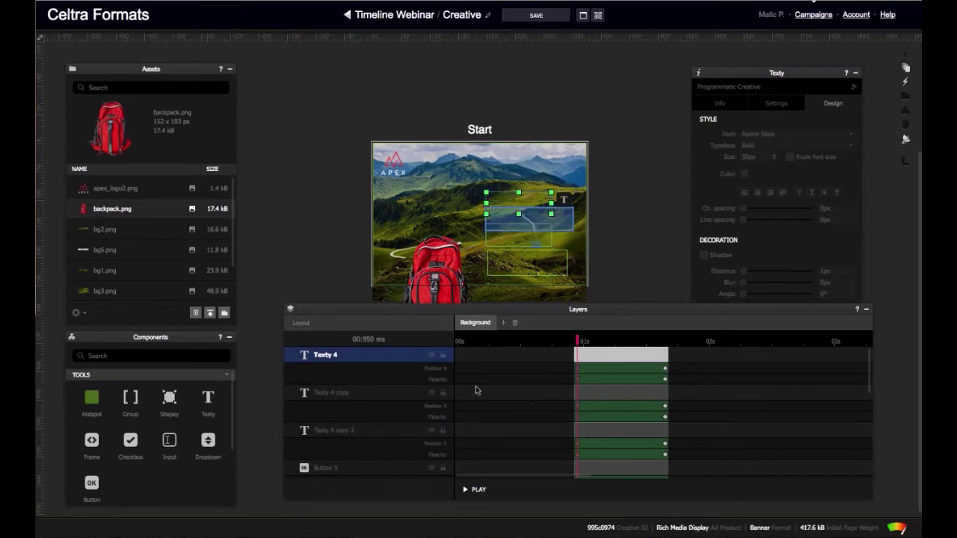
{"action": "left_click", "coordinate": [415, 367]}
{"action": "left_click", "coordinate": [438, 380], "text": "shift"}
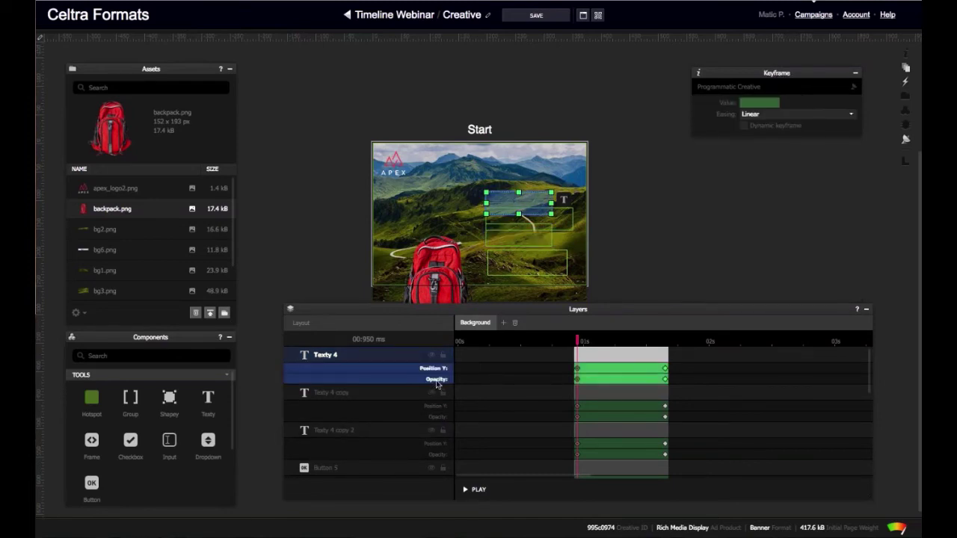
{"action": "left_click_drag", "start_coordinate": [576, 385], "coordinate": [544, 387]}
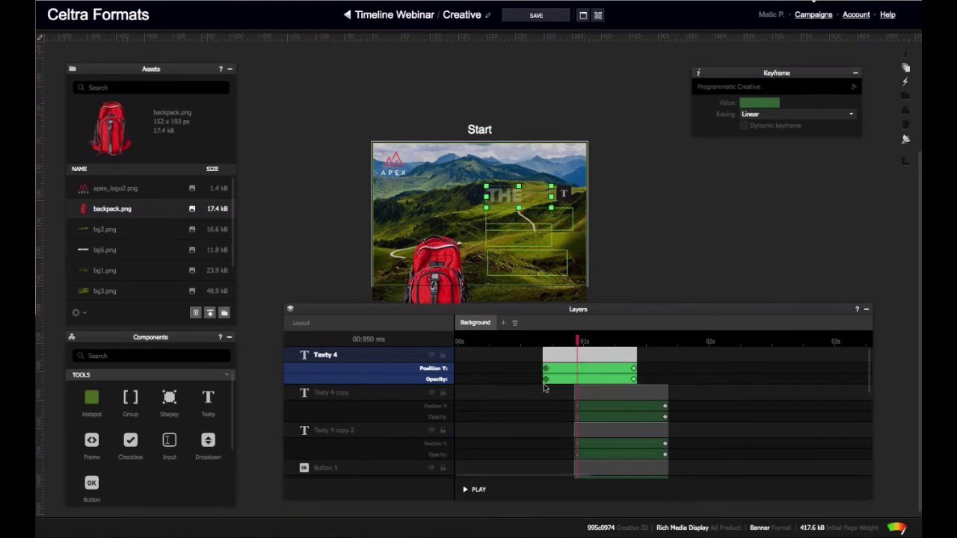
Shift all Position Y and Opacity keyframes of Texty 4 copy earlier, starting at about 00:800.
{"action": "left_click", "coordinate": [438, 406]}
{"action": "left_click", "coordinate": [437, 417]}
{"action": "left_click", "coordinate": [438, 409], "text": "shift"}
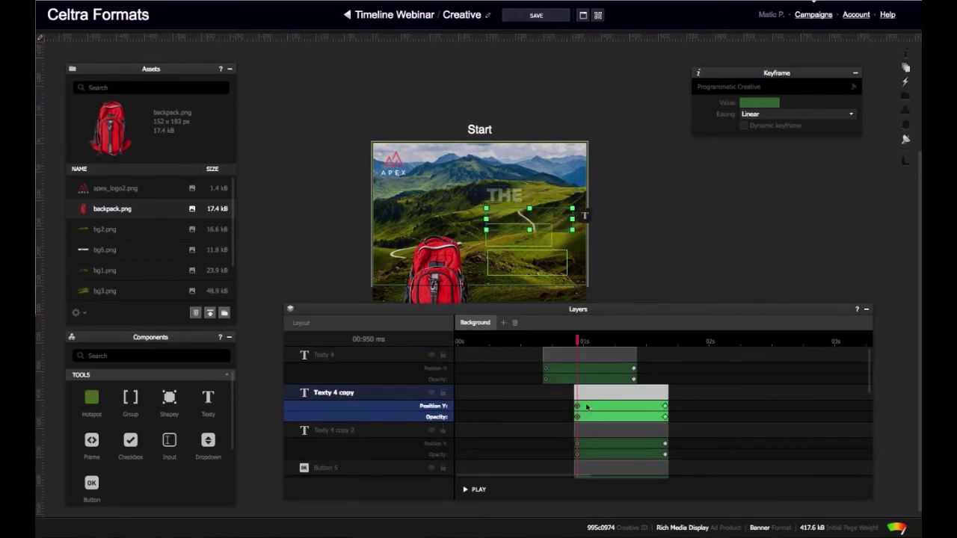
{"action": "left_click_drag", "start_coordinate": [580, 410], "coordinate": [563, 408]}
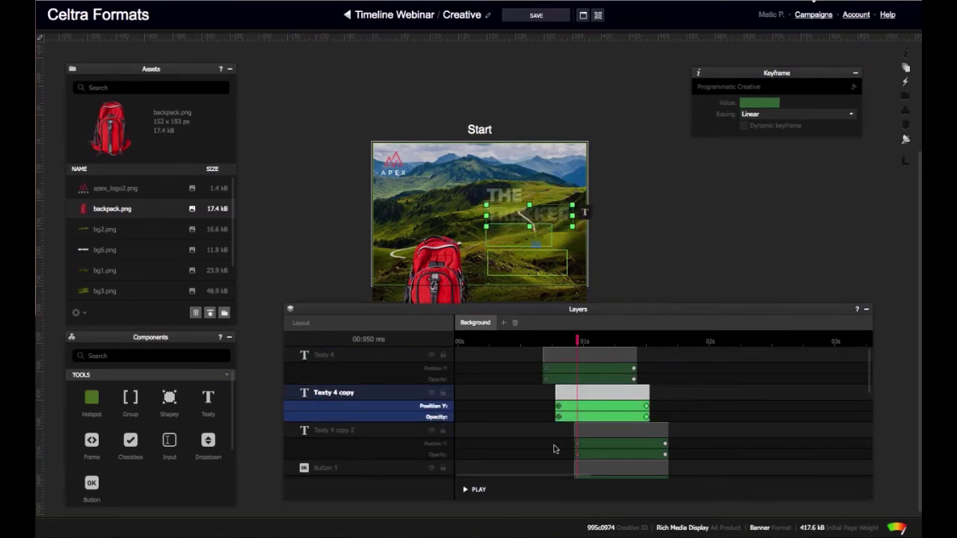
Delay Button 5's Position Y and Opacity keyframes so they end at 01:850, and play the timeline to preview the staggered entrance.
{"action": "scroll", "coordinate": [621, 444], "scroll_direction": "down", "scroll_amount": 1}
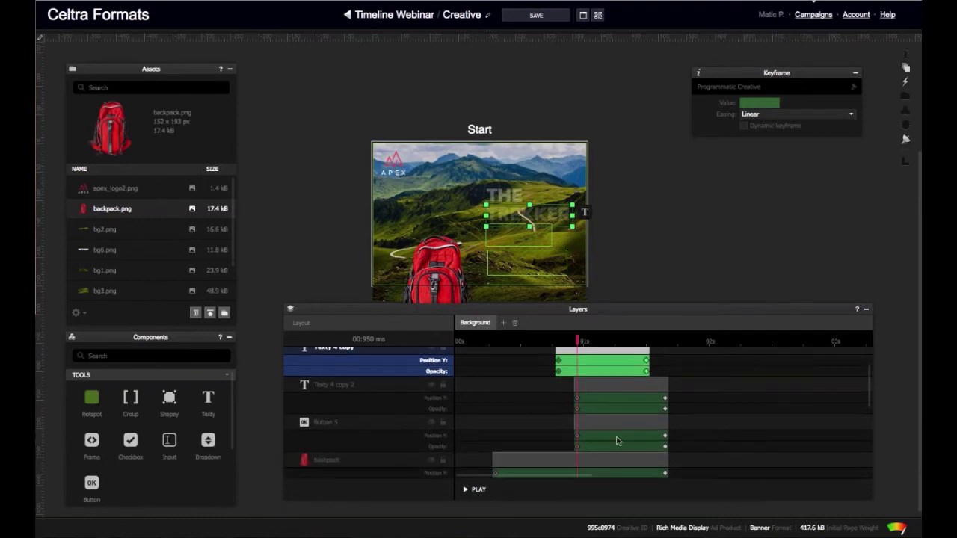
{"action": "left_click", "coordinate": [430, 440]}
{"action": "left_click_drag", "start_coordinate": [581, 438], "coordinate": [602, 441]}
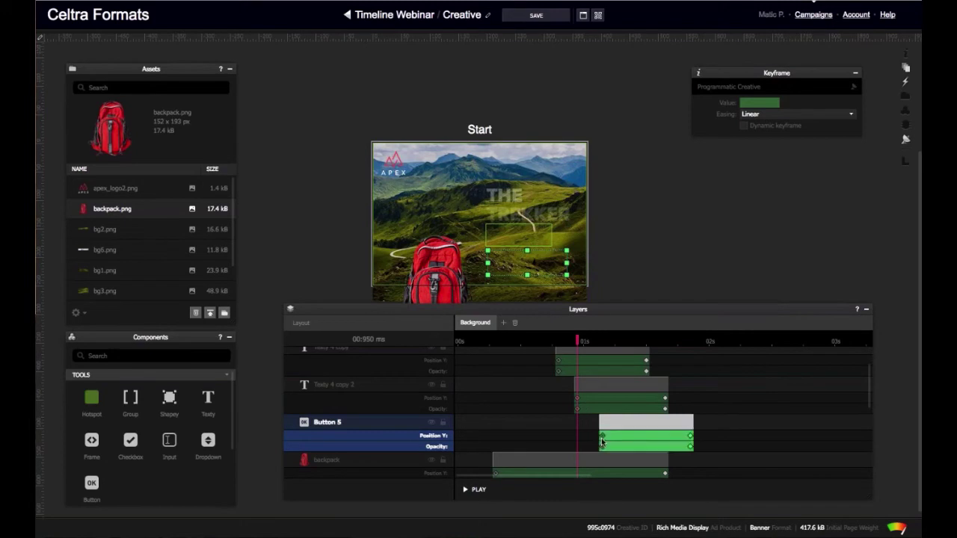
{"action": "scroll", "coordinate": [615, 430], "scroll_direction": "up", "scroll_amount": 1}
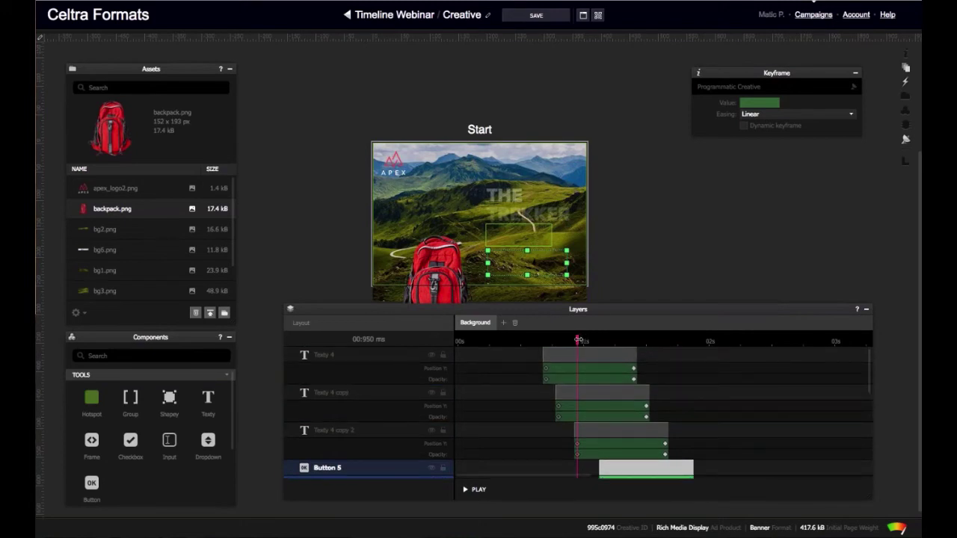
{"action": "key", "text": "space"}
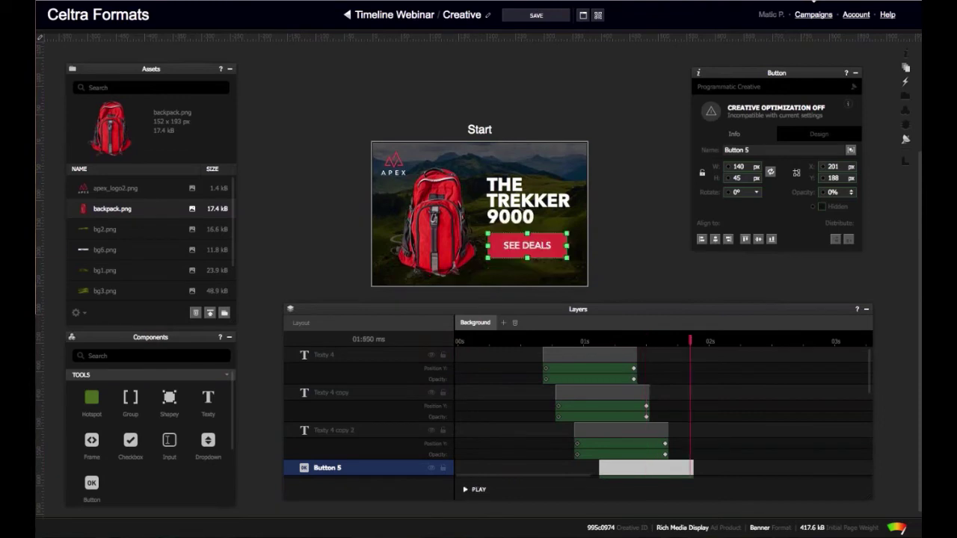
{"action": "key", "text": "space"}
Set the easing to Ease out on the starting Position Y and Opacity keyframes of the three headline lines and the button.
{"action": "left_click", "coordinate": [546, 370]}
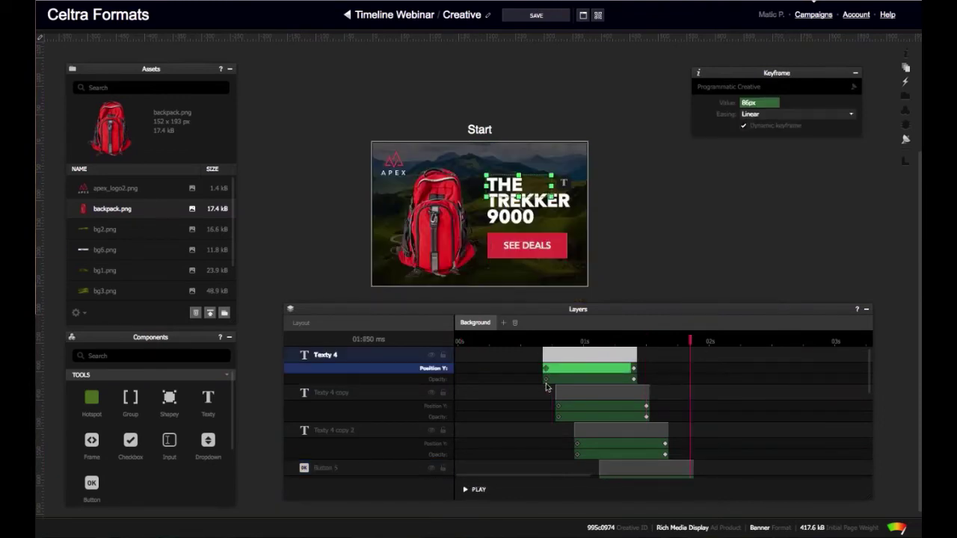
{"action": "left_click", "coordinate": [547, 379], "text": "shift"}
{"action": "left_click", "coordinate": [557, 406], "text": "shift"}
{"action": "left_click", "coordinate": [557, 417], "text": "shift"}
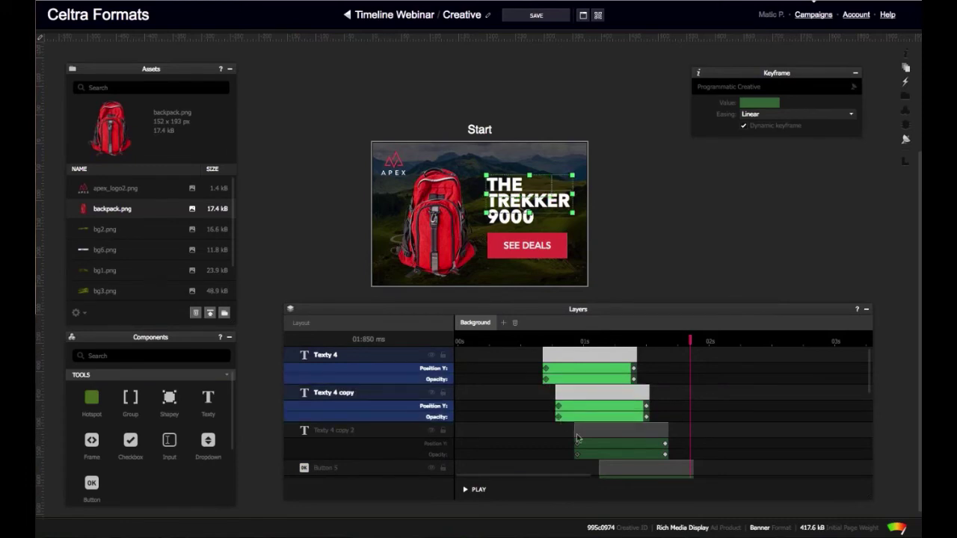
{"action": "left_click", "coordinate": [576, 438], "text": "shift"}
{"action": "scroll", "coordinate": [613, 426], "scroll_direction": "down", "scroll_amount": 3}
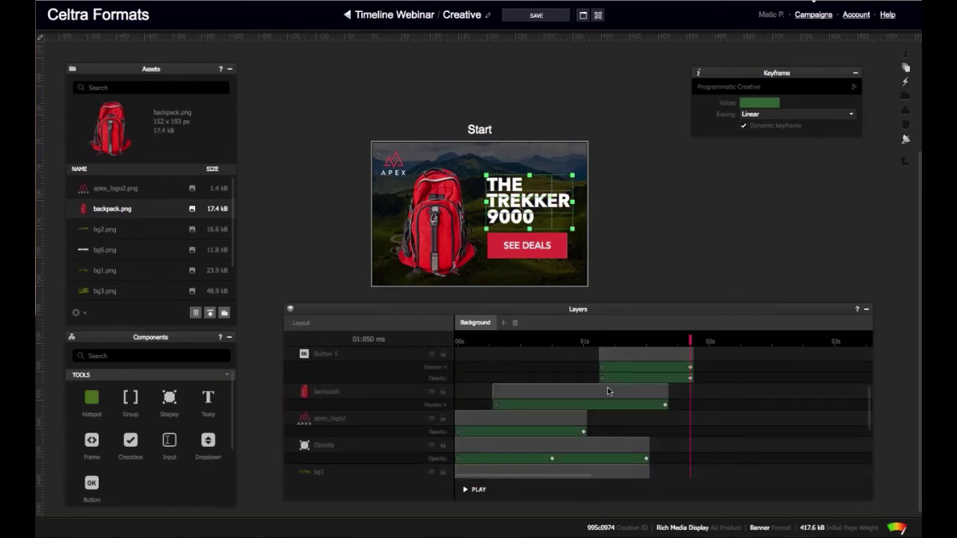
{"action": "scroll", "coordinate": [608, 391], "scroll_direction": "up", "scroll_amount": 3}
{"action": "left_click", "coordinate": [602, 436], "text": "shift"}
{"action": "left_click", "coordinate": [602, 447], "text": "shift"}
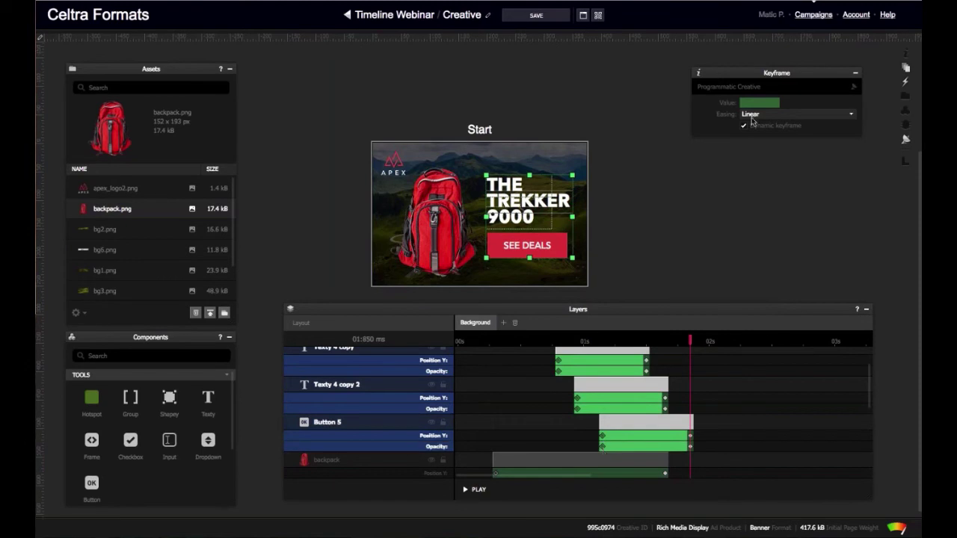
{"action": "left_click", "coordinate": [751, 116]}
{"action": "left_click", "coordinate": [779, 152]}
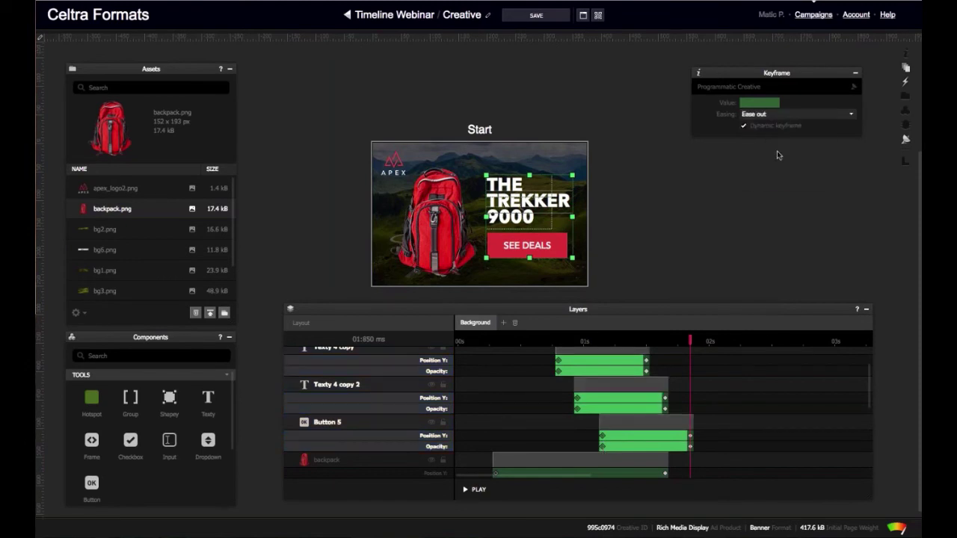
Play the Background timeline to review the eased animation, moving the Layers panel clear of the banner.
{"action": "key", "text": "space"}
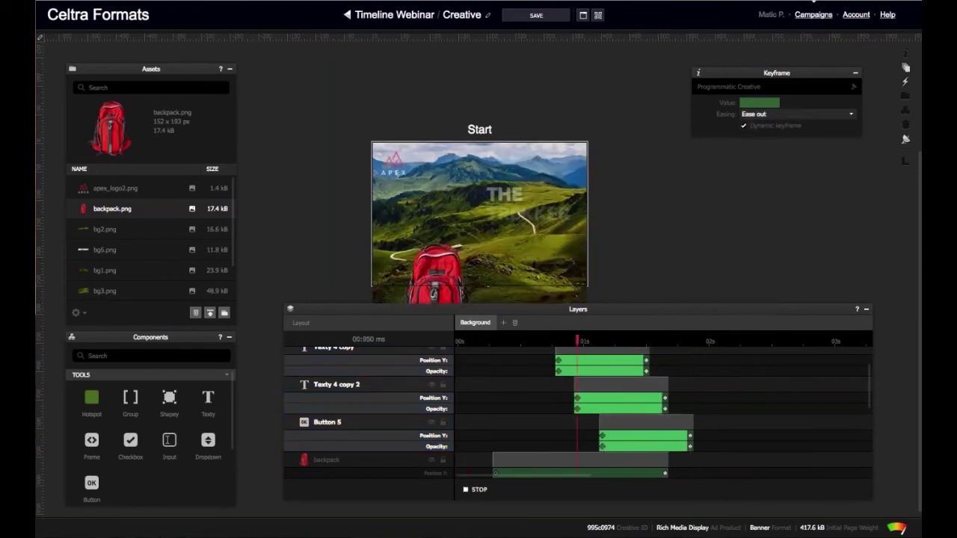
{"action": "left_click", "coordinate": [687, 218]}
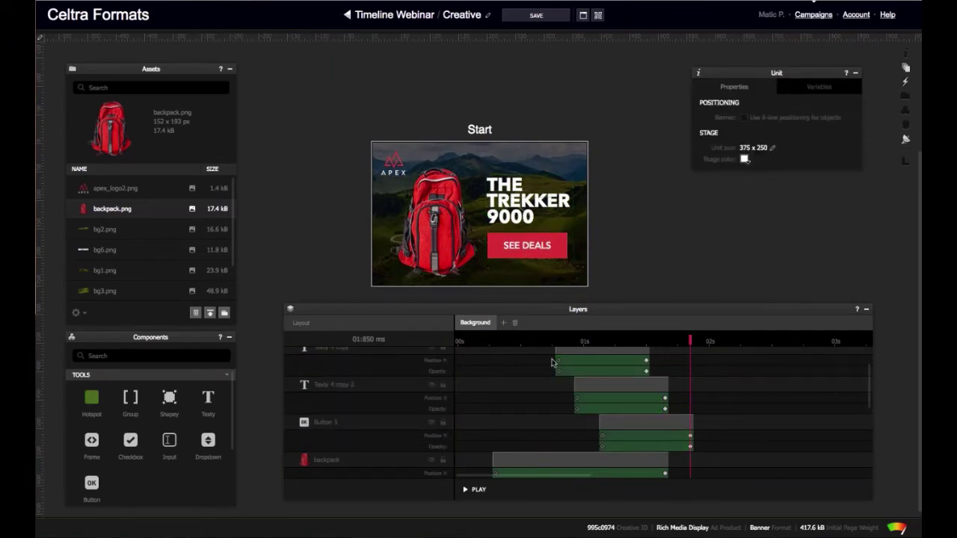
{"action": "left_click_drag", "start_coordinate": [559, 314], "coordinate": [512, 304]}
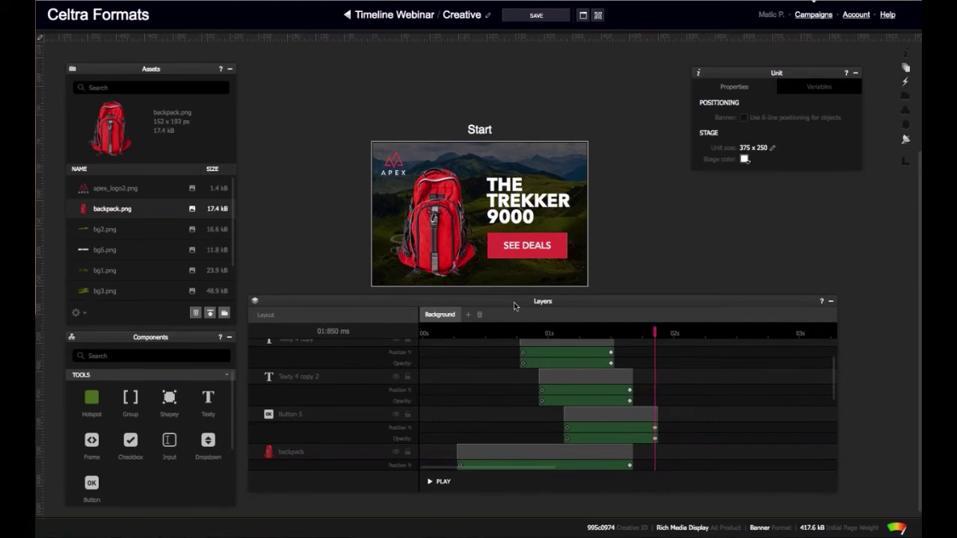
{"action": "key", "text": "space"}
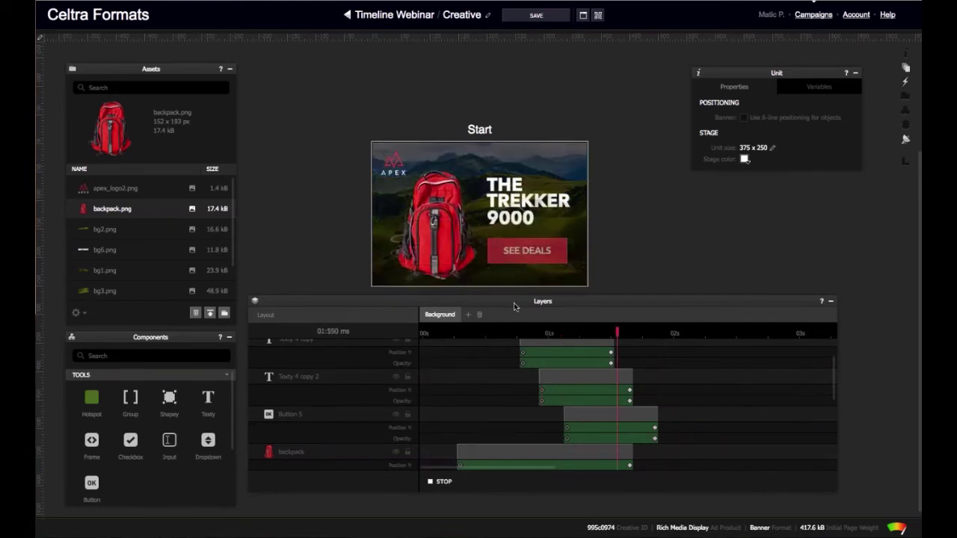
{"action": "left_click_drag", "start_coordinate": [574, 302], "coordinate": [573, 303]}
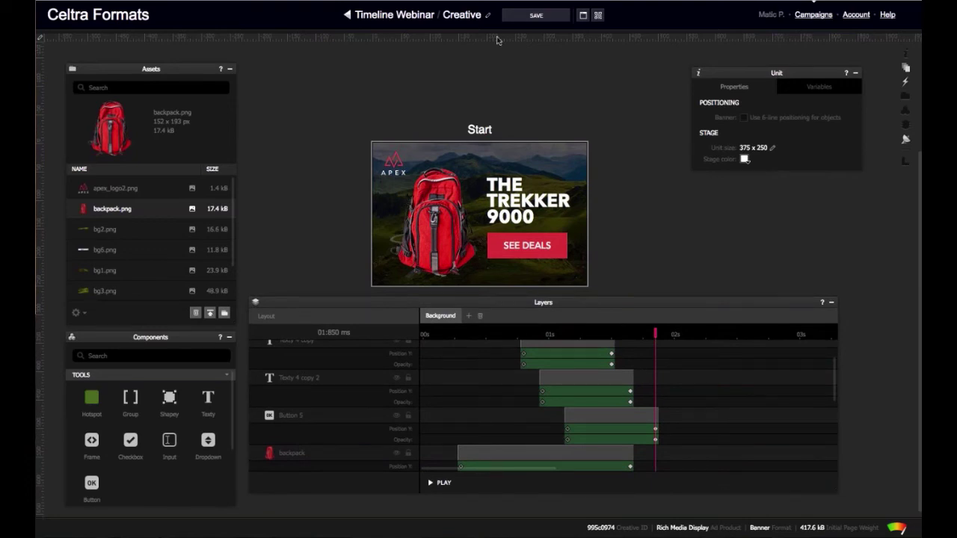
Save the creative and show the events and actions of the banner unit's Start page.
{"action": "left_click", "coordinate": [536, 15]}
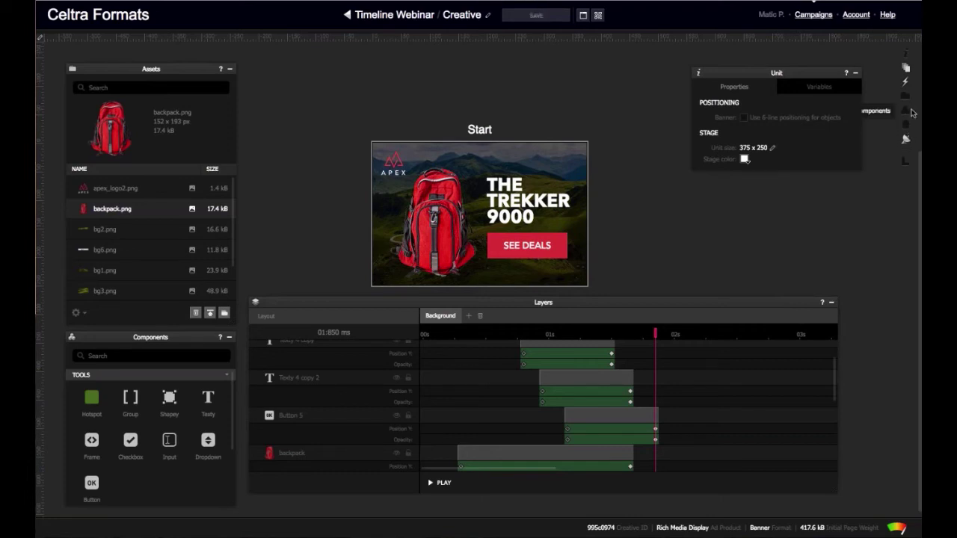
{"action": "left_click", "coordinate": [906, 82]}
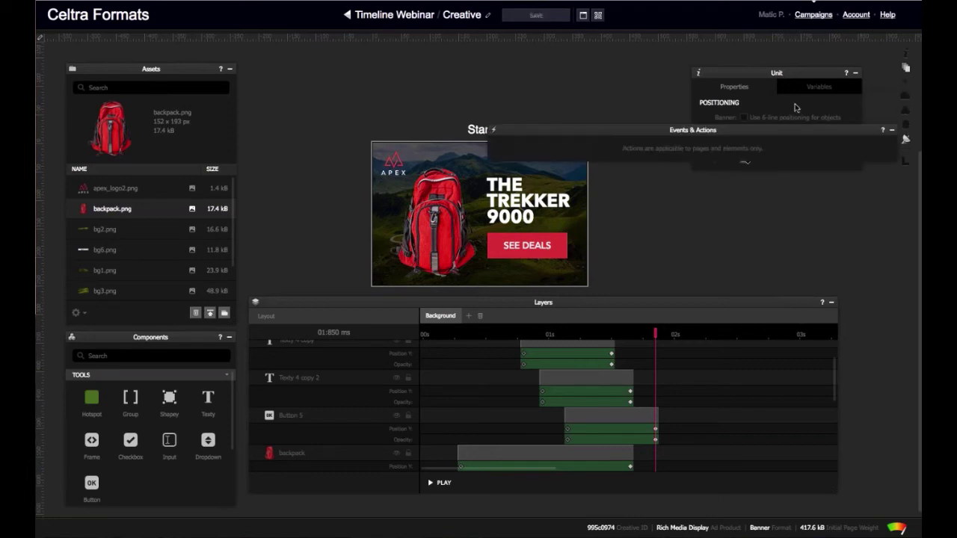
{"action": "left_click_drag", "start_coordinate": [561, 134], "coordinate": [522, 243]}
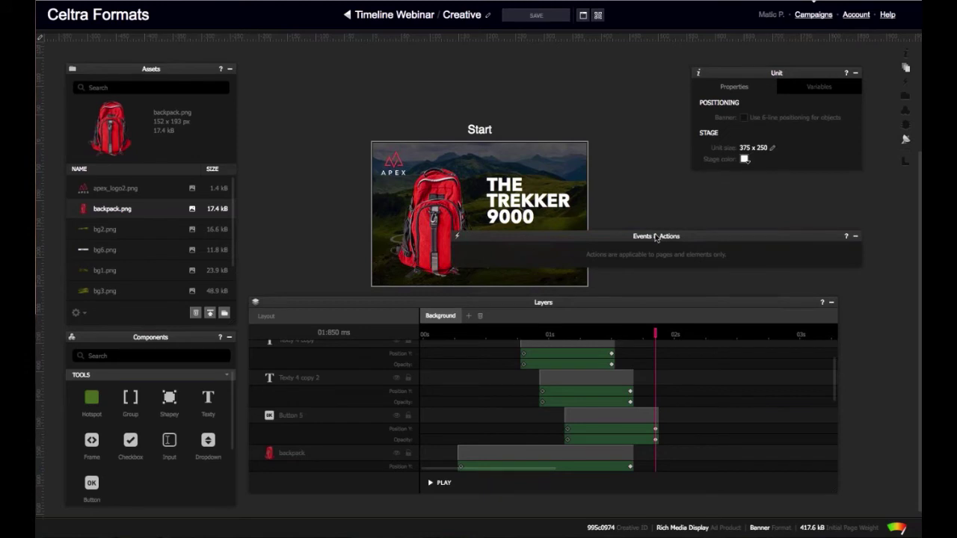
{"action": "left_click", "coordinate": [906, 69]}
{"action": "left_click", "coordinate": [515, 109]}
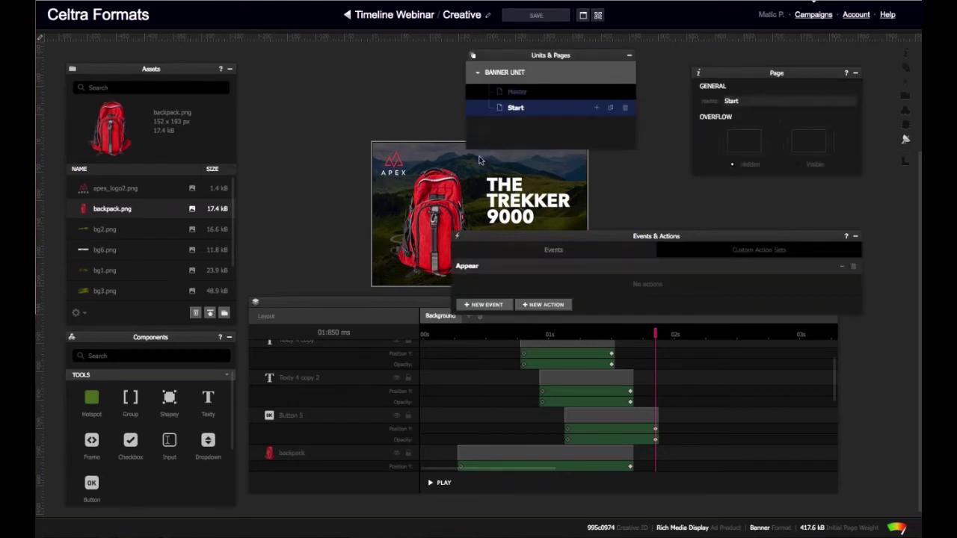
Add a Play Scene action to the Start page's Appear event and set its scene to Background.
{"action": "left_click", "coordinate": [484, 304]}
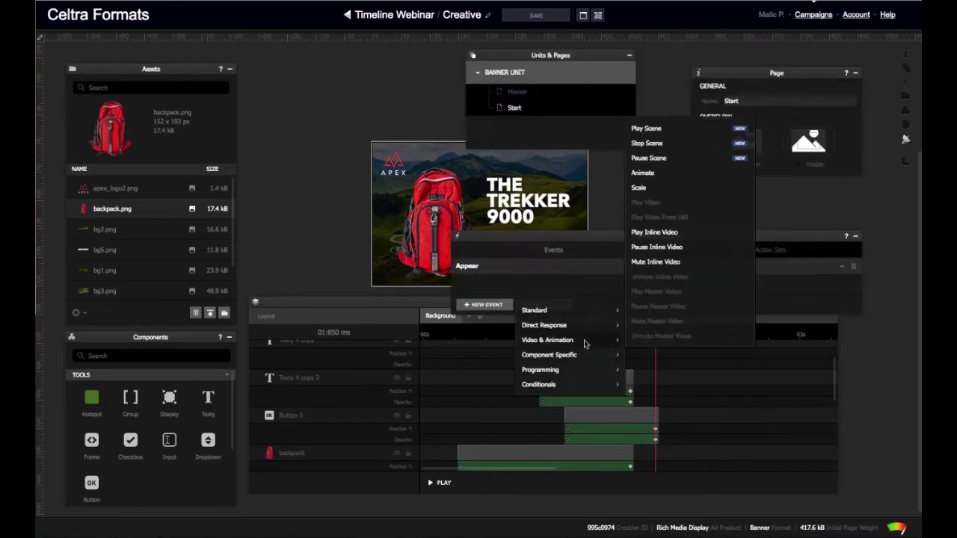
{"action": "left_click", "coordinate": [675, 130]}
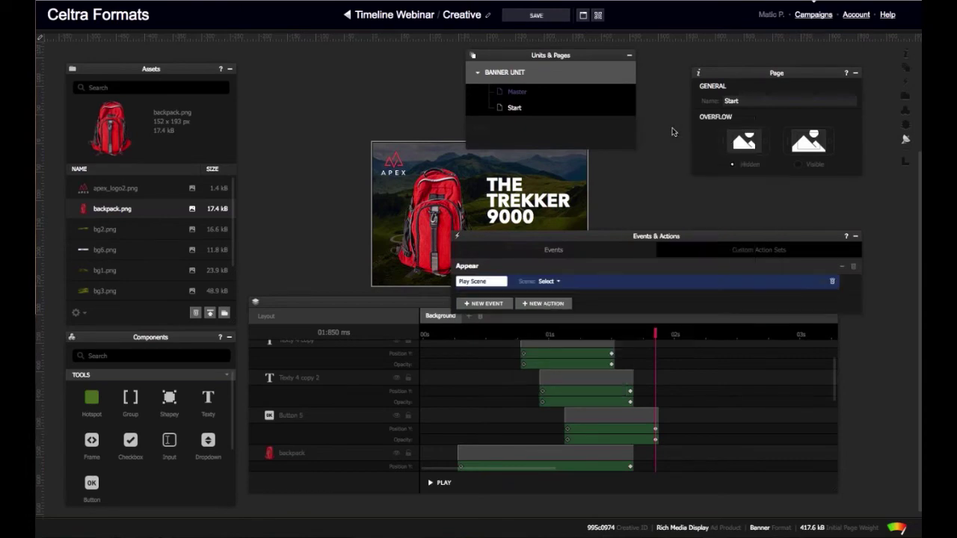
{"action": "left_click", "coordinate": [555, 282]}
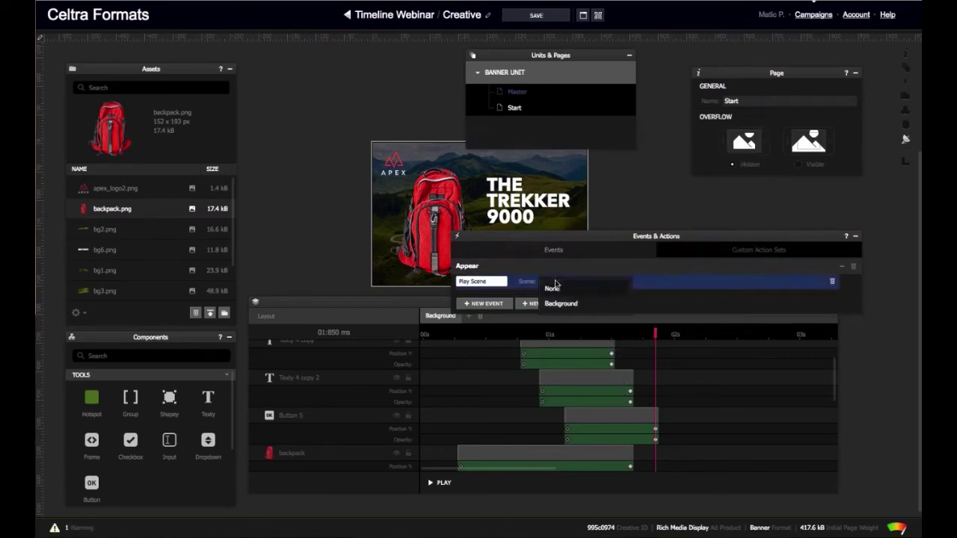
{"action": "left_click", "coordinate": [574, 303]}
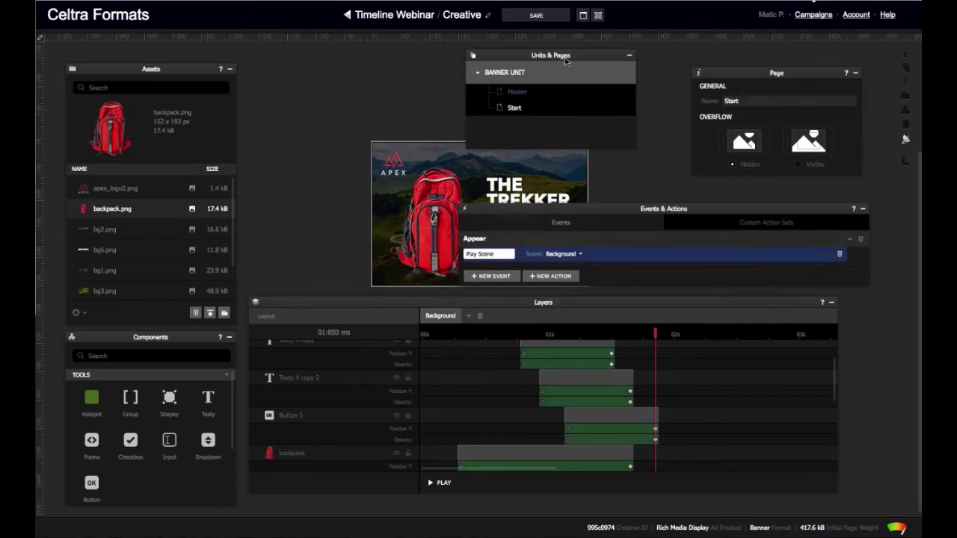
Clear the Units & Pages and Events & Actions panels off the banner and preview the creative.
{"action": "left_click", "coordinate": [480, 58]}
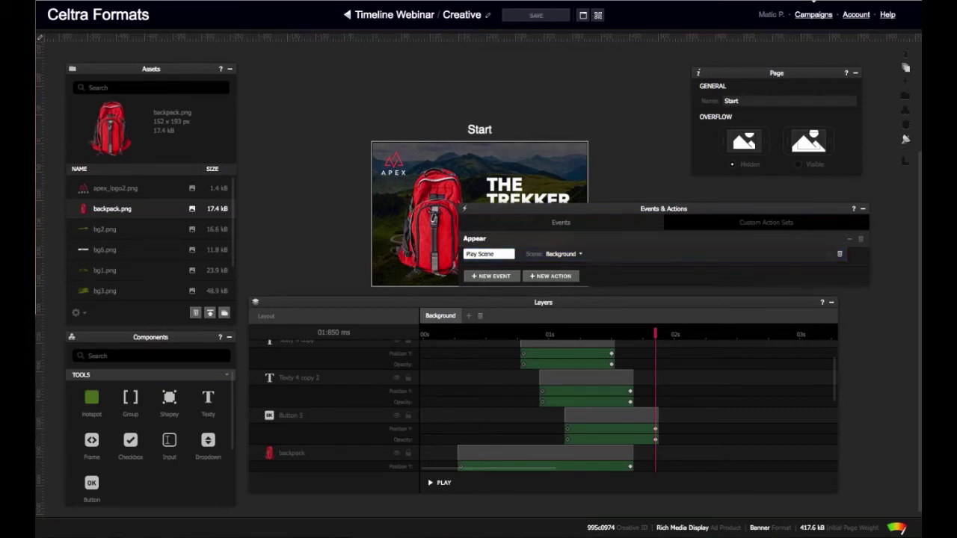
{"action": "left_click_drag", "start_coordinate": [558, 208], "coordinate": [364, 59]}
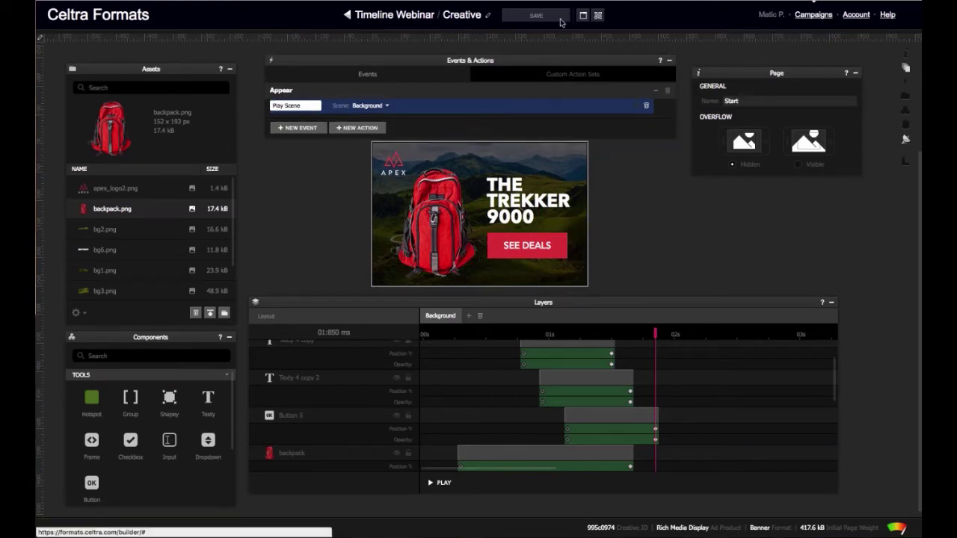
{"action": "left_click", "coordinate": [583, 15]}
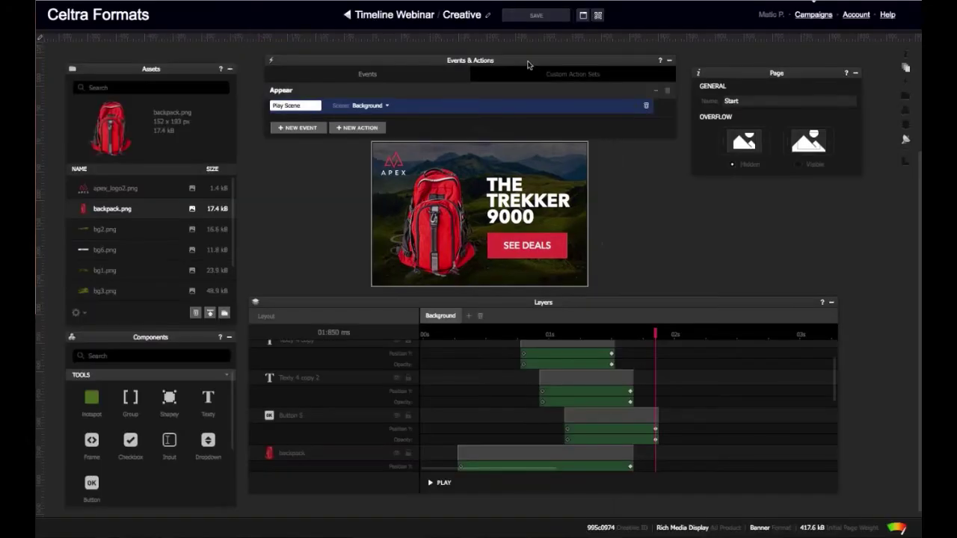
{"action": "left_click_drag", "start_coordinate": [523, 66], "coordinate": [515, 64]}
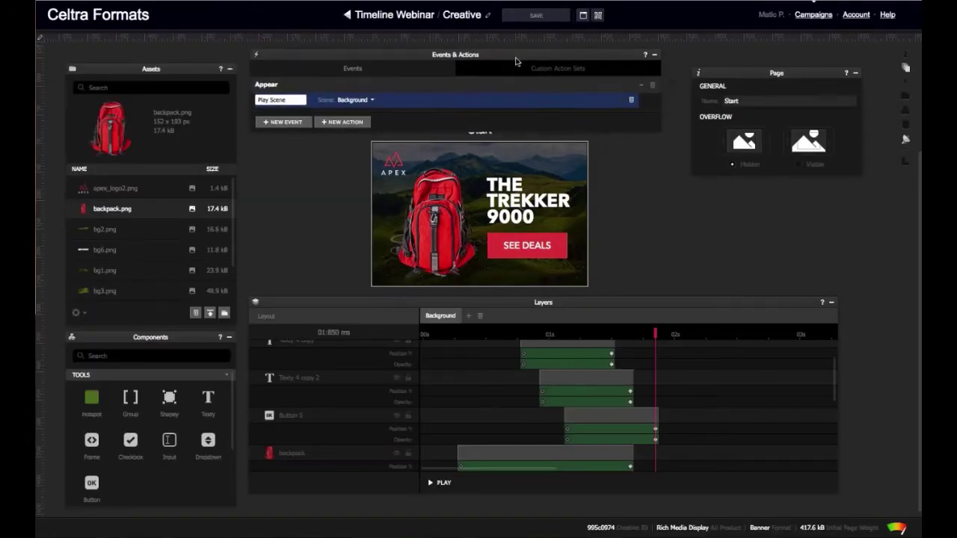
Set the Background scene to loop 3 times when it ends, save the creative and preview it.
{"action": "left_click", "coordinate": [474, 275]}
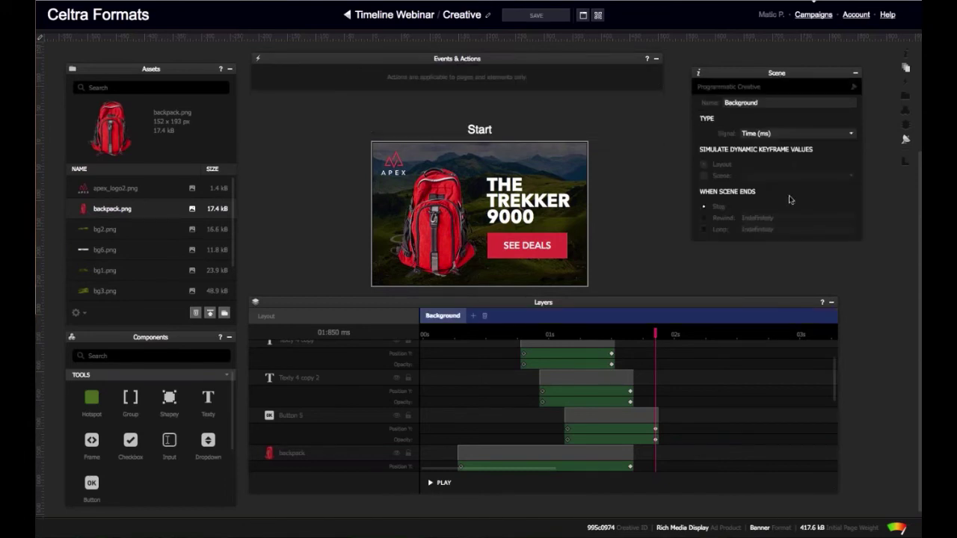
{"action": "left_click_drag", "start_coordinate": [760, 82], "coordinate": [757, 97]}
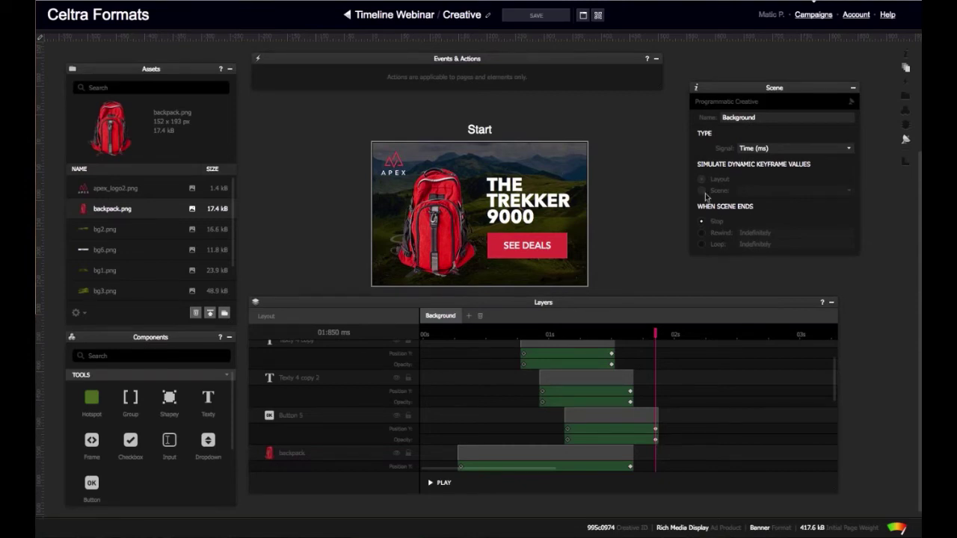
{"action": "left_click", "coordinate": [702, 244]}
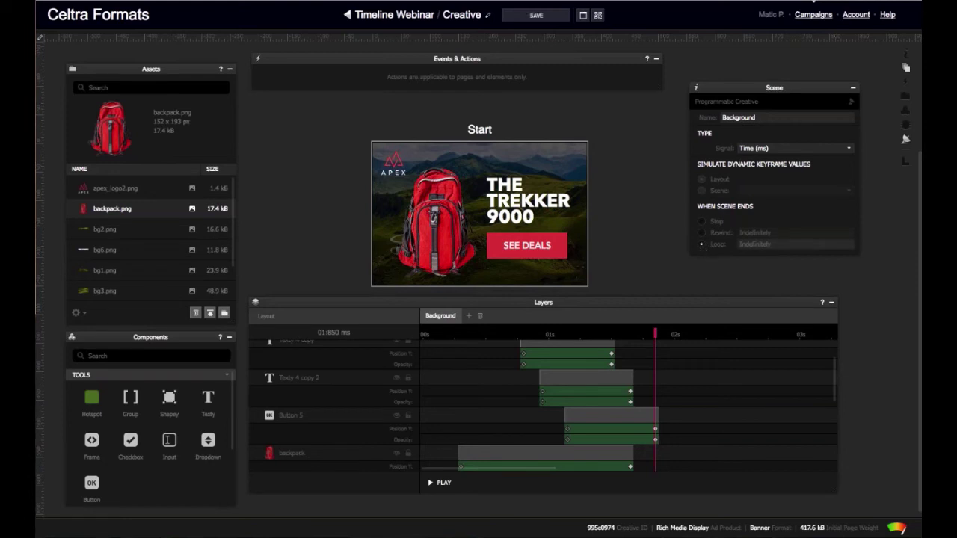
{"action": "left_click", "coordinate": [746, 246]}
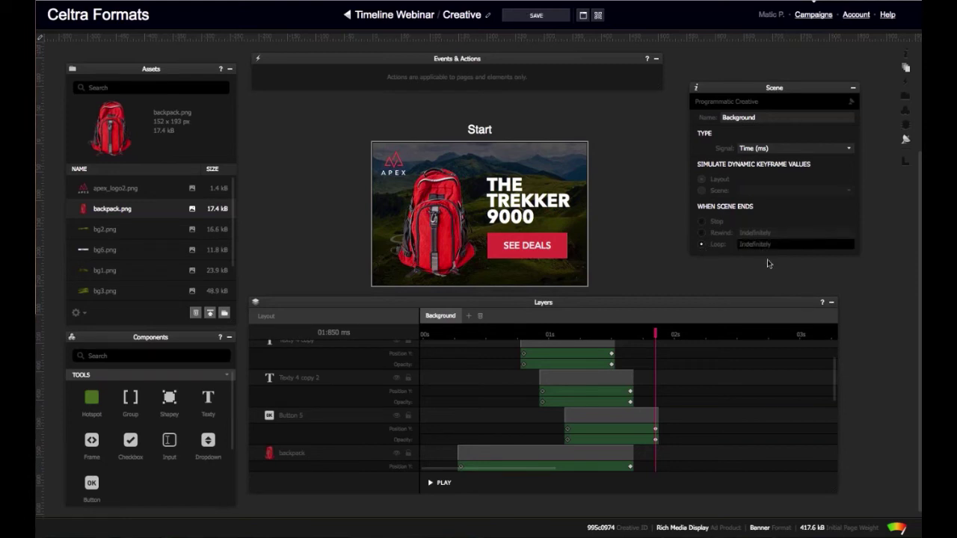
{"action": "type", "text": "3"}
{"action": "left_click", "coordinate": [548, 21]}
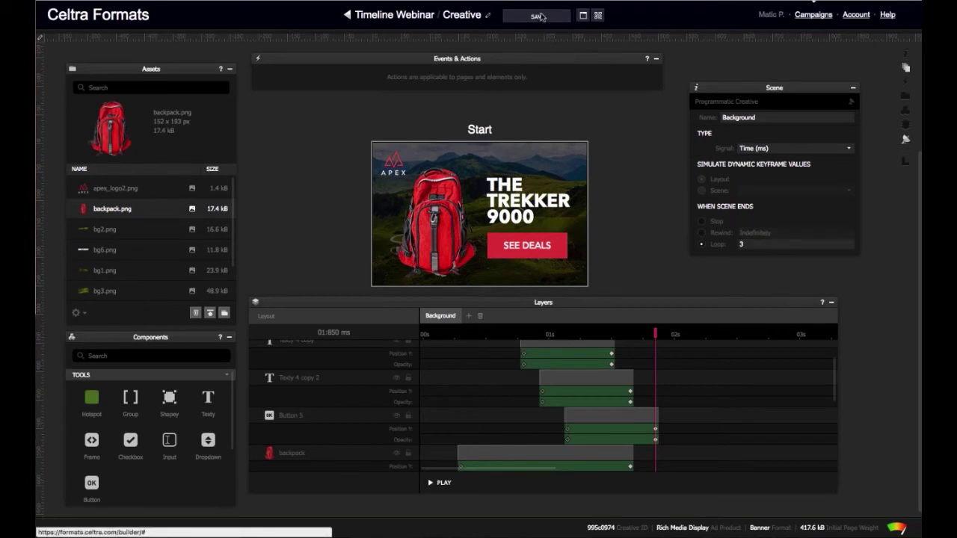
{"action": "left_click", "coordinate": [583, 18]}
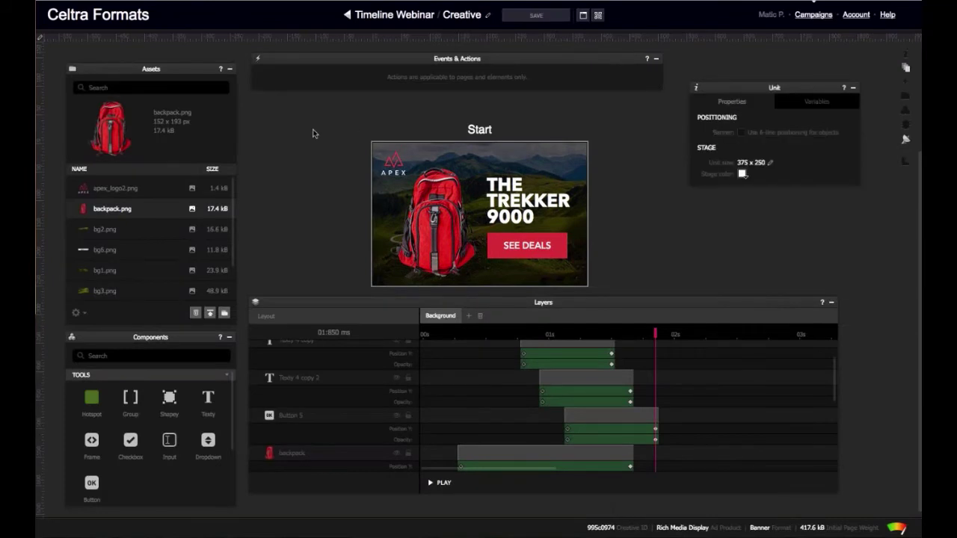
Scrub the Background timeline from its start to 01:850 to review the whole animation.
{"action": "left_click_drag", "start_coordinate": [551, 304], "coordinate": [551, 307]}
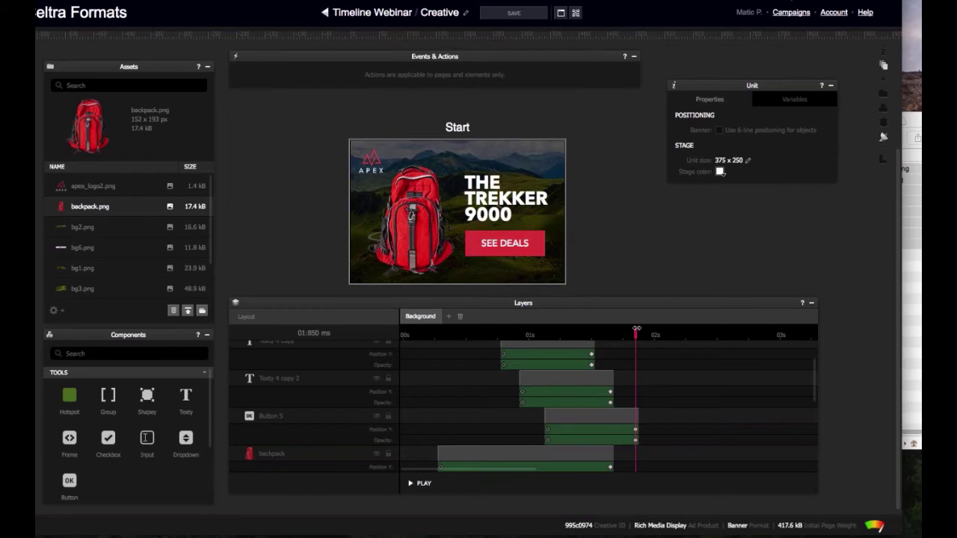
{"action": "mouse_move", "coordinate": [636, 334]}
{"action": "left_mouse_down"}
{"action": "mouse_move", "coordinate": [465, 334]}
{"action": "mouse_move", "coordinate": [636, 335]}
{"action": "left_mouse_up"}
{"action": "key", "text": "Home"}
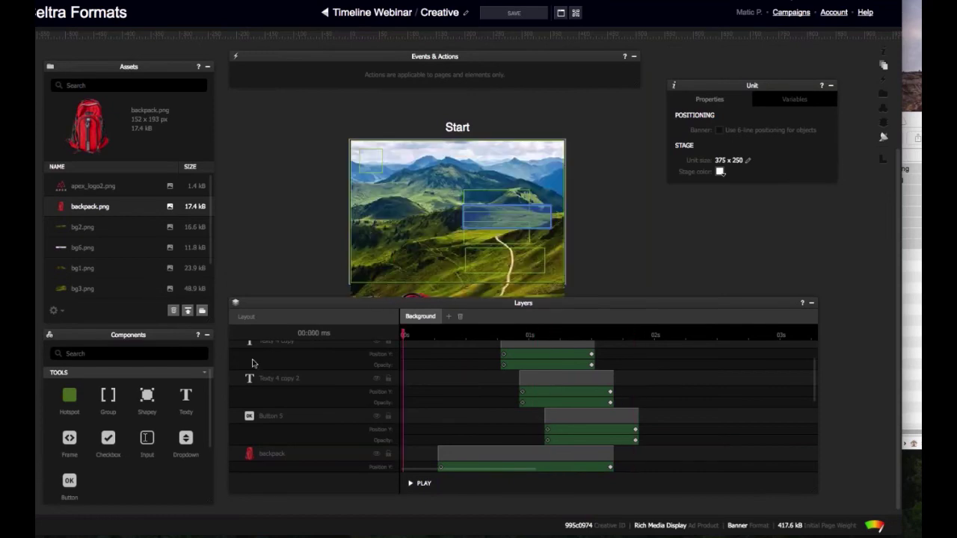
{"action": "left_click_drag", "start_coordinate": [404, 335], "coordinate": [636, 371]}
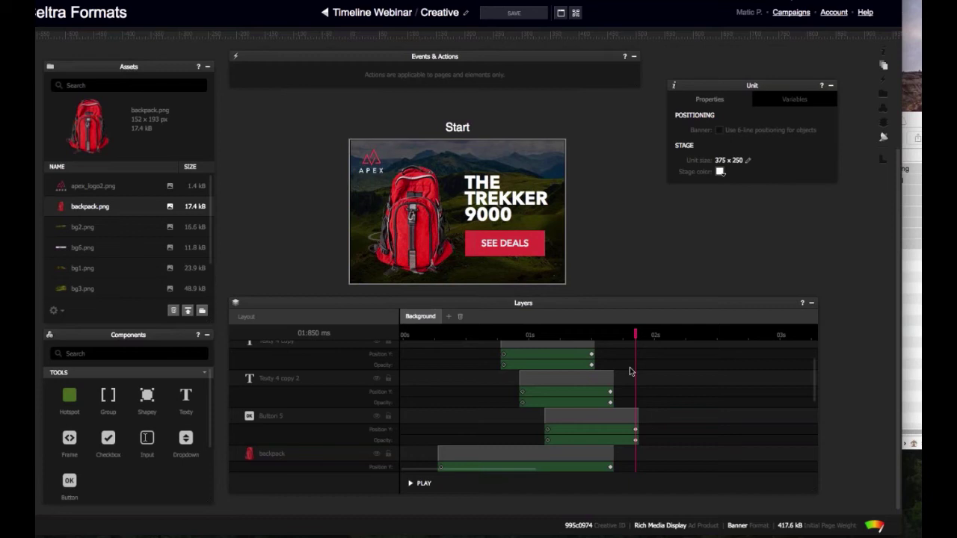
{"action": "left_click_drag", "start_coordinate": [527, 313], "coordinate": [542, 308]}
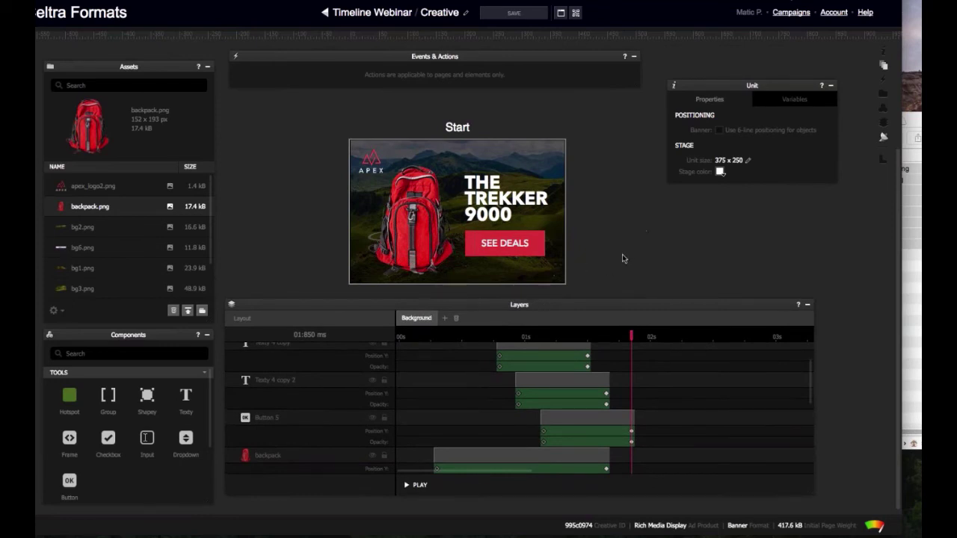
Add a second scene and simulate its dynamic keyframe values from the Background scene.
{"action": "left_click", "coordinate": [444, 318]}
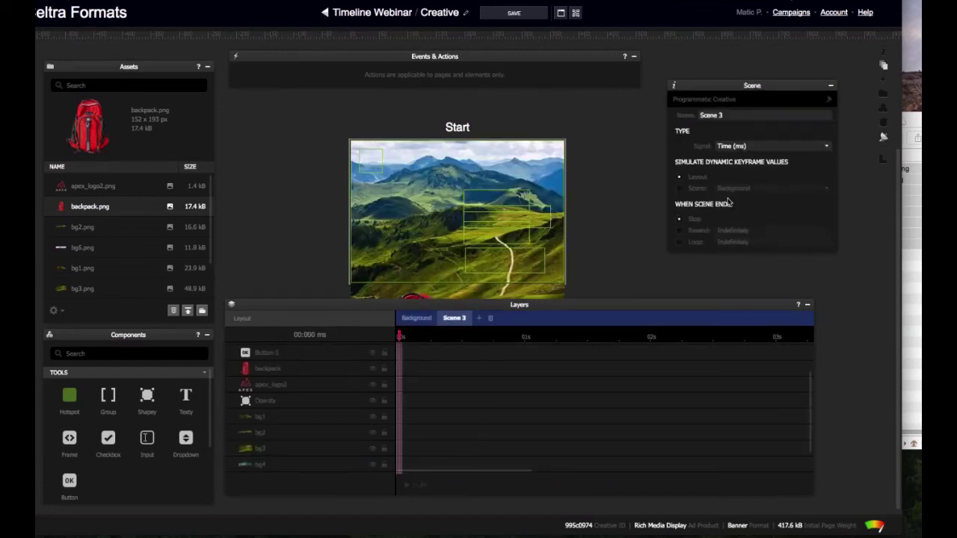
{"action": "left_click", "coordinate": [696, 188]}
{"action": "left_click", "coordinate": [736, 193]}
{"action": "left_click", "coordinate": [751, 194]}
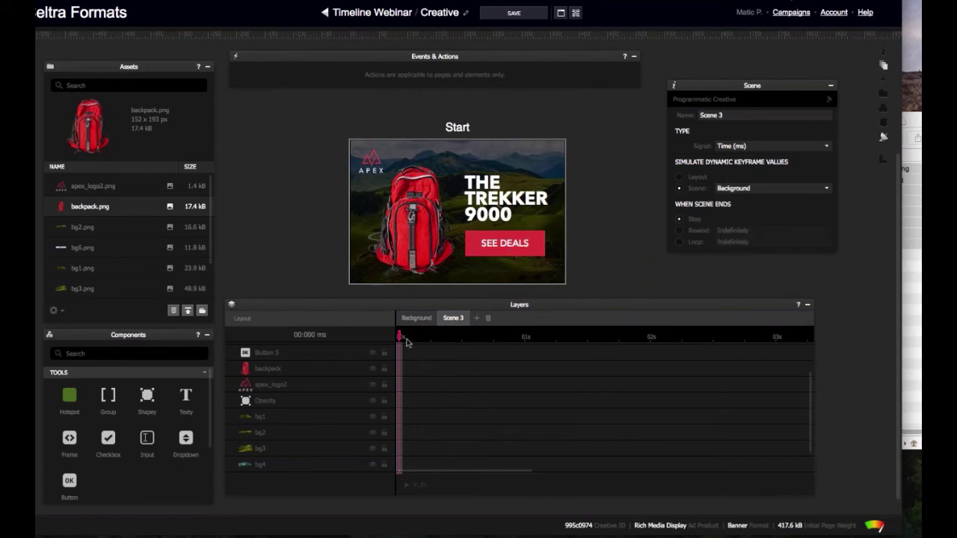
At 01:000 in the new scene, move the headline lines, button, backpack, logo and dark overlay outside the banner.
{"action": "left_click_drag", "start_coordinate": [408, 343], "coordinate": [528, 346]}
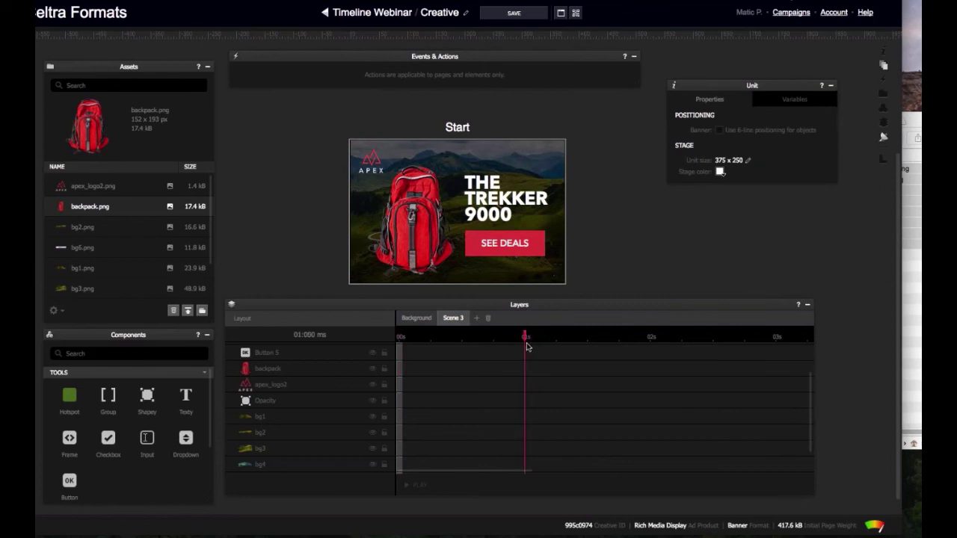
{"action": "left_click_drag", "start_coordinate": [482, 183], "coordinate": [658, 98]}
{"action": "left_click_drag", "start_coordinate": [539, 201], "coordinate": [631, 198]}
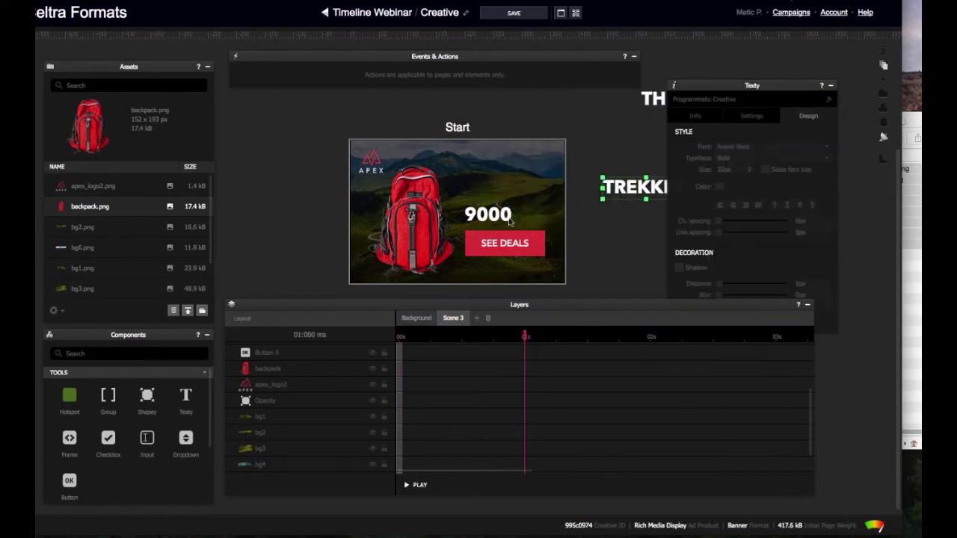
{"action": "left_click_drag", "start_coordinate": [511, 221], "coordinate": [634, 267]}
{"action": "left_click_drag", "start_coordinate": [411, 217], "coordinate": [202, 299]}
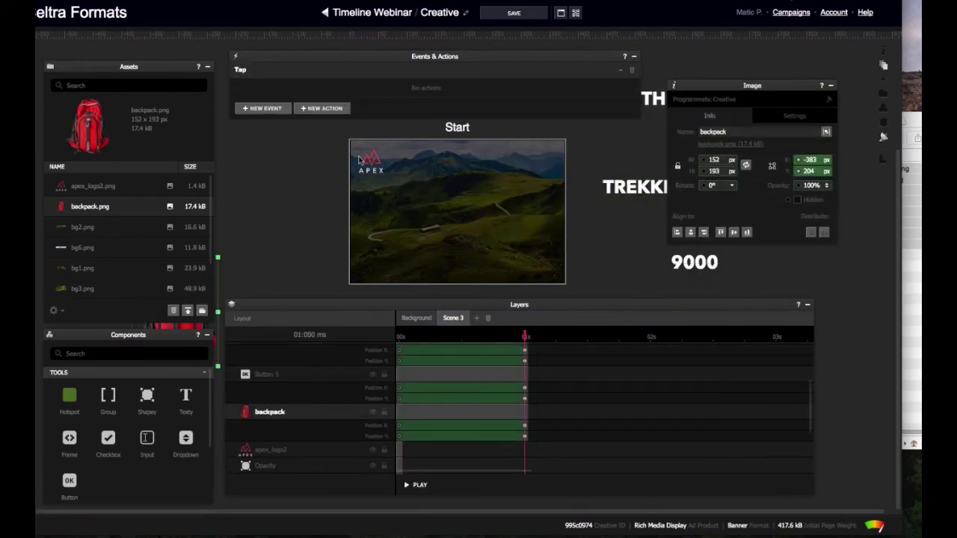
{"action": "left_click_drag", "start_coordinate": [358, 160], "coordinate": [243, 142]}
{"action": "left_click_drag", "start_coordinate": [375, 155], "coordinate": [252, 291]}
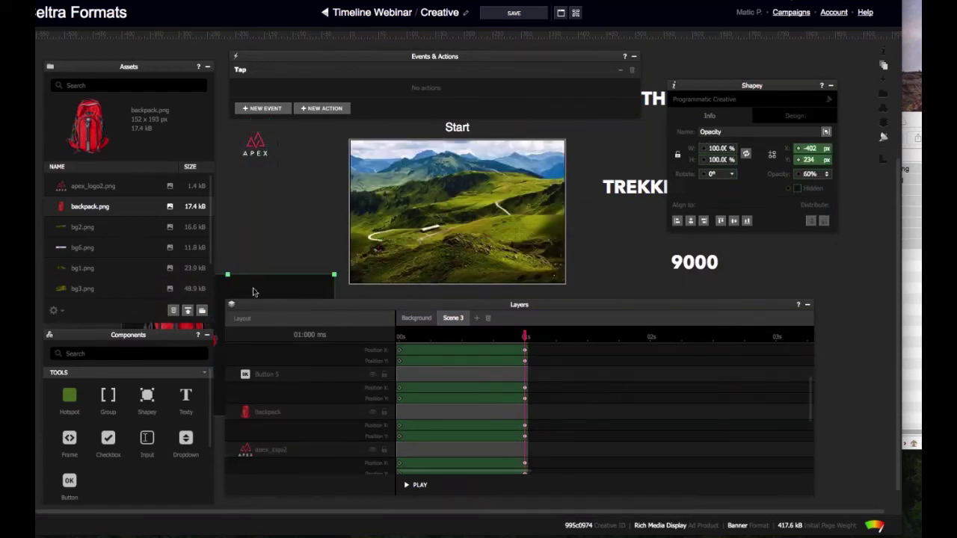
{"action": "left_click", "coordinate": [590, 150]}
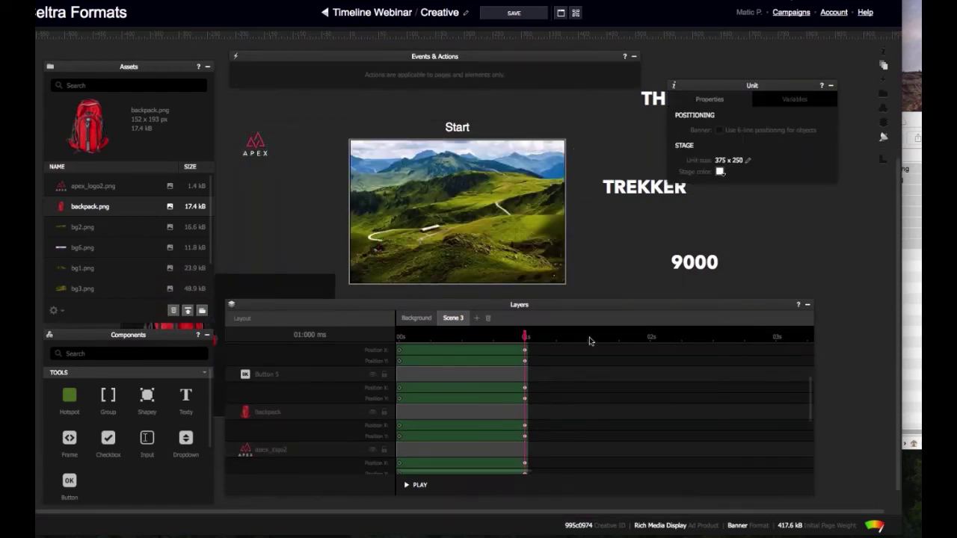
{"action": "left_click", "coordinate": [411, 337]}
{"action": "left_click_drag", "start_coordinate": [393, 56], "coordinate": [398, 64]}
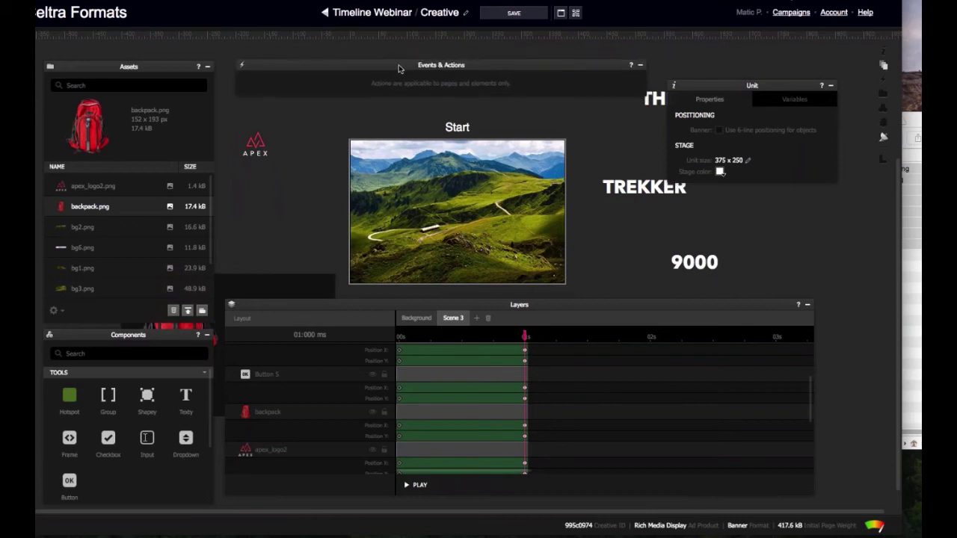
In the layout, give Button 5's Tap event a Play Scene action for Scene 3 and save the creative.
{"action": "left_click", "coordinate": [299, 324]}
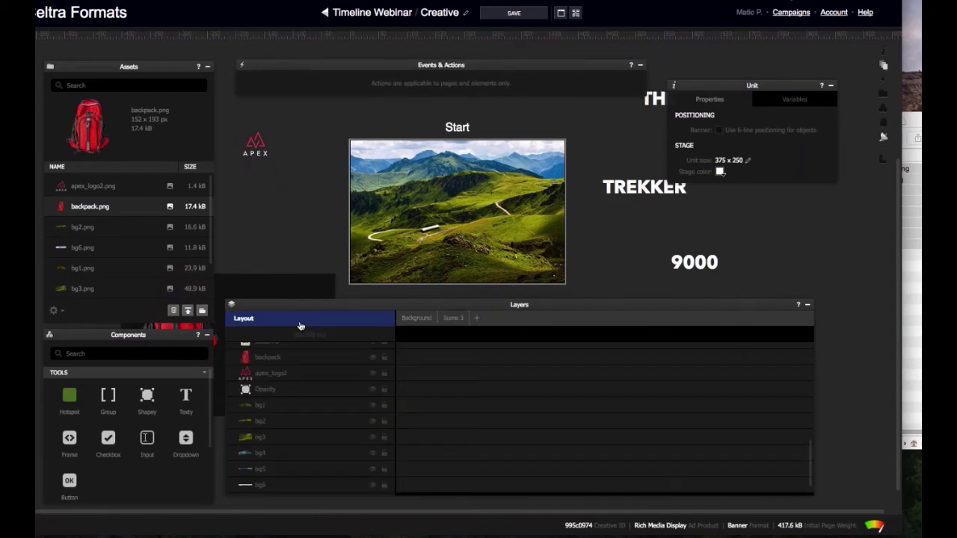
{"action": "left_click", "coordinate": [513, 264]}
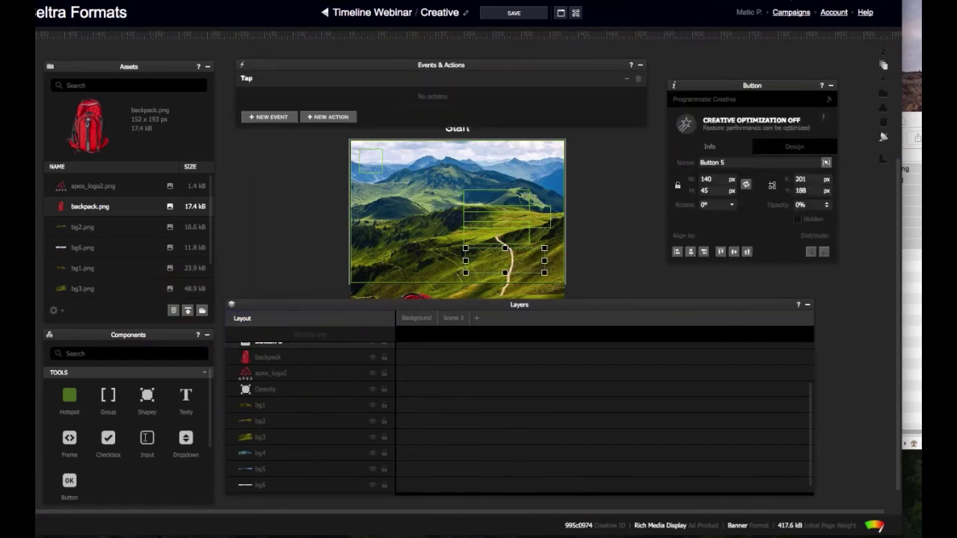
{"action": "left_click", "coordinate": [329, 118]}
{"action": "mouse_move", "coordinate": [369, 138]}
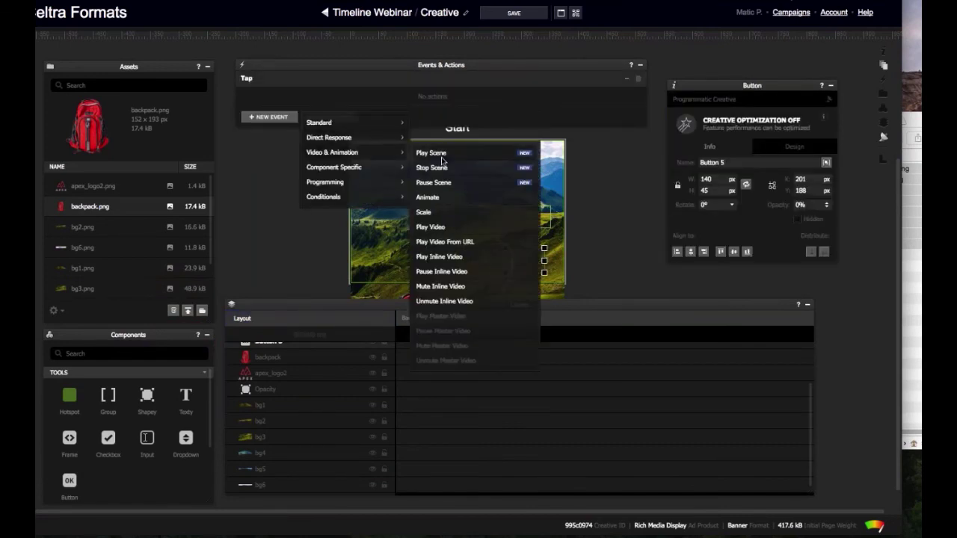
{"action": "left_click", "coordinate": [443, 154]}
{"action": "left_click", "coordinate": [330, 95]}
{"action": "left_click", "coordinate": [348, 130]}
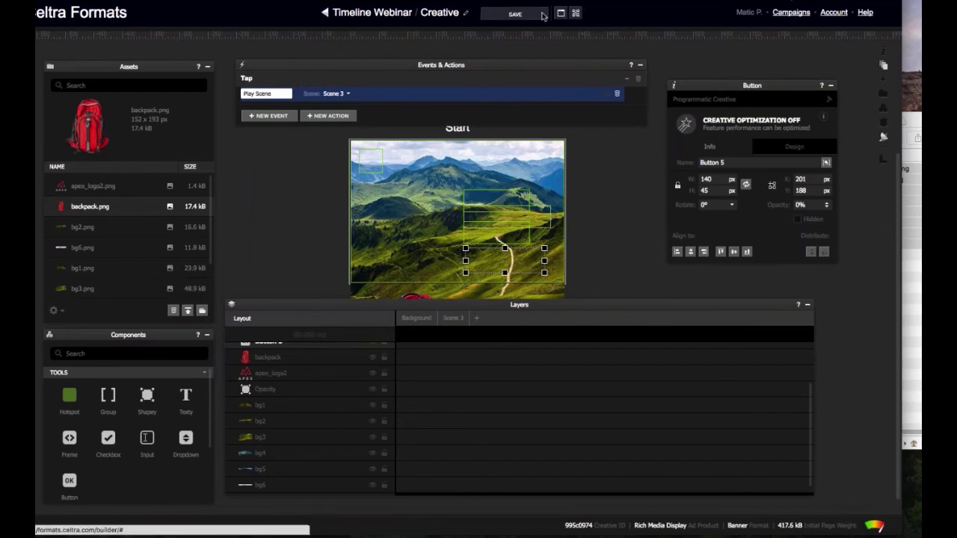
{"action": "left_click", "coordinate": [544, 16]}
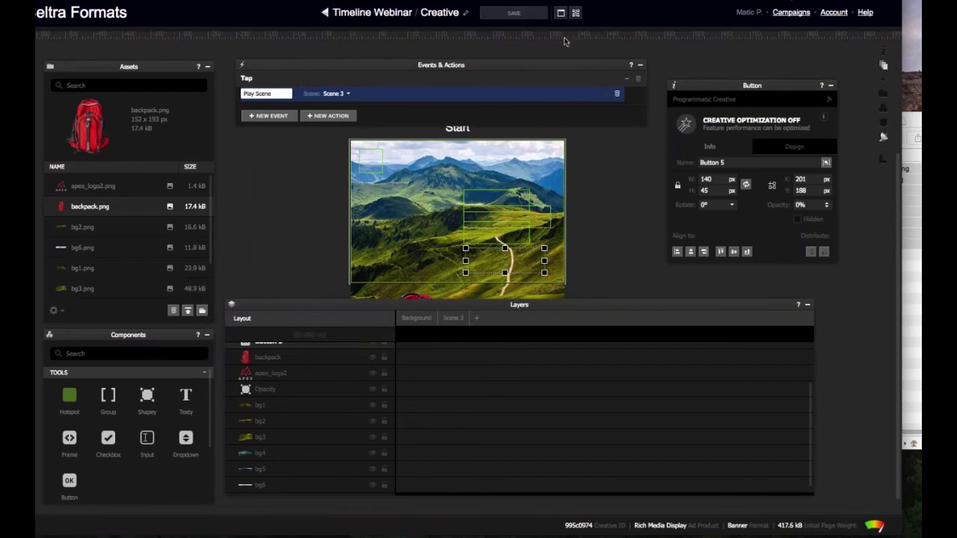
Set the Background scene to Stop when it ends, save the creative and open its preview.
{"action": "left_click", "coordinate": [341, 250]}
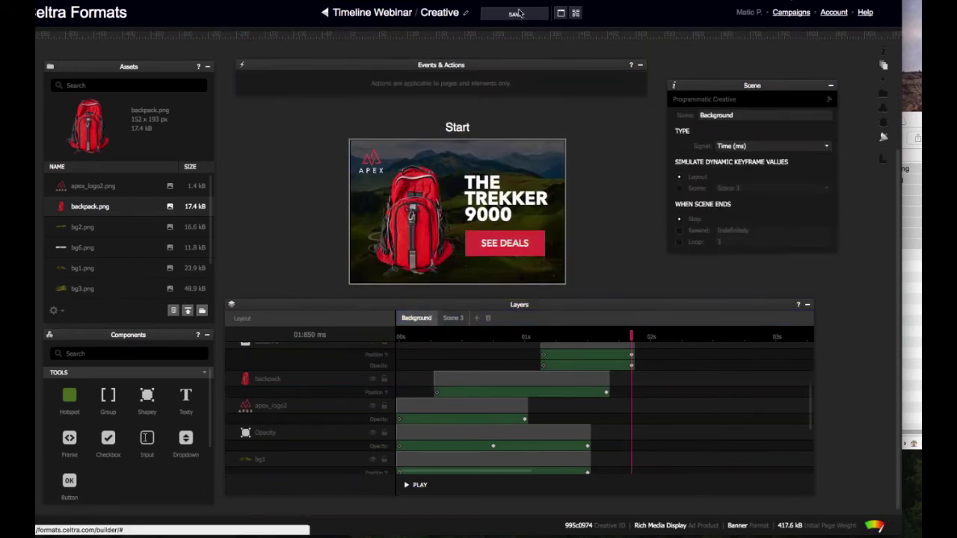
{"action": "left_click", "coordinate": [561, 12]}
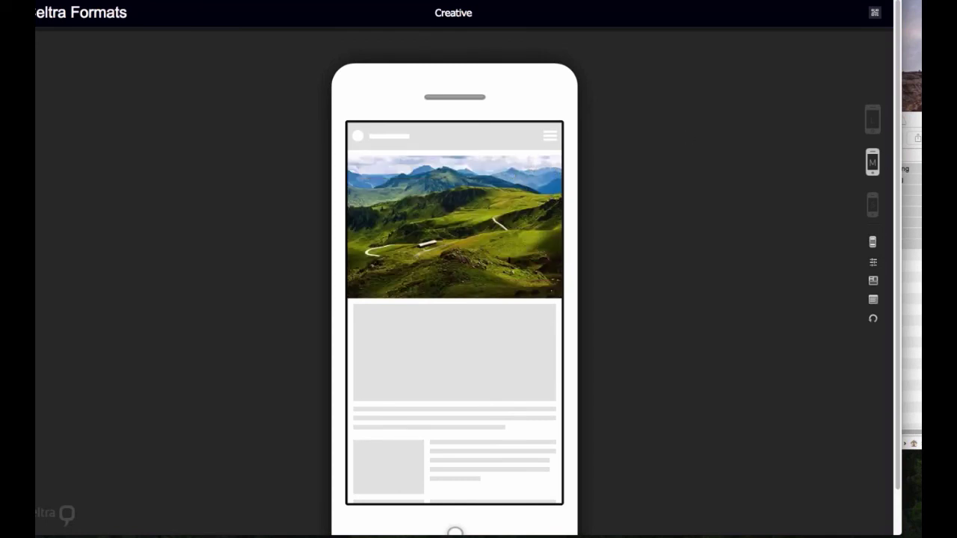
Close the preview and delete Scene 3, keeping only the Background scene.
{"action": "key", "text": "super+w"}
{"action": "left_click", "coordinate": [261, 148]}
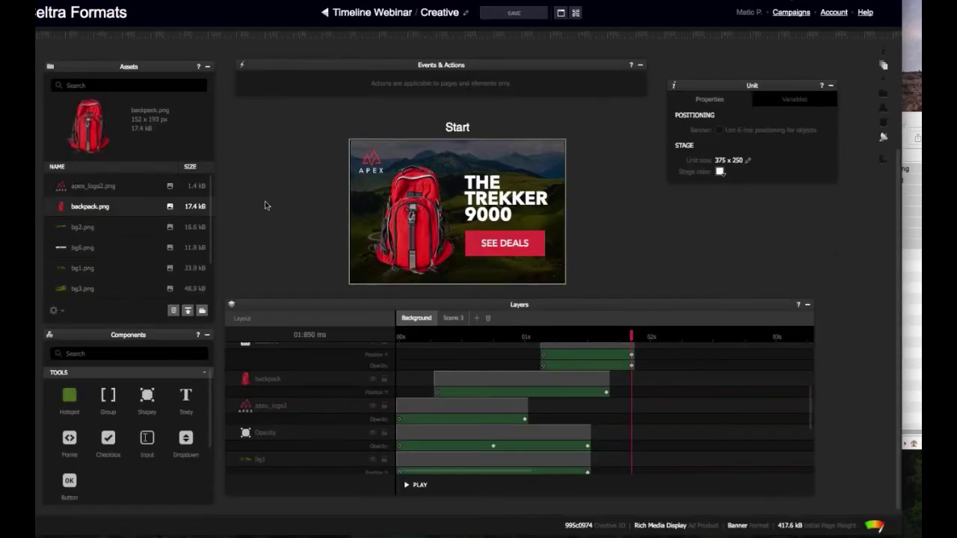
{"action": "left_click", "coordinate": [434, 318]}
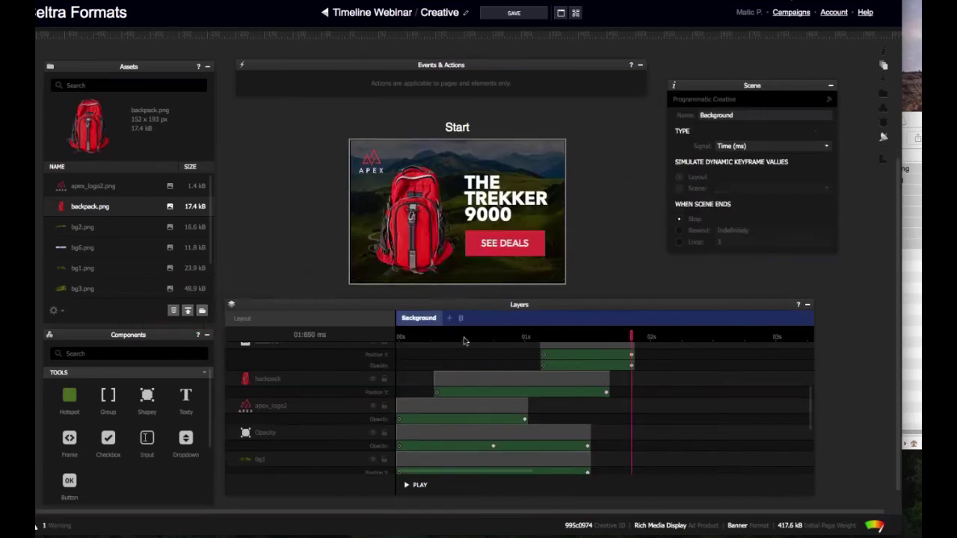
Upload the Vine Short video (.mp4) from the Testing assets folder into the creative's assets and close the folder window.
{"action": "key", "text": "Delete"}
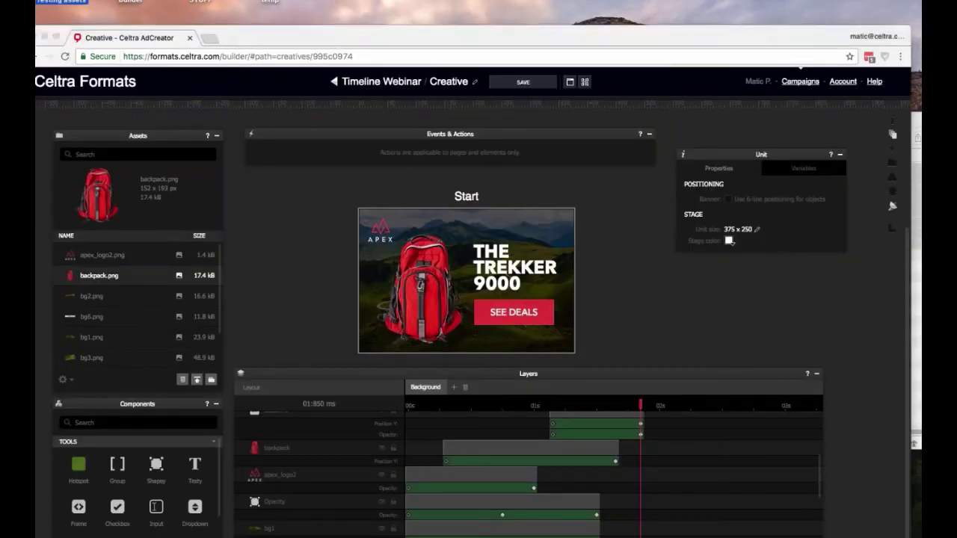
{"action": "left_click", "coordinate": [494, 15]}
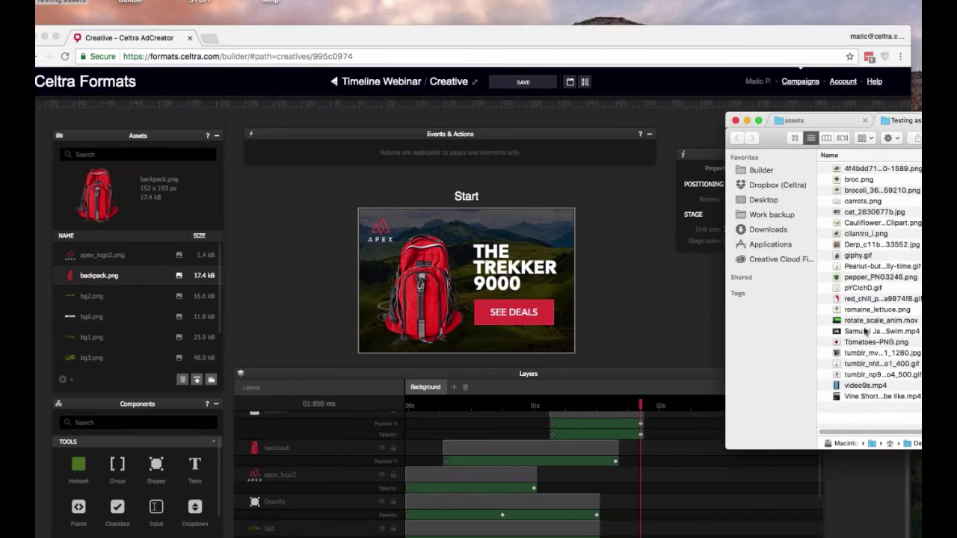
{"action": "left_click_drag", "start_coordinate": [883, 396], "coordinate": [115, 385]}
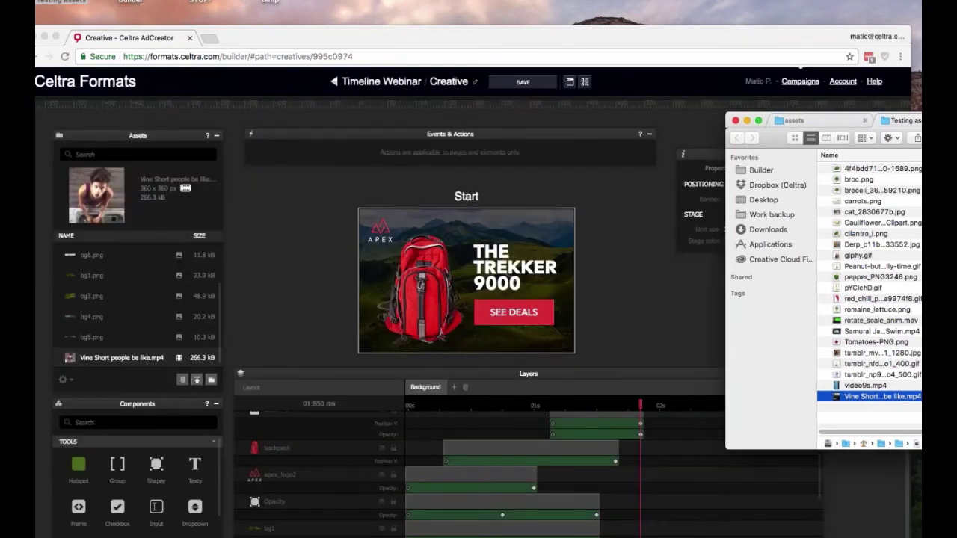
{"action": "left_click", "coordinate": [736, 120]}
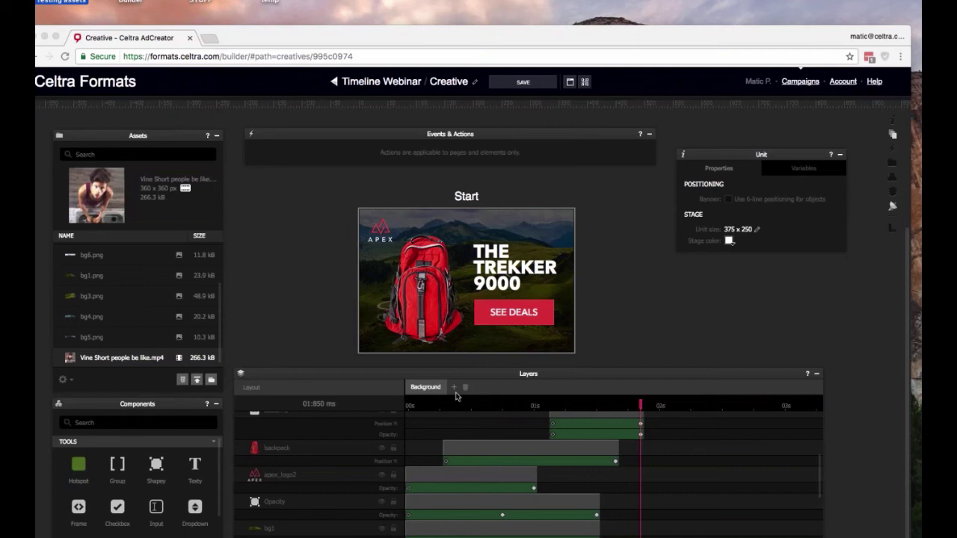
Place the Vine Short video over the banner on the Start page and enable its Auto play behavior.
{"action": "left_click_drag", "start_coordinate": [120, 357], "coordinate": [407, 275]}
{"action": "left_click_drag", "start_coordinate": [321, 258], "coordinate": [382, 285]}
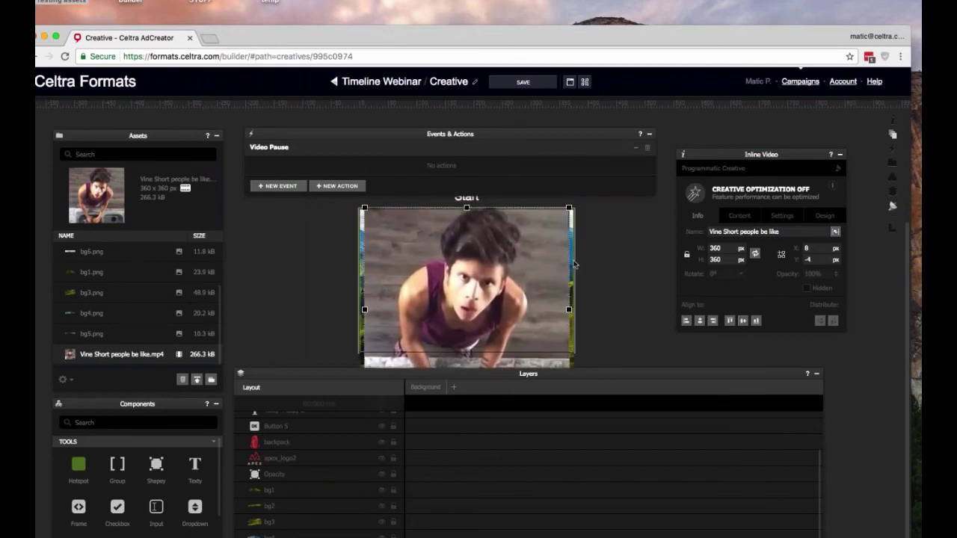
{"action": "left_click", "coordinate": [744, 216]}
{"action": "left_click", "coordinate": [765, 217]}
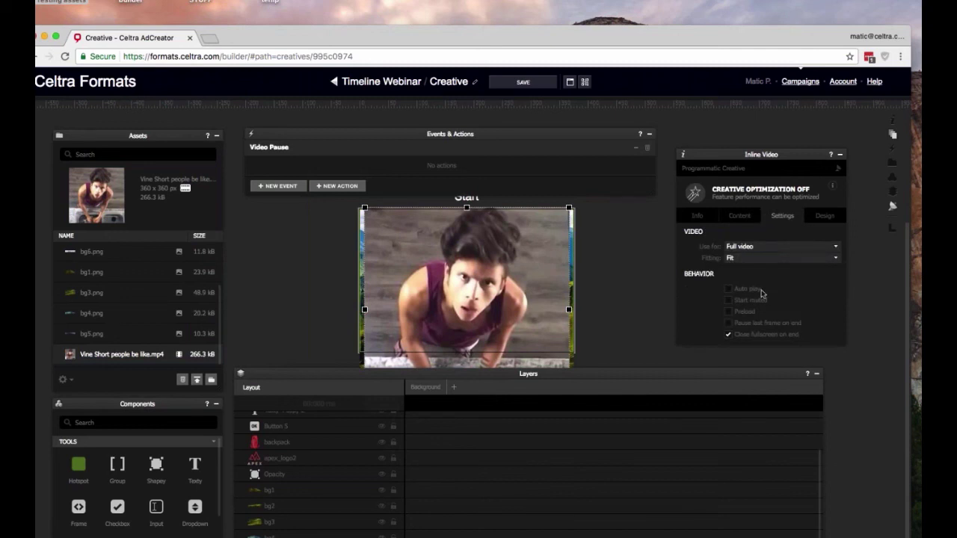
{"action": "left_click", "coordinate": [622, 284]}
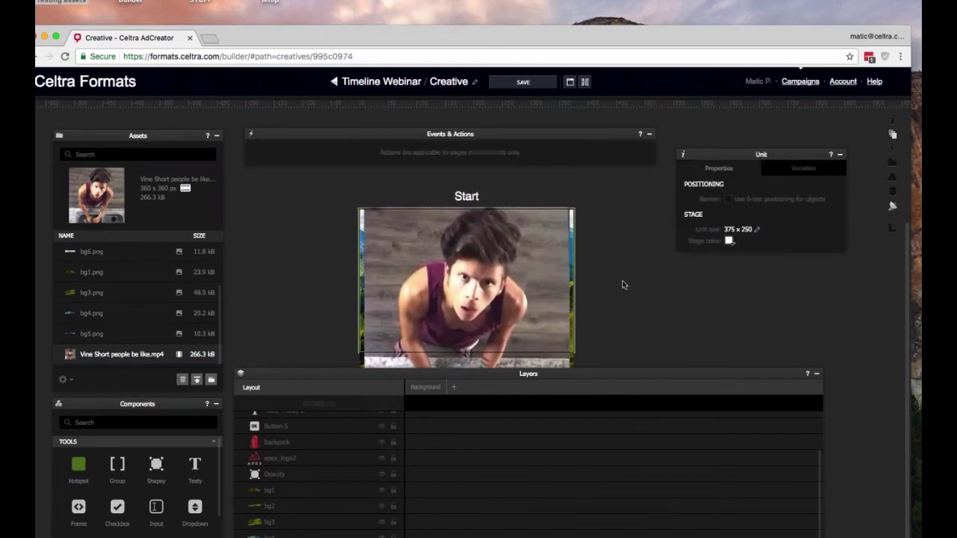
Select the Start page in Banner Unit and examine the actions available for its Appear event.
{"action": "left_click", "coordinate": [892, 134]}
{"action": "left_click", "coordinate": [505, 176]}
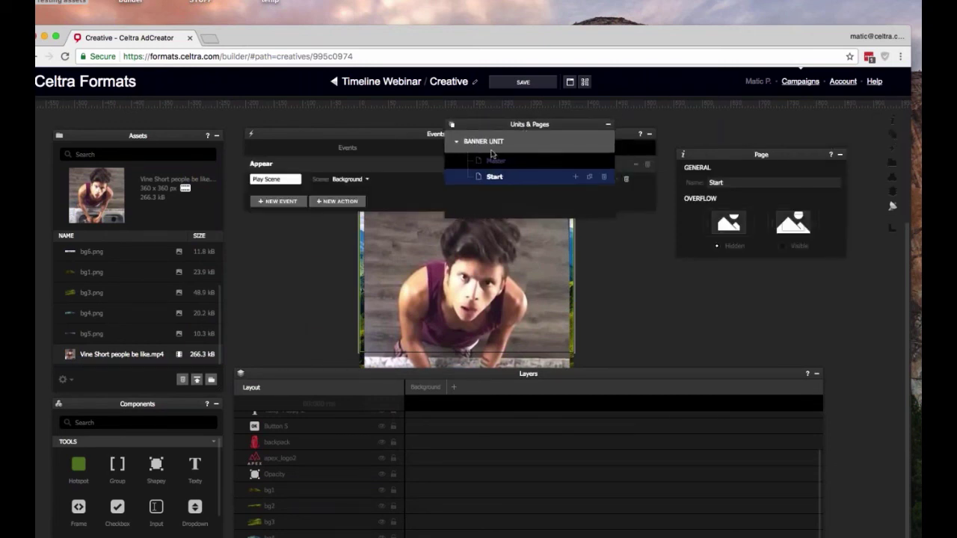
{"action": "left_click_drag", "start_coordinate": [492, 153], "coordinate": [130, 272]}
{"action": "left_click", "coordinate": [336, 201]}
{"action": "mouse_move", "coordinate": [362, 209]}
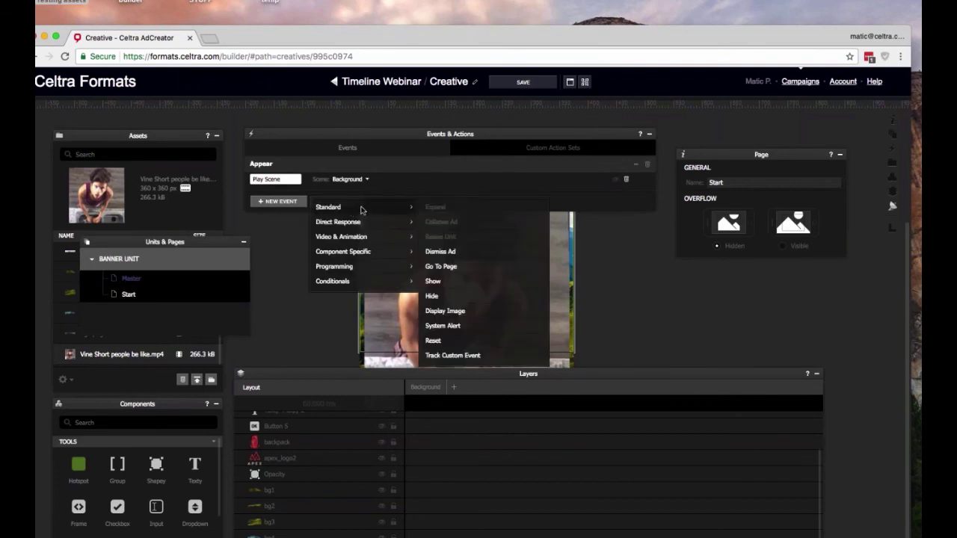
{"action": "left_click", "coordinate": [290, 202]}
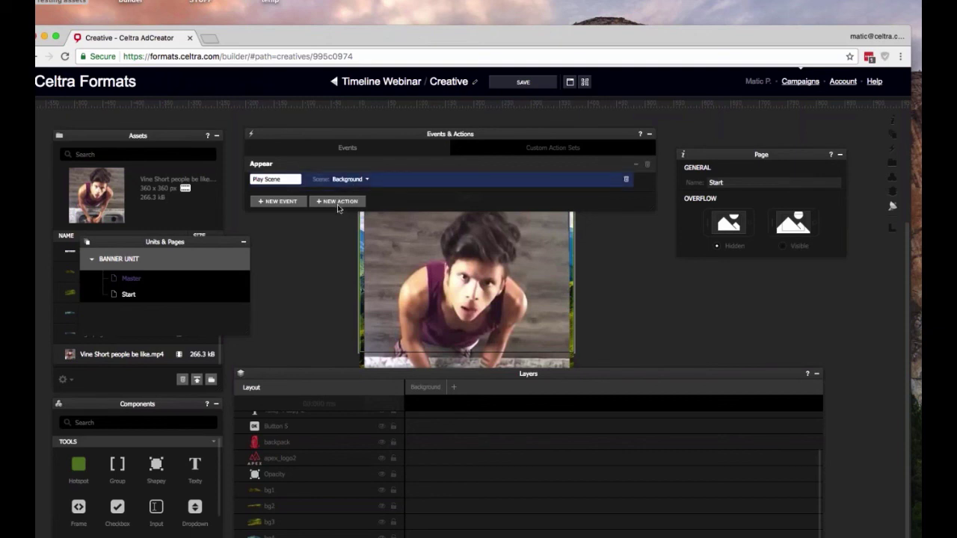
Give the inline video a Video Complete event with a Play Scene action and check which scenes it offers.
{"action": "left_click", "coordinate": [418, 282]}
{"action": "left_click", "coordinate": [285, 200]}
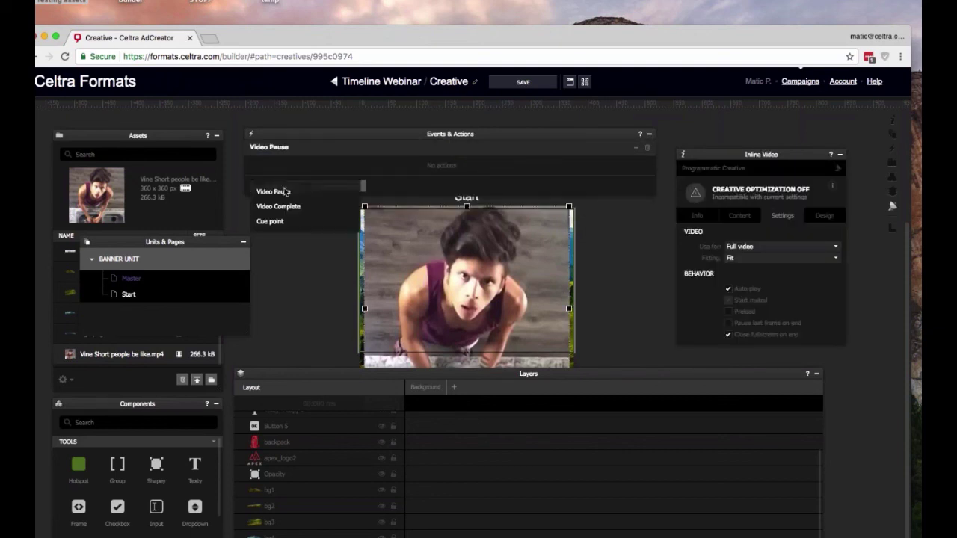
{"action": "left_click", "coordinate": [308, 206]}
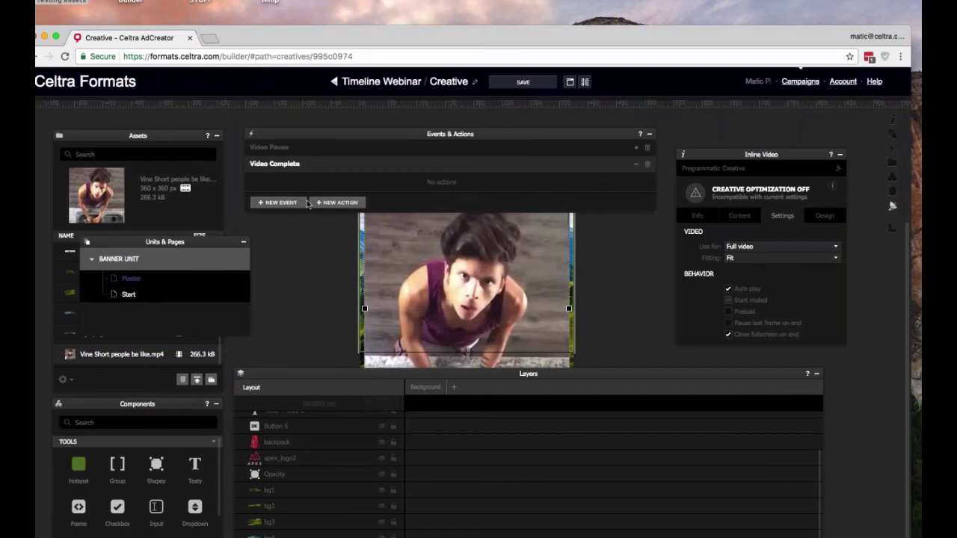
{"action": "left_click", "coordinate": [338, 203]}
{"action": "mouse_move", "coordinate": [389, 238]}
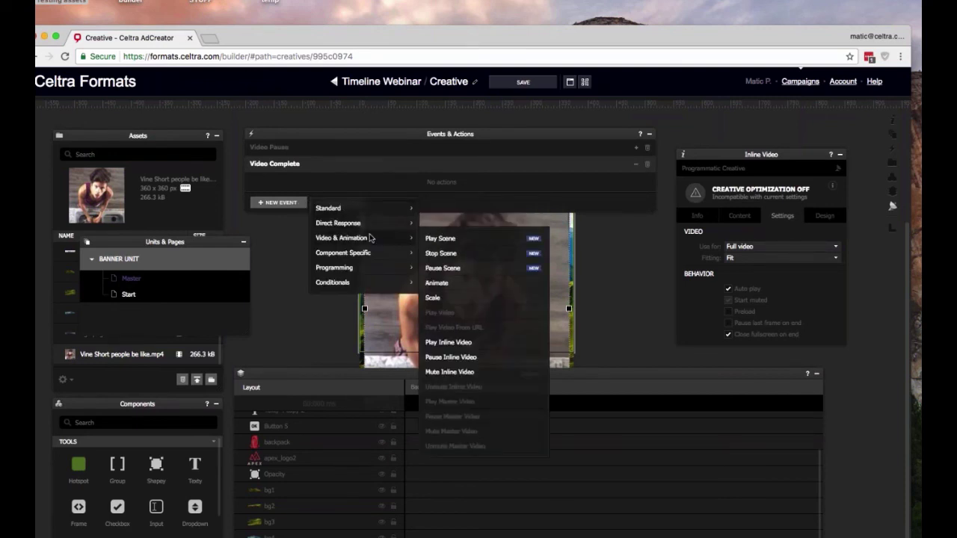
{"action": "left_click", "coordinate": [438, 240]}
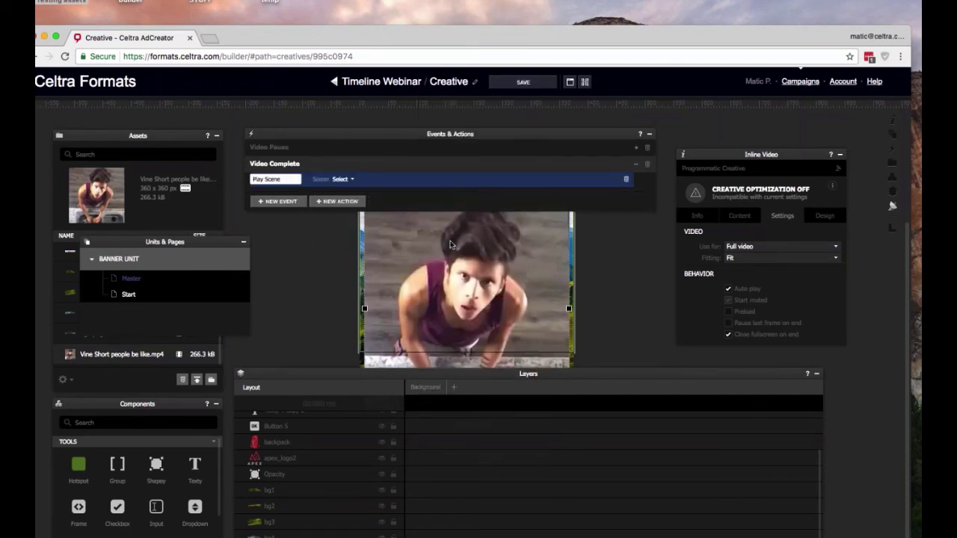
{"action": "left_click", "coordinate": [336, 180]}
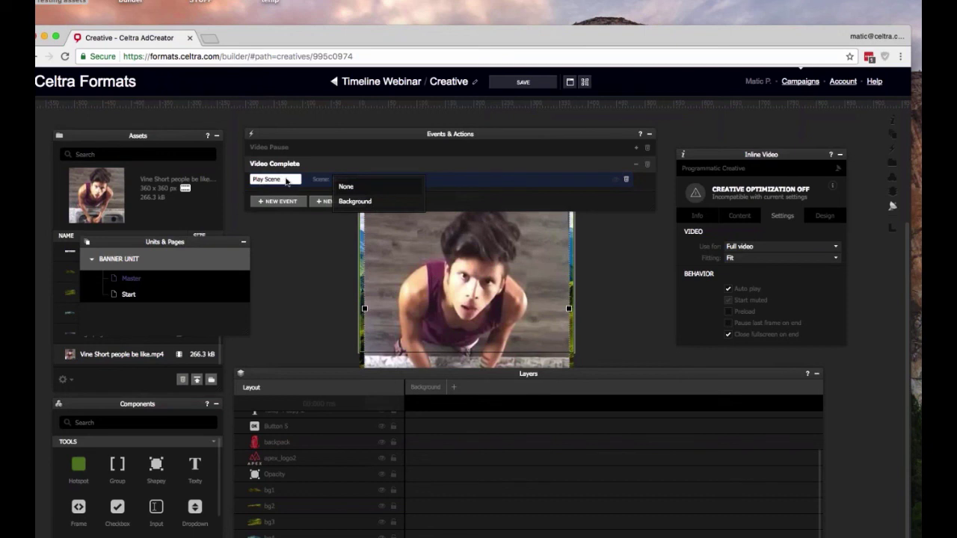
{"action": "left_click", "coordinate": [377, 145]}
{"action": "left_click_drag", "start_coordinate": [383, 142], "coordinate": [380, 131]}
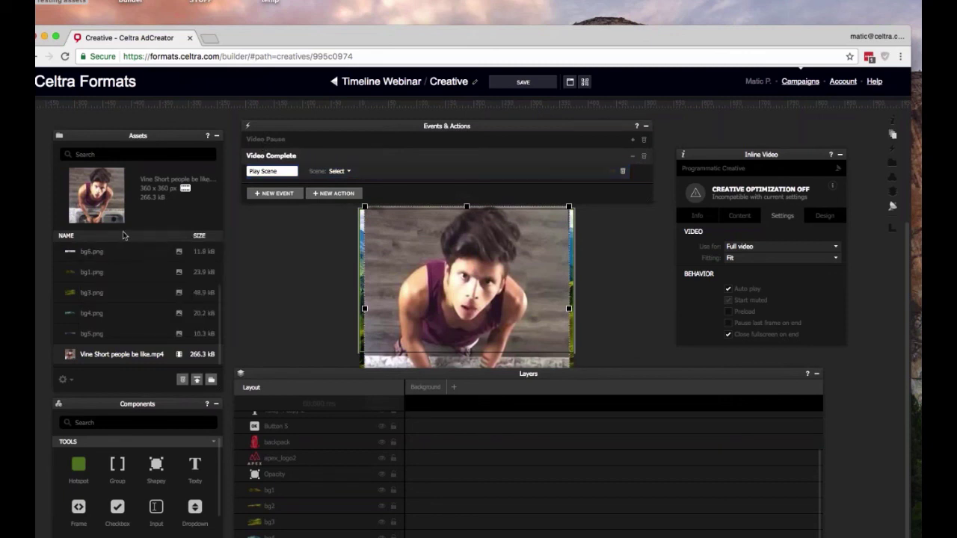
Remove the Vine Short video from the banner and from the creative's assets.
{"action": "left_click", "coordinate": [656, 329]}
{"action": "left_click", "coordinate": [523, 273]}
{"action": "left_click", "coordinate": [705, 309]}
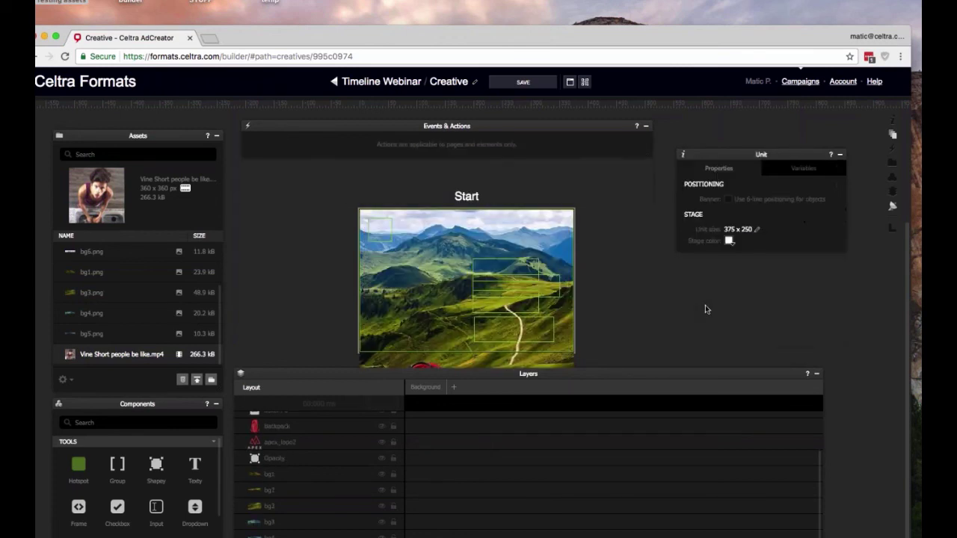
{"action": "left_click", "coordinate": [278, 281]}
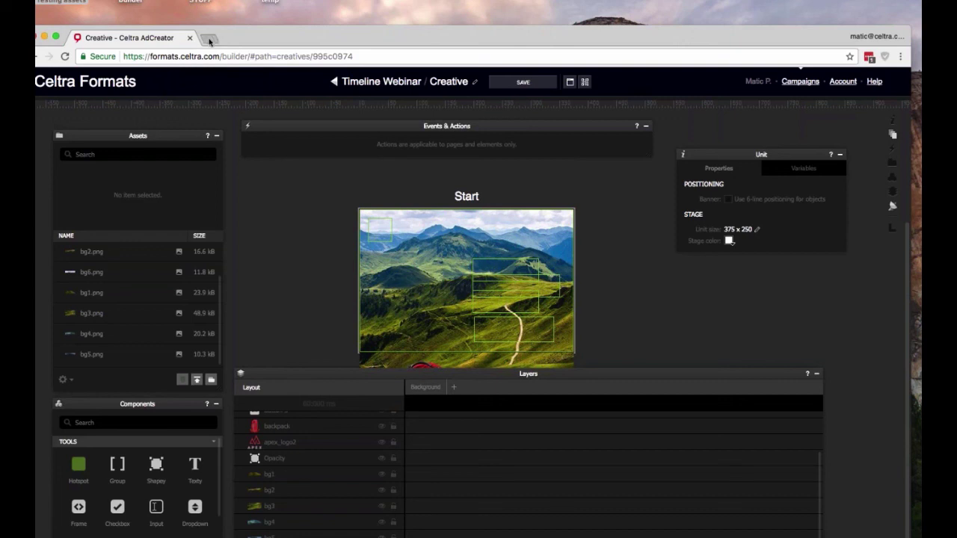
Open the Timeline Animation Introduction article from dev.support.celtra-test.com in a new browser tab.
{"action": "left_click", "coordinate": [209, 39]}
{"action": "type", "text": "support"}
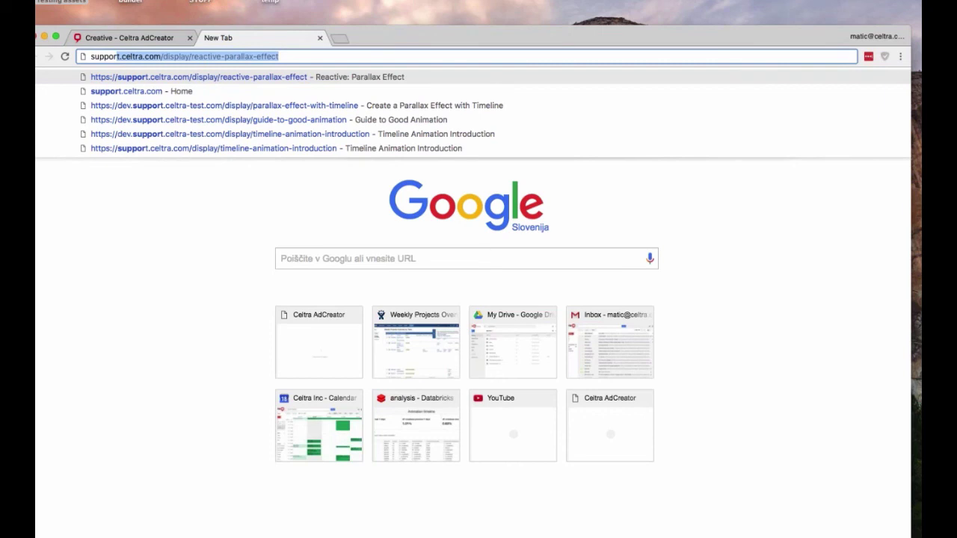
{"action": "left_click", "coordinate": [290, 134]}
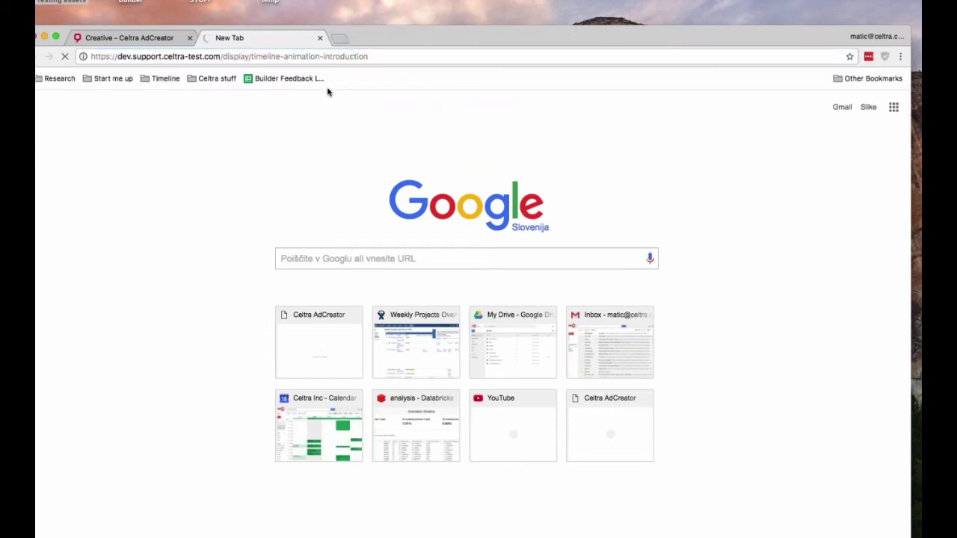
{"action": "left_click", "coordinate": [386, 57]}
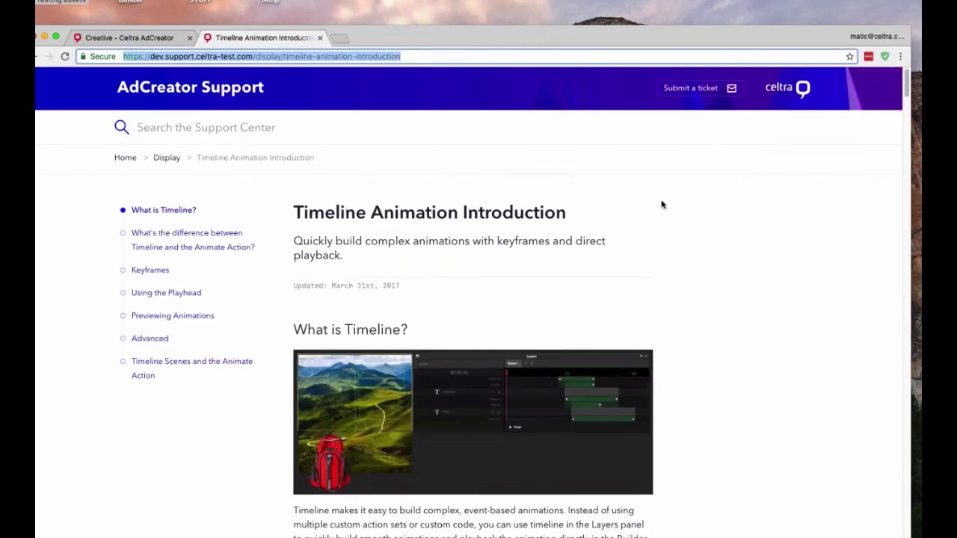
{"action": "left_click", "coordinate": [756, 254]}
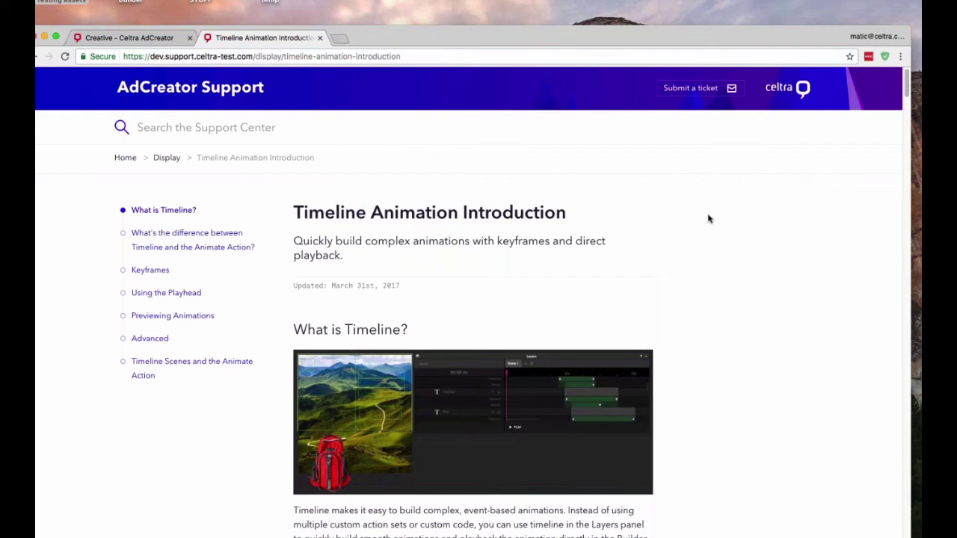
Open the Reactive: Parallax Effect and Guide to Good Animation support articles, each in its own new browser tab.
{"action": "left_click", "coordinate": [338, 38]}
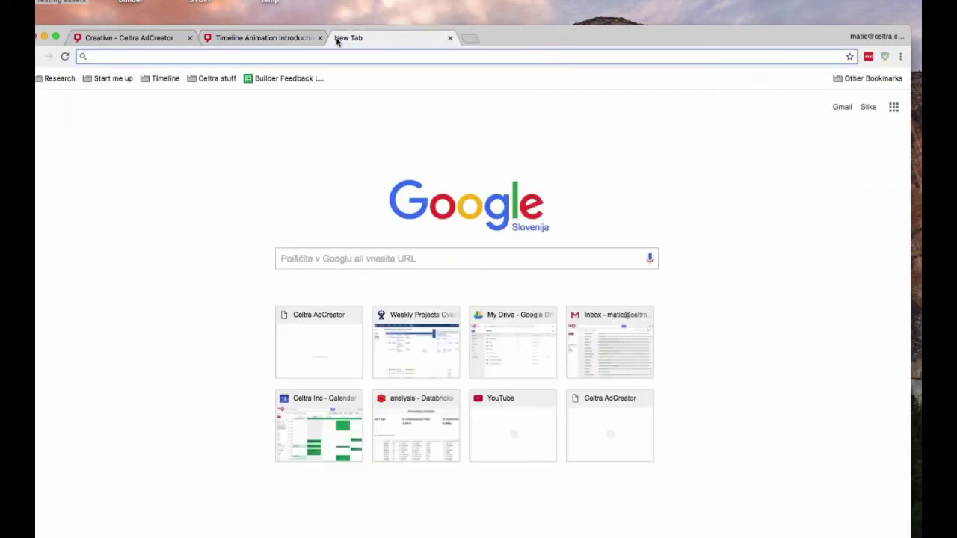
{"action": "type", "text": "support.celtra.com/display/reactive-parallax-effect"}
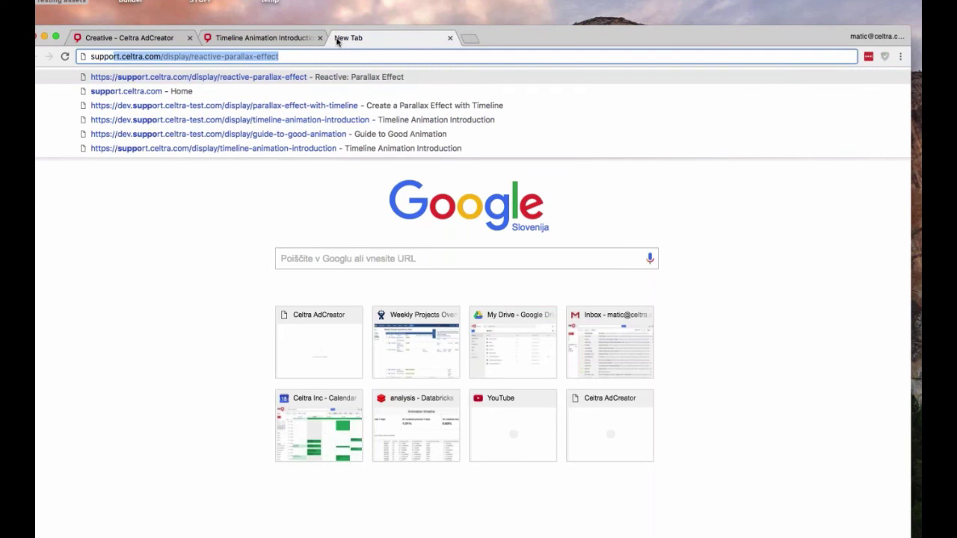
{"action": "key", "text": "Return"}
{"action": "left_click", "coordinate": [468, 38]}
{"action": "type", "text": "suppor"}
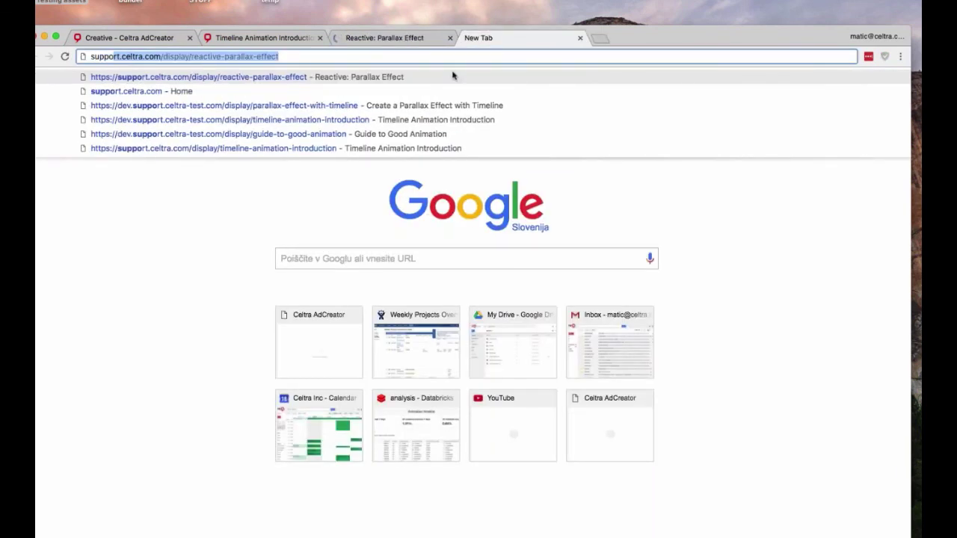
{"action": "left_click", "coordinate": [397, 135]}
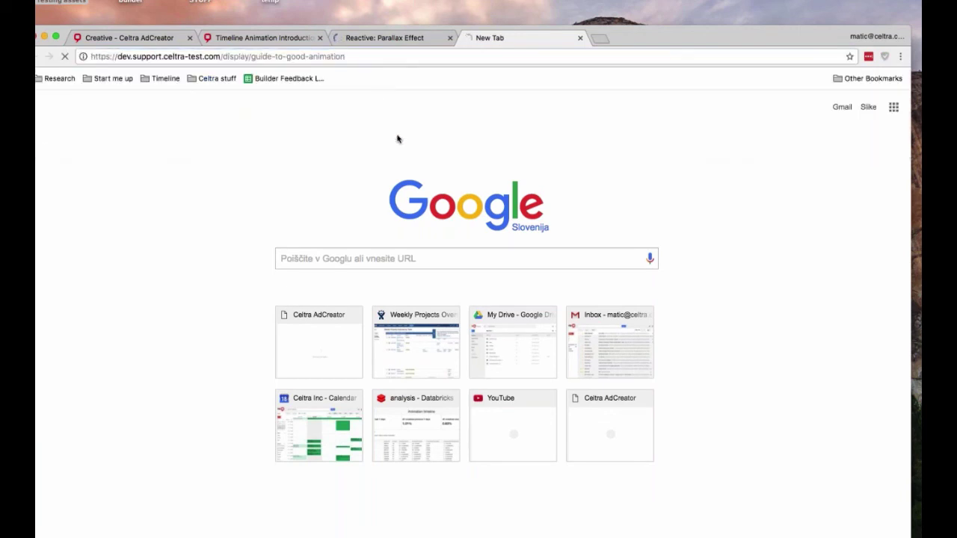
View the Timeline introduction, Parallax Effect and Guide to Good Animation articles in turn, ending on the Timeline introduction.
{"action": "left_click", "coordinate": [282, 41]}
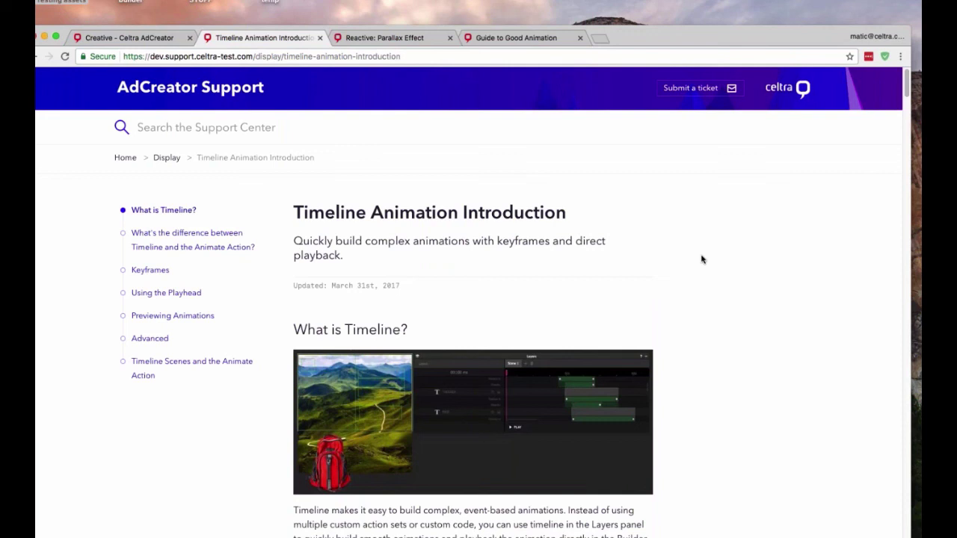
{"action": "left_click", "coordinate": [397, 38]}
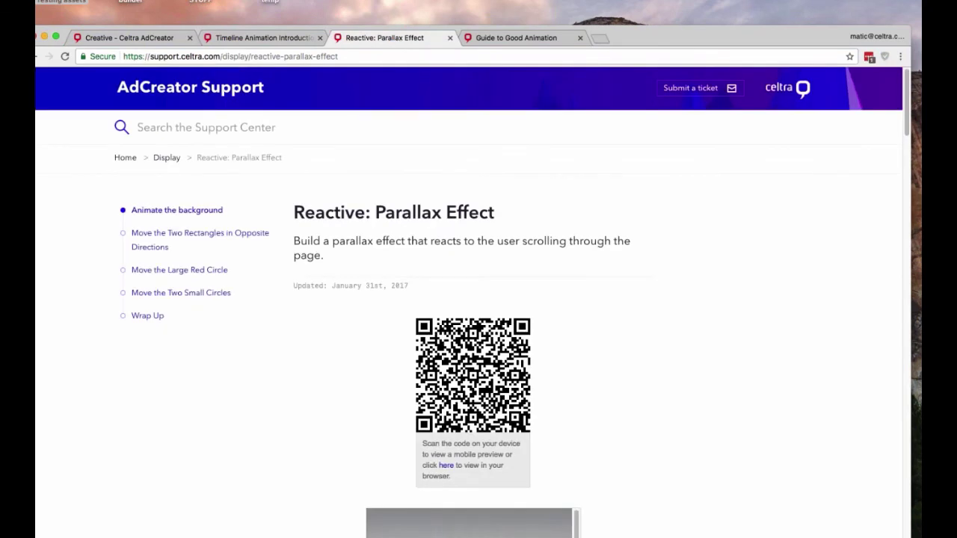
{"action": "left_click", "coordinate": [512, 39]}
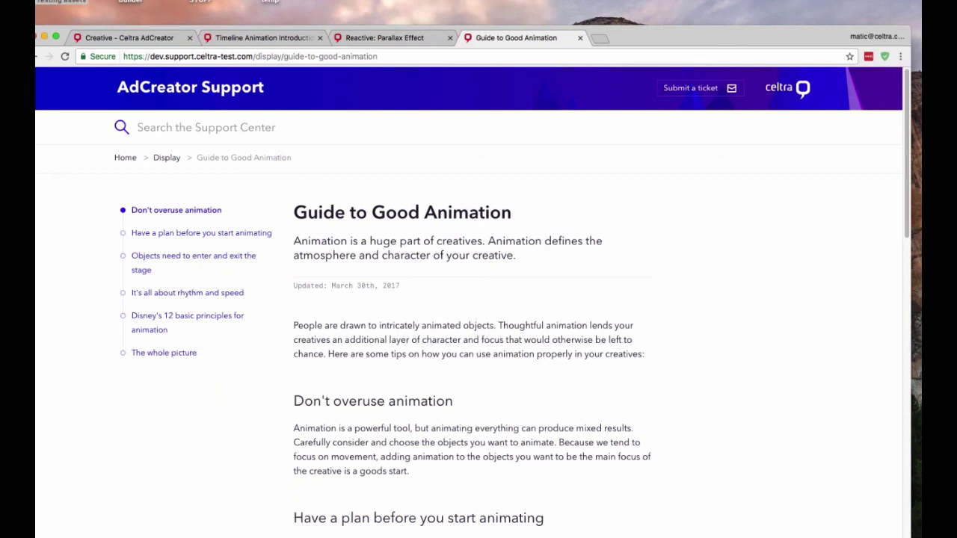
{"action": "left_click", "coordinate": [262, 38]}
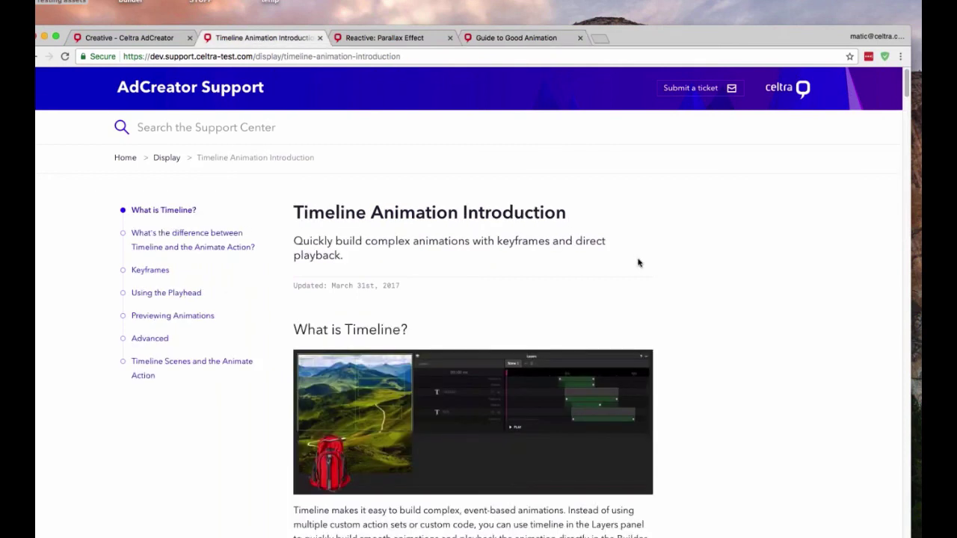